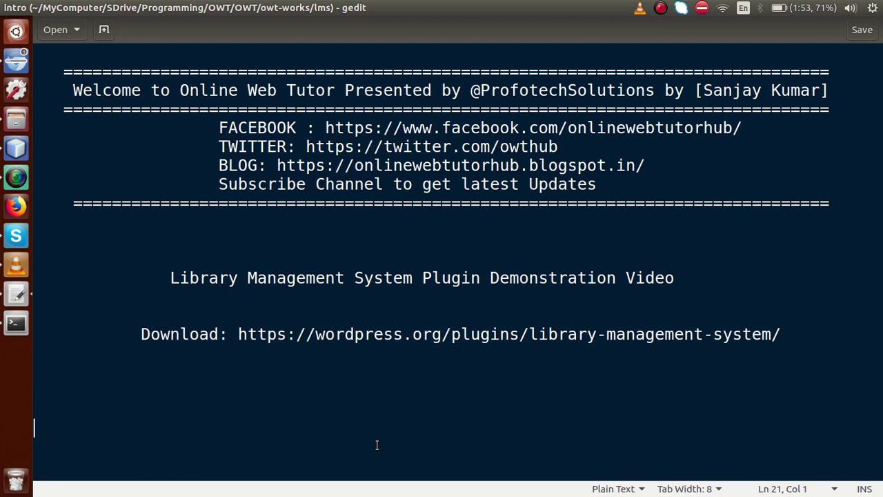
- Select the plugin download link in the gedit notes, then show Google results for 'library management system wp plugin'
{"action": "left_click_drag", "start_coordinate": [238, 334], "coordinate": [683, 345]}
{"action": "left_click", "coordinate": [683, 346]}
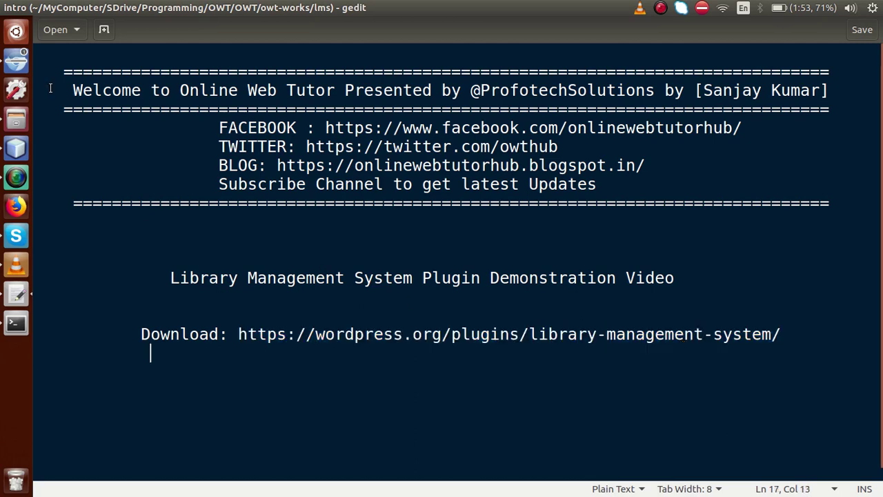
{"action": "key", "text": "alt+Tab"}
{"action": "left_click", "coordinate": [217, 27]}
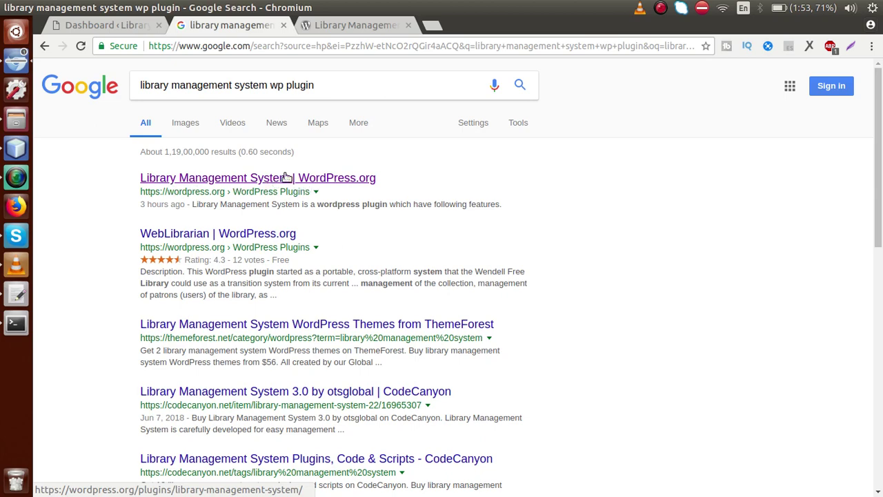
- Browse the wordpress.org Library Management System plugin page's features and screenshots, then return to the Dashboard
{"action": "left_click", "coordinate": [350, 26]}
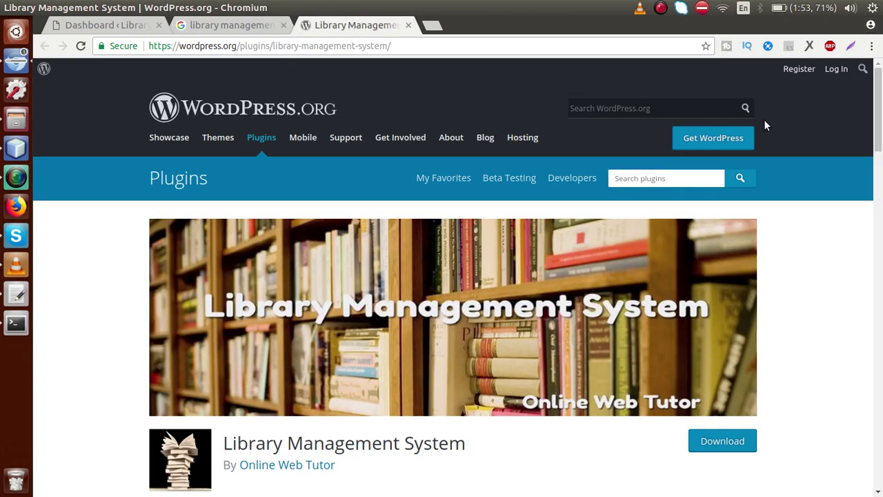
{"action": "left_click_drag", "start_coordinate": [875, 113], "coordinate": [866, 269]}
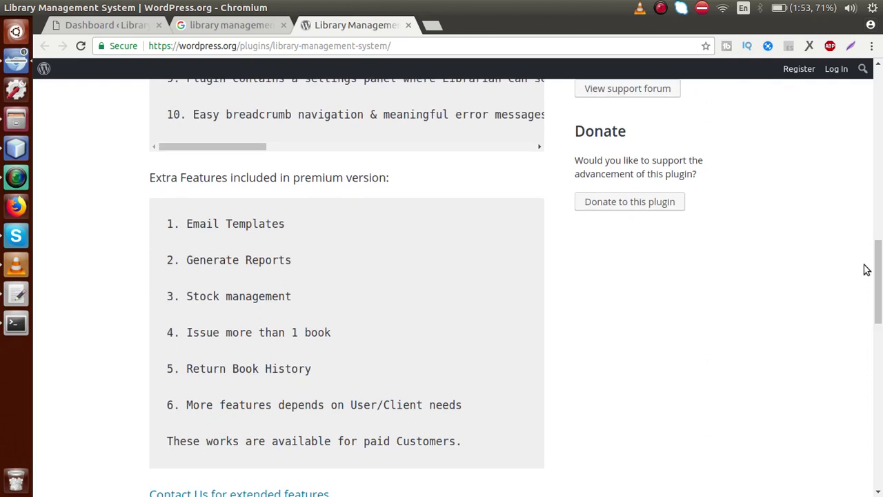
{"action": "left_click_drag", "start_coordinate": [881, 270], "coordinate": [876, 360]}
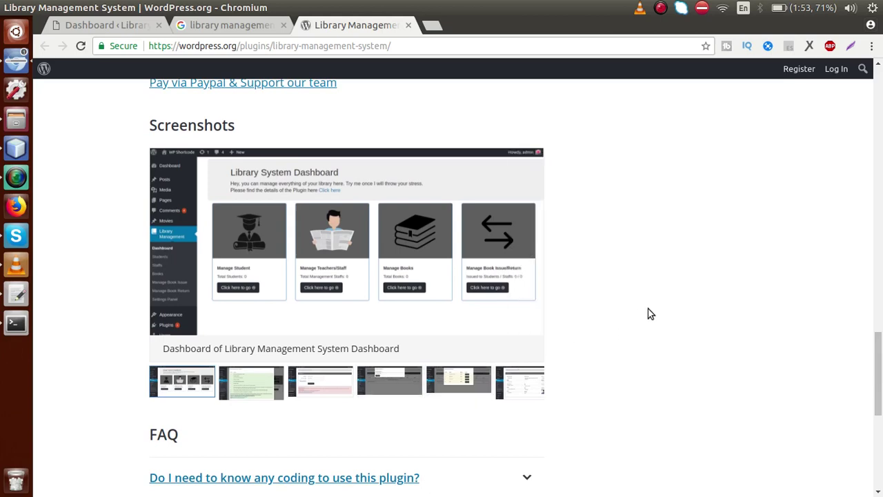
{"action": "left_click_drag", "start_coordinate": [876, 338], "coordinate": [879, 98]}
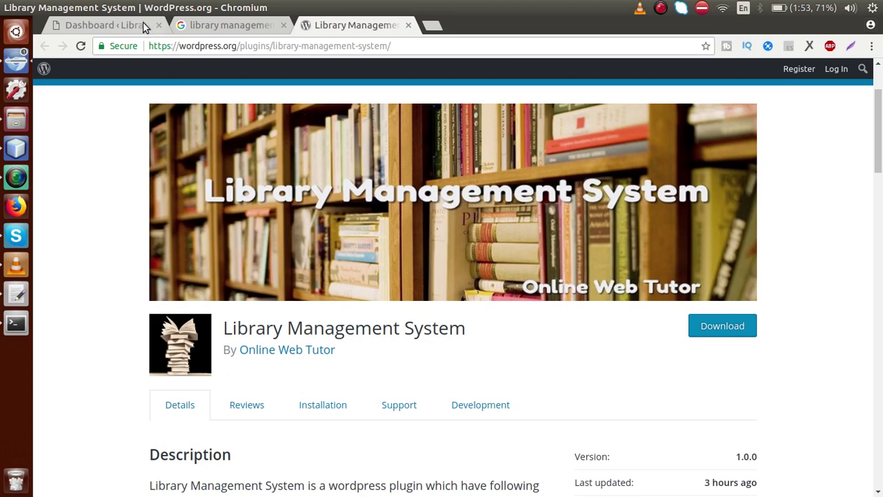
{"action": "left_click", "coordinate": [107, 25]}
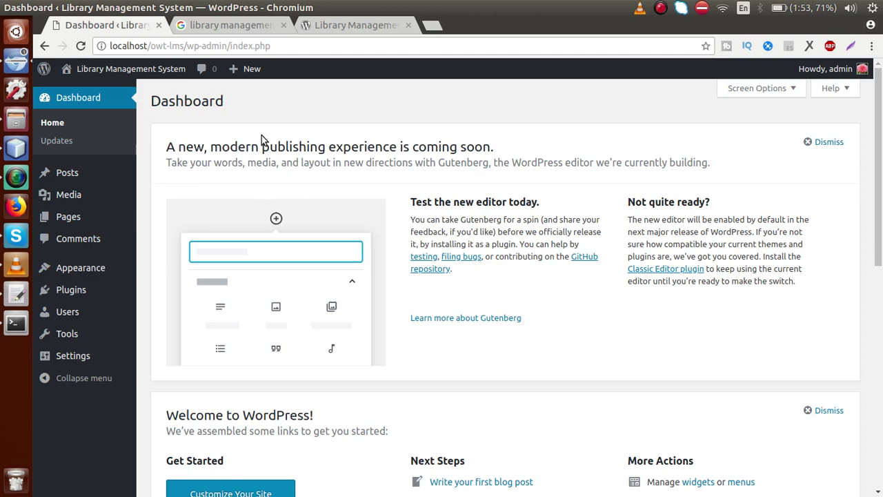
- Go to the local site's Plugins > Add New page
{"action": "left_click", "coordinate": [336, 25]}
{"action": "left_click", "coordinate": [110, 25]}
{"action": "left_click", "coordinate": [74, 290]}
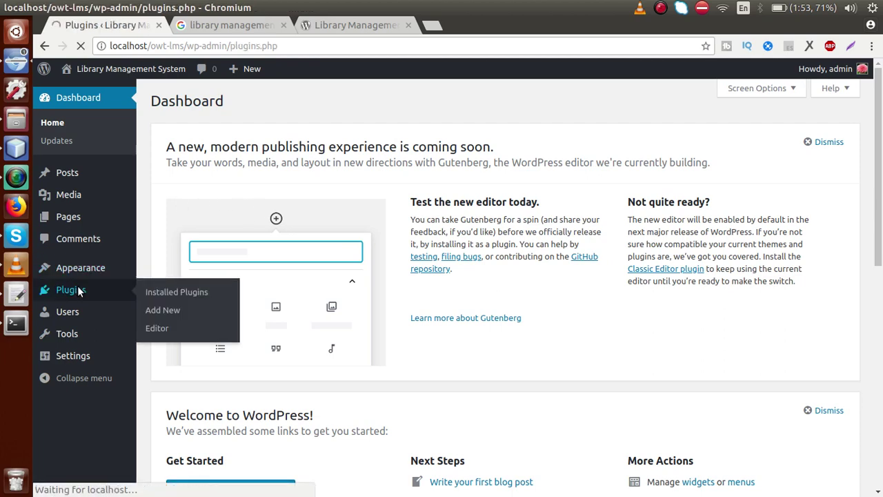
{"action": "left_click", "coordinate": [221, 105]}
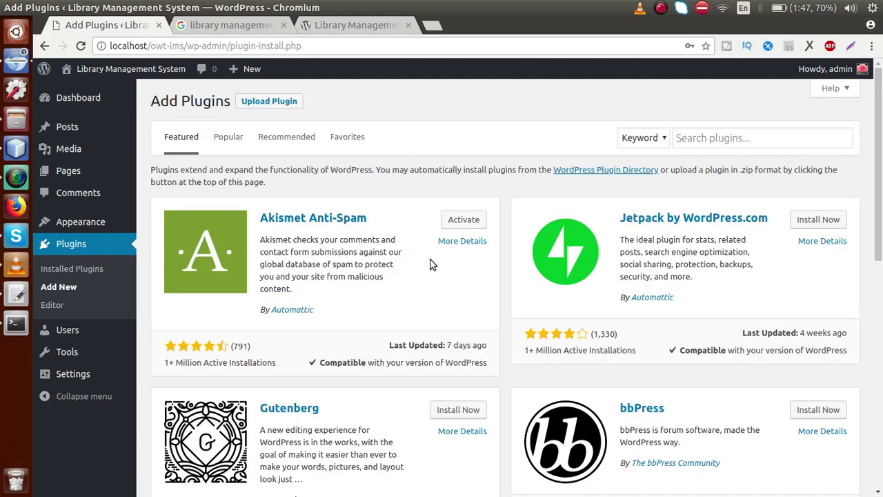
- Download the plugin from wordpress.org and return to the Add Plugins search field
{"action": "left_click", "coordinate": [356, 26]}
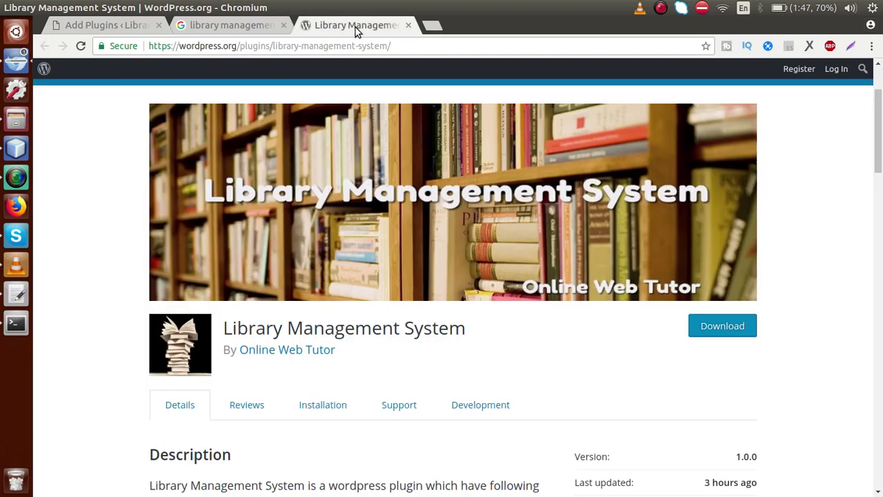
{"action": "left_click", "coordinate": [717, 329]}
{"action": "left_click", "coordinate": [140, 25]}
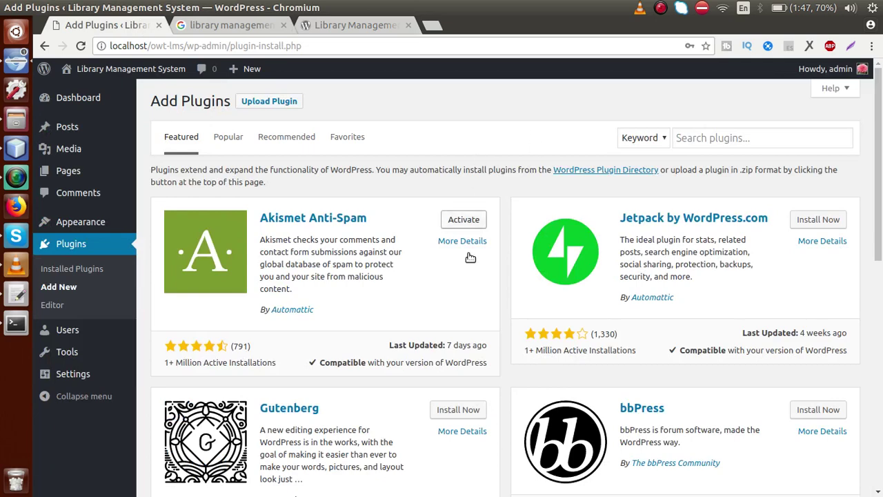
{"action": "left_click", "coordinate": [698, 141]}
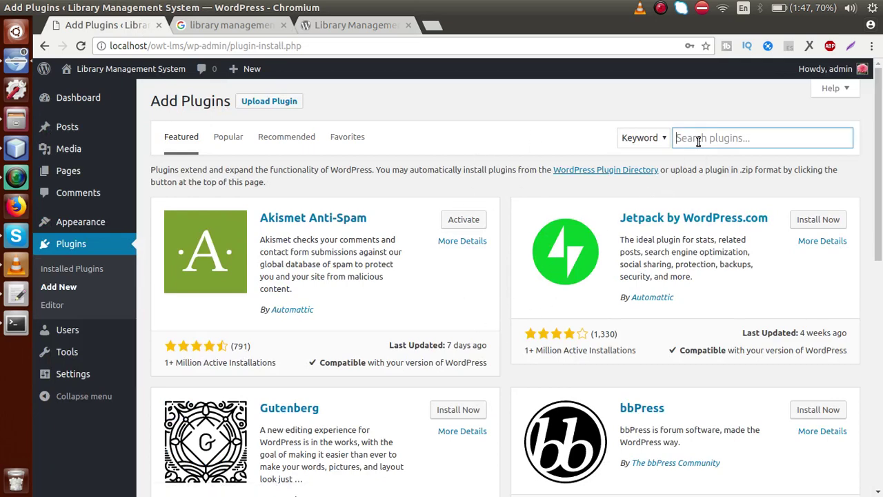
{"action": "left_click", "coordinate": [356, 24]}
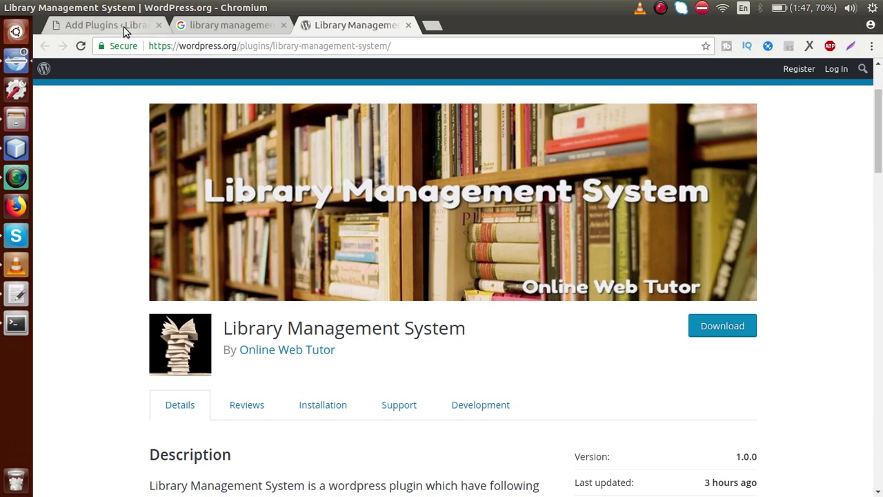
{"action": "left_click", "coordinate": [124, 28]}
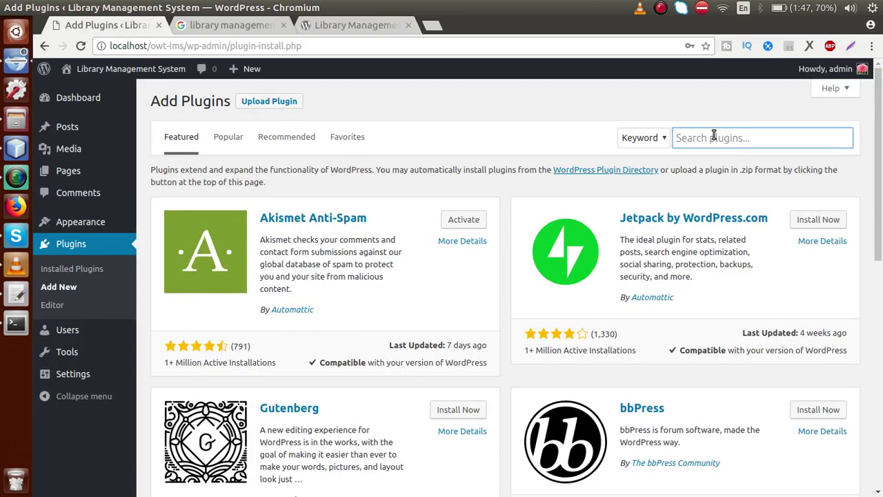
- Search the plugin directory for 'library management system' and install the Library Management System plugin
{"action": "type", "text": "li"}
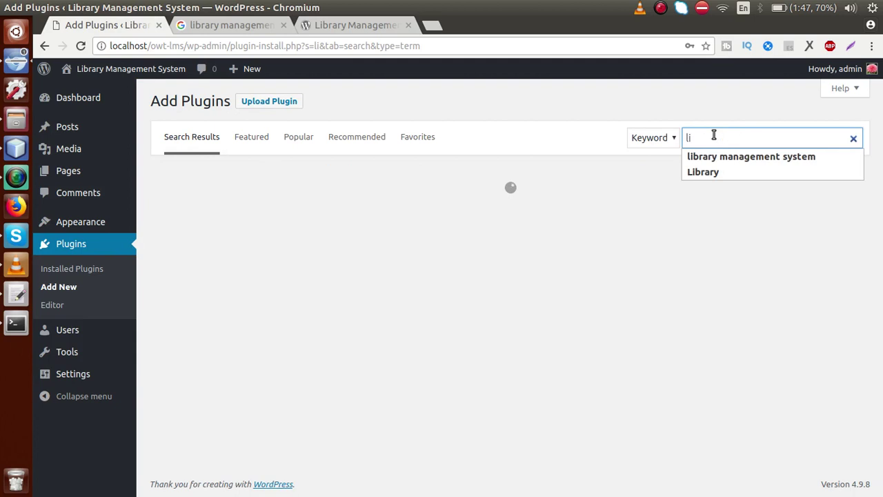
{"action": "key", "text": "Down"}
{"action": "key", "text": "Return"}
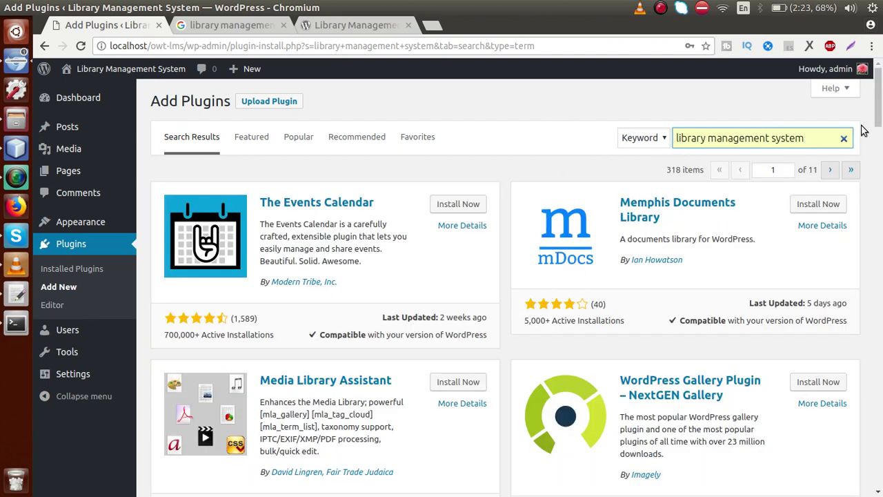
{"action": "left_click_drag", "start_coordinate": [880, 99], "coordinate": [876, 347]}
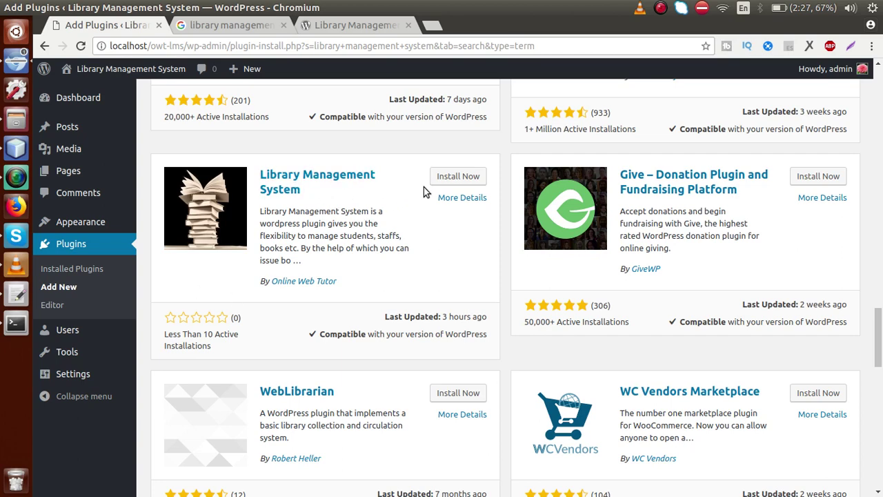
{"action": "left_click", "coordinate": [462, 176]}
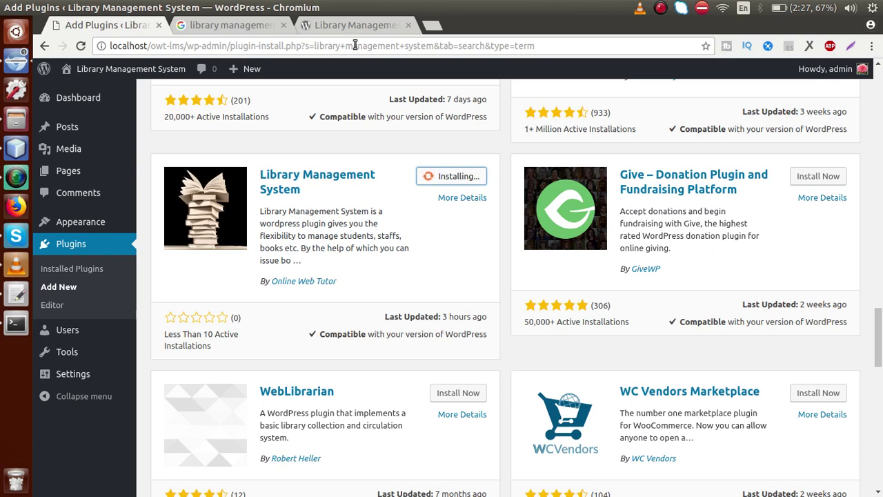
- Activate the newly installed Library Management System plugin once installation finishes
{"action": "left_click", "coordinate": [354, 23]}
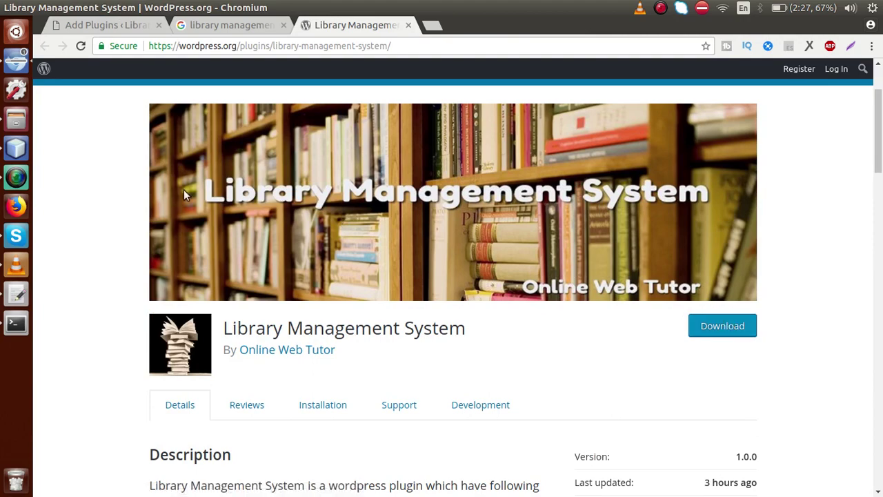
{"action": "left_click", "coordinate": [116, 24]}
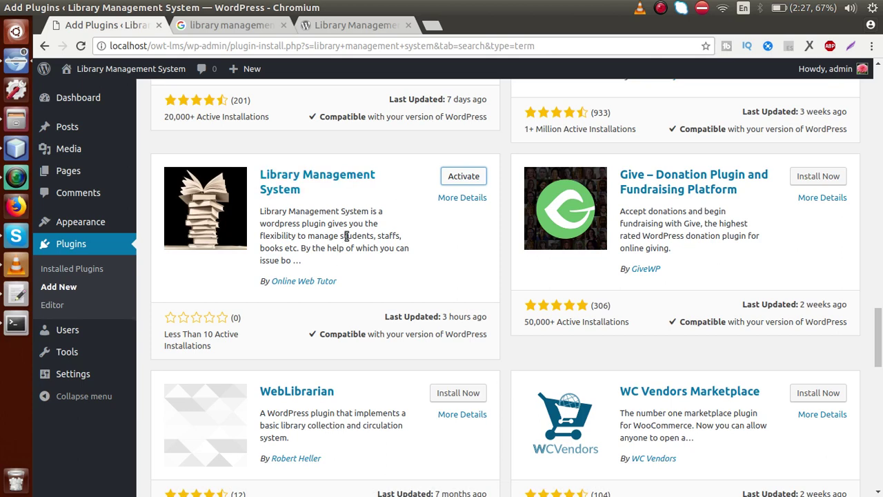
{"action": "left_click", "coordinate": [481, 180]}
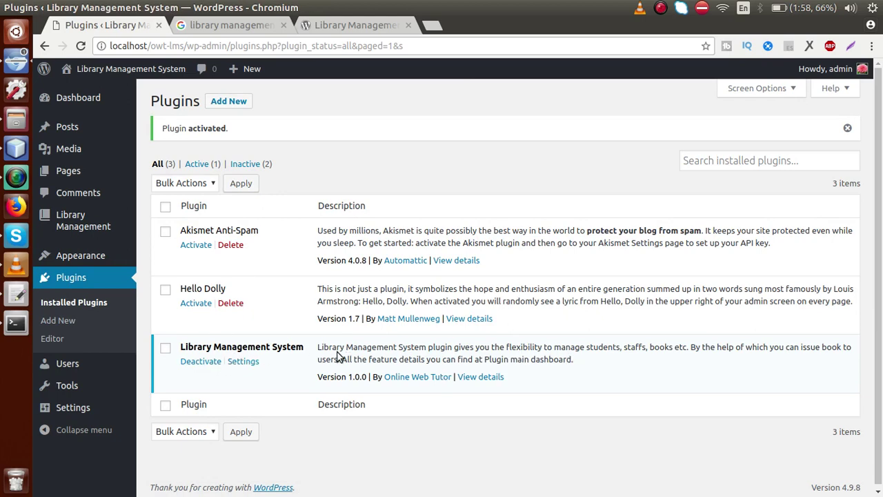
- Open the Library Management dashboard and bring up its features popup
{"action": "left_click_drag", "start_coordinate": [318, 349], "coordinate": [597, 364]}
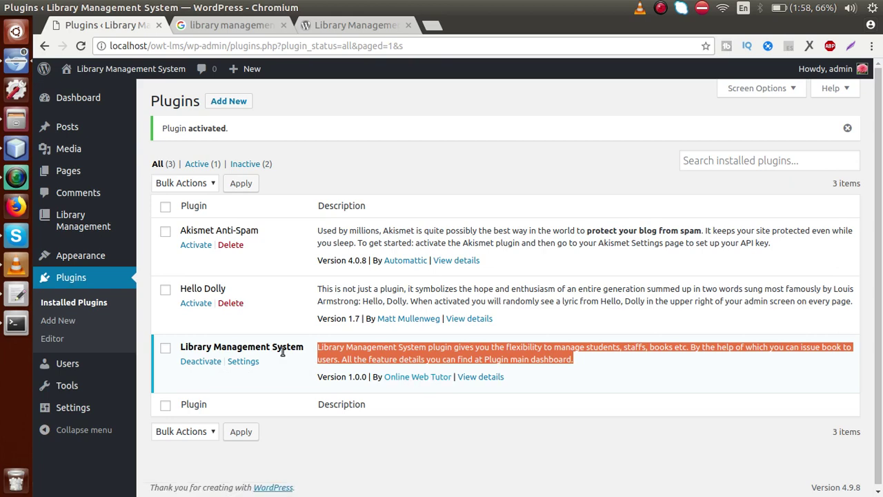
{"action": "left_click", "coordinate": [71, 224]}
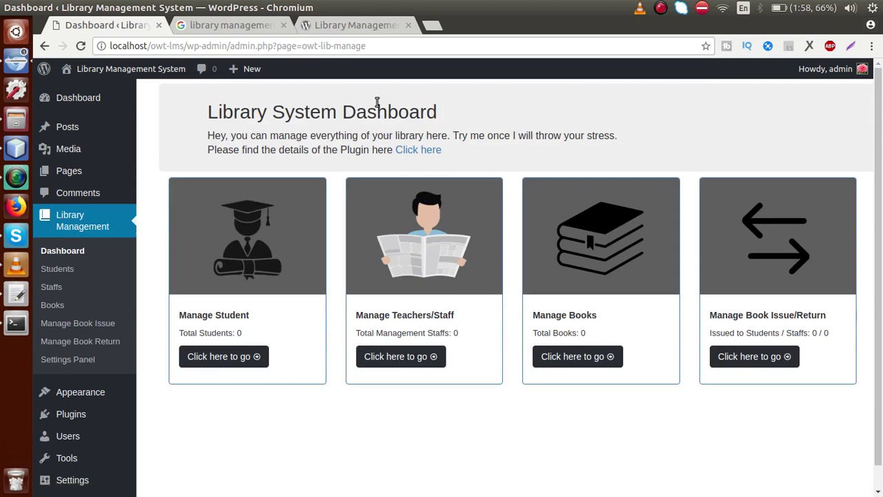
{"action": "left_click", "coordinate": [363, 27]}
{"action": "left_click_drag", "start_coordinate": [878, 102], "coordinate": [877, 349]}
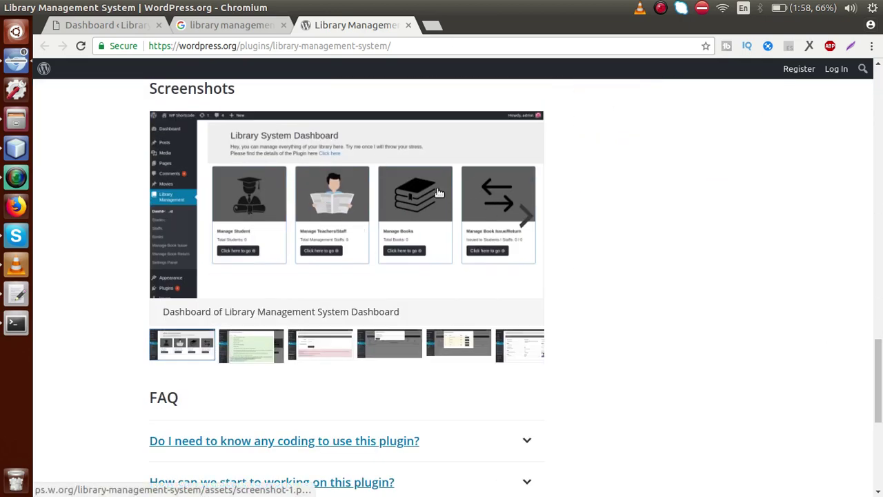
{"action": "left_click", "coordinate": [123, 26]}
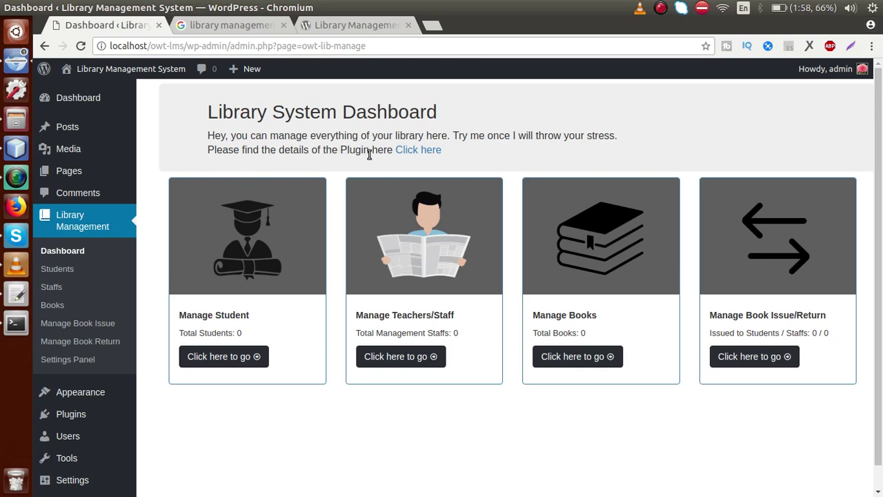
{"action": "left_click", "coordinate": [418, 151]}
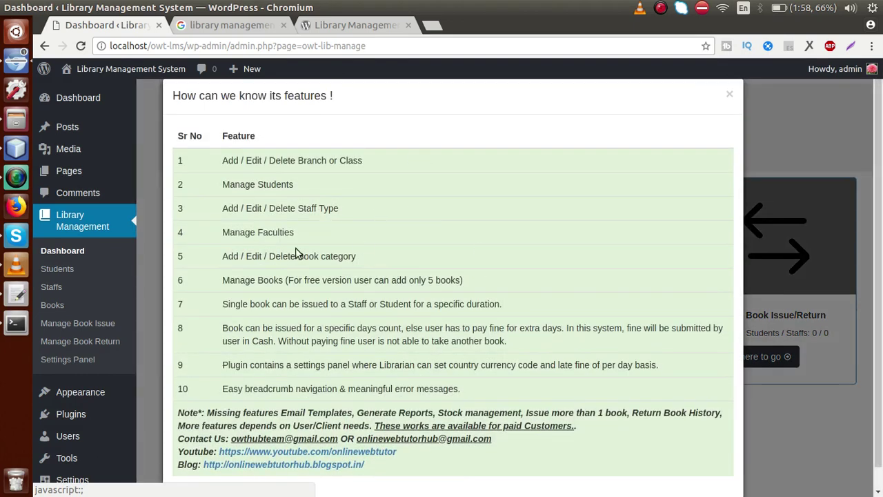
- Review the feature rows, close the popup, and go to the Manage Student page
{"action": "left_click_drag", "start_coordinate": [178, 157], "coordinate": [359, 247]}
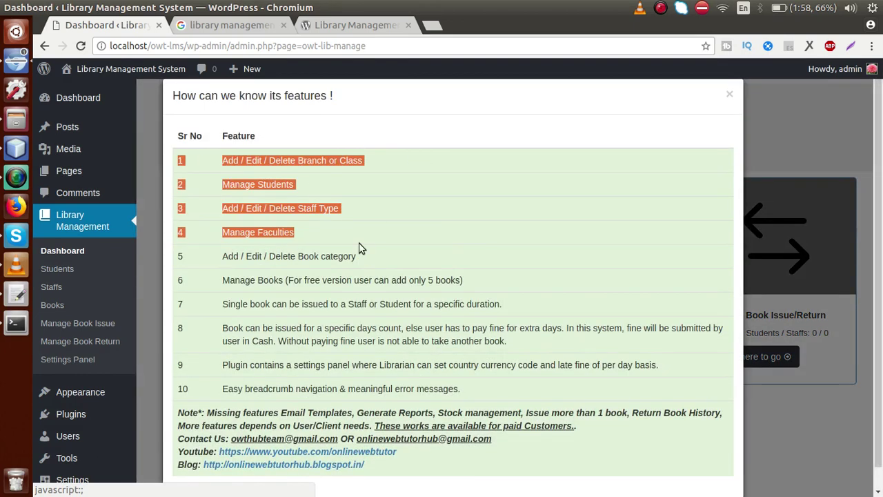
{"action": "left_click", "coordinate": [434, 302]}
{"action": "left_click_drag", "start_coordinate": [364, 465], "coordinate": [178, 134]}
{"action": "left_click", "coordinate": [235, 408]}
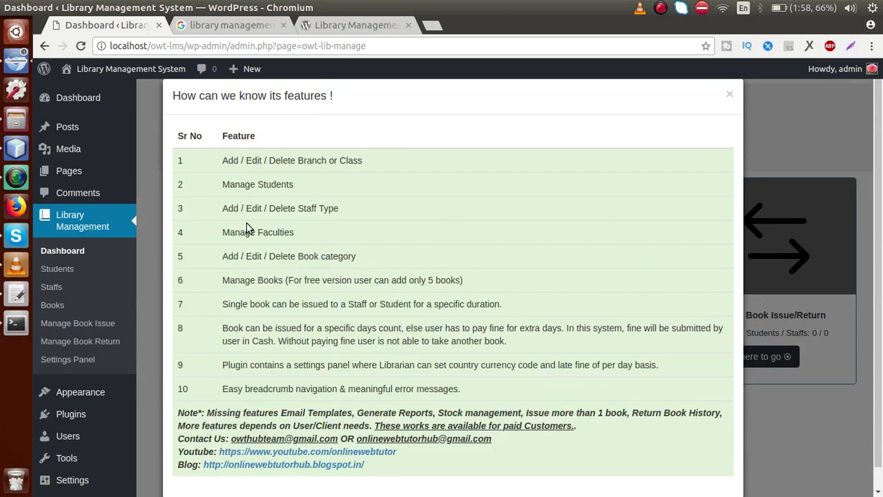
{"action": "left_click_drag", "start_coordinate": [218, 157], "coordinate": [480, 358]}
{"action": "left_click", "coordinate": [522, 390]}
{"action": "left_click", "coordinate": [729, 94]}
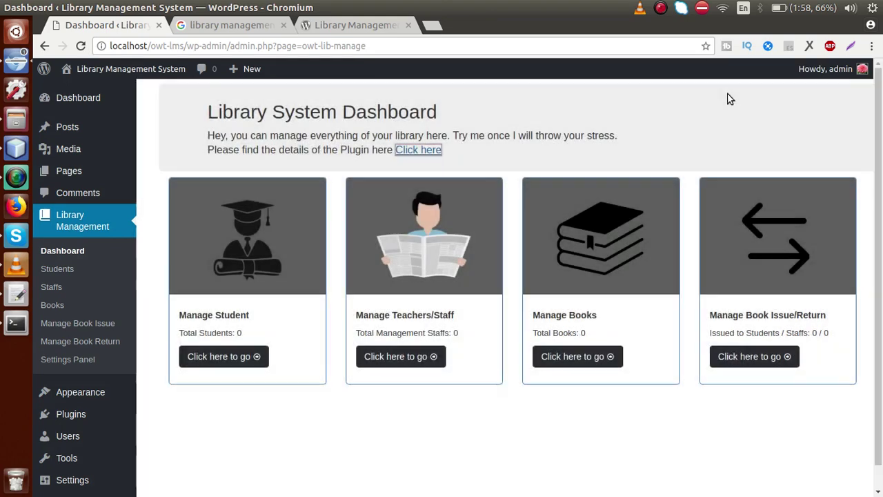
{"action": "left_click", "coordinate": [306, 419]}
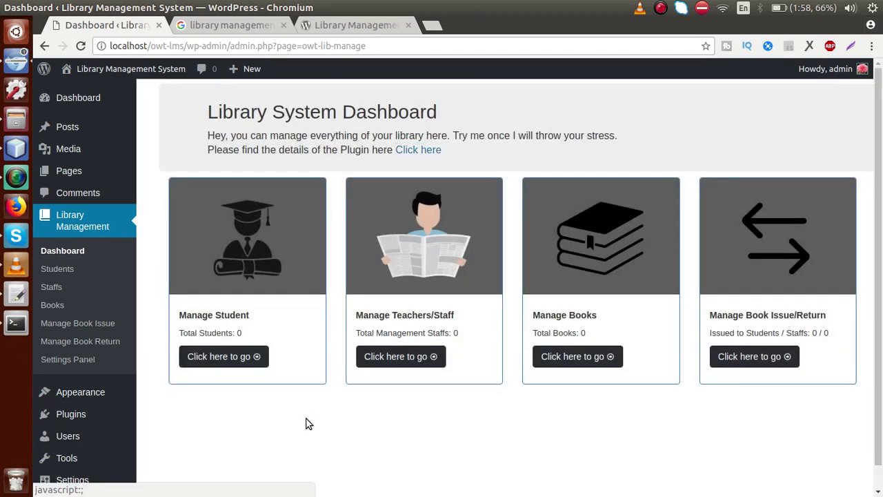
{"action": "left_click", "coordinate": [235, 357]}
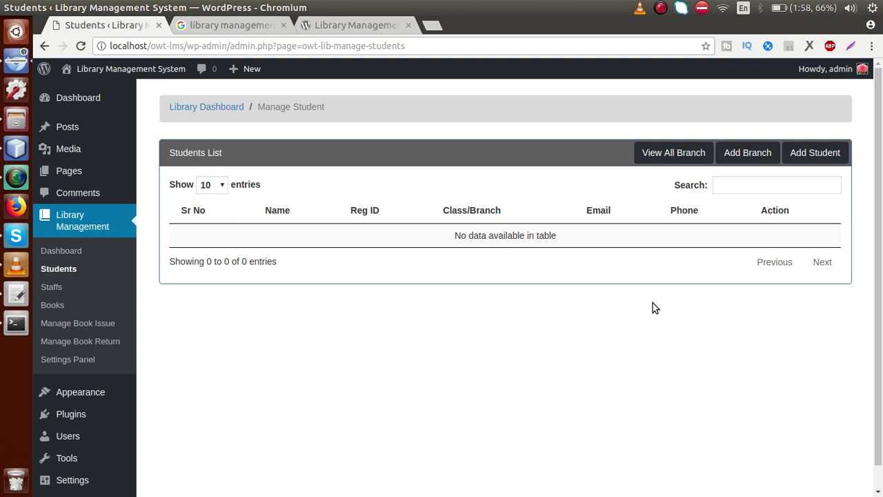
- Add a 'Computer Science' class/branch
{"action": "left_click", "coordinate": [743, 155]}
{"action": "left_click", "coordinate": [434, 153]}
{"action": "type", "text": "Comp"}
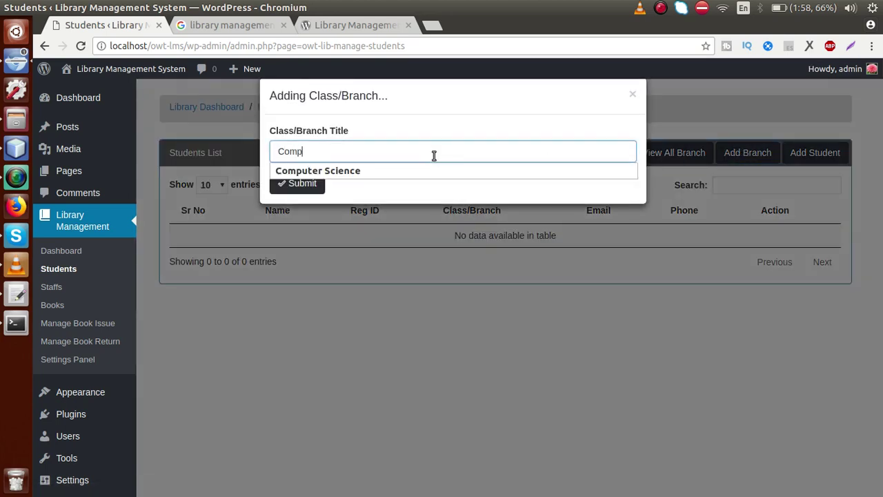
{"action": "key", "text": "Down"}
{"action": "key", "text": "Return"}
{"action": "left_click", "coordinate": [308, 184]}
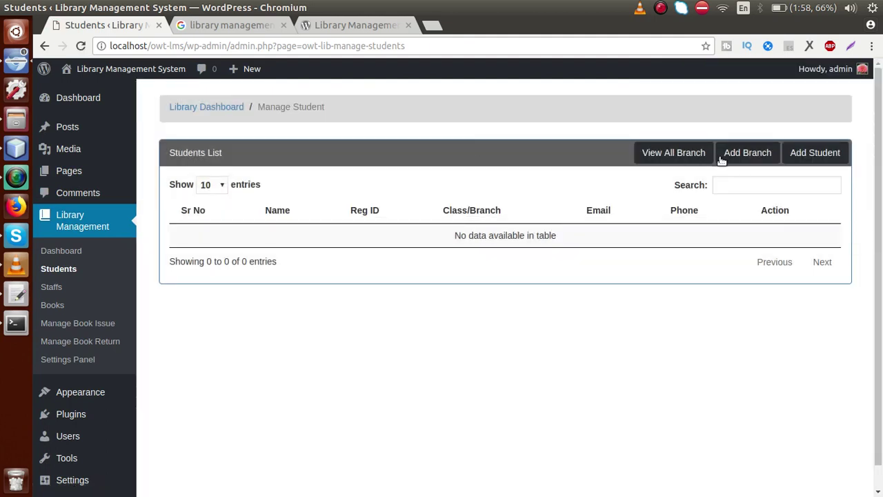
- Add an 'Electrical' class/branch
{"action": "left_click", "coordinate": [734, 153]}
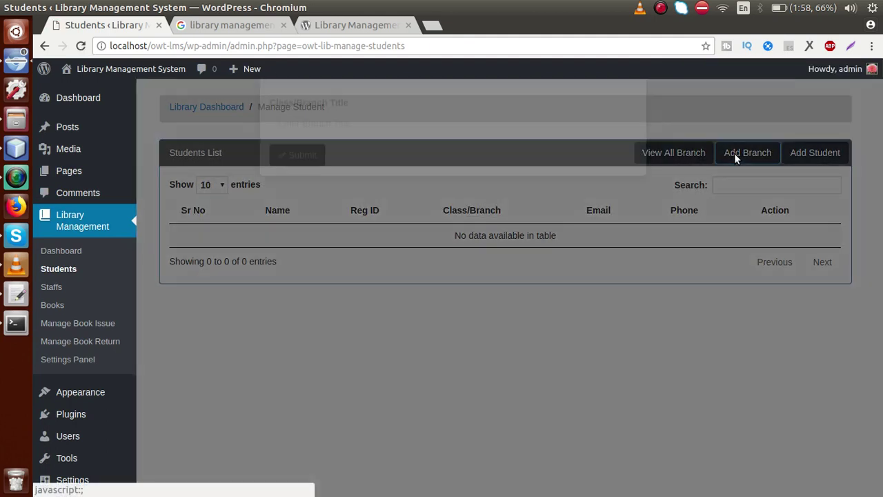
{"action": "left_click", "coordinate": [434, 149]}
{"action": "type", "text": "E"}
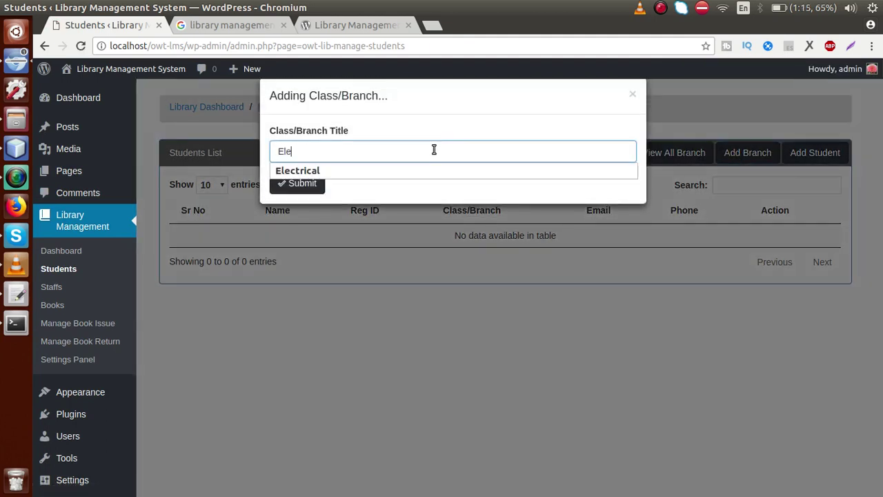
{"action": "type", "text": "le"}
{"action": "key", "text": "Down"}
{"action": "key", "text": "Return"}
{"action": "left_click", "coordinate": [314, 181]}
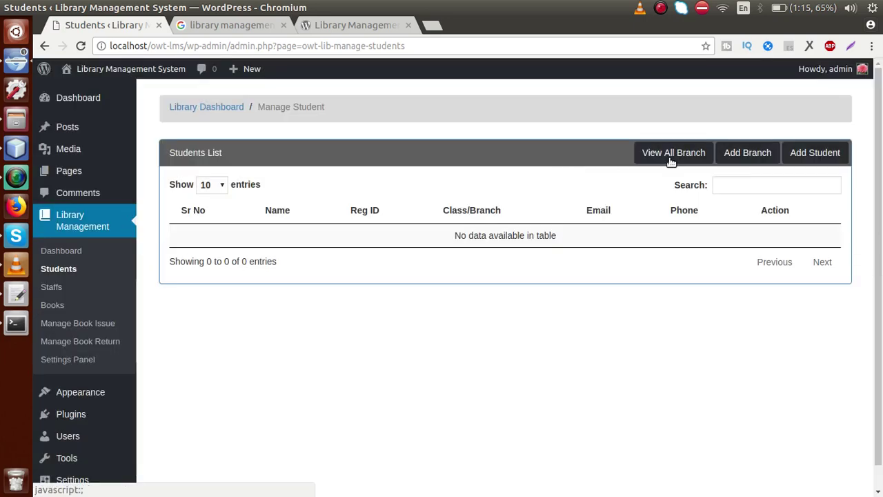
- Add a 'Mechanical' class/branch
{"action": "left_click", "coordinate": [731, 156]}
{"action": "left_click", "coordinate": [435, 153]}
{"action": "type", "text": "Mec"}
{"action": "key", "text": "Down"}
{"action": "key", "text": "Return"}
{"action": "left_click", "coordinate": [309, 183]}
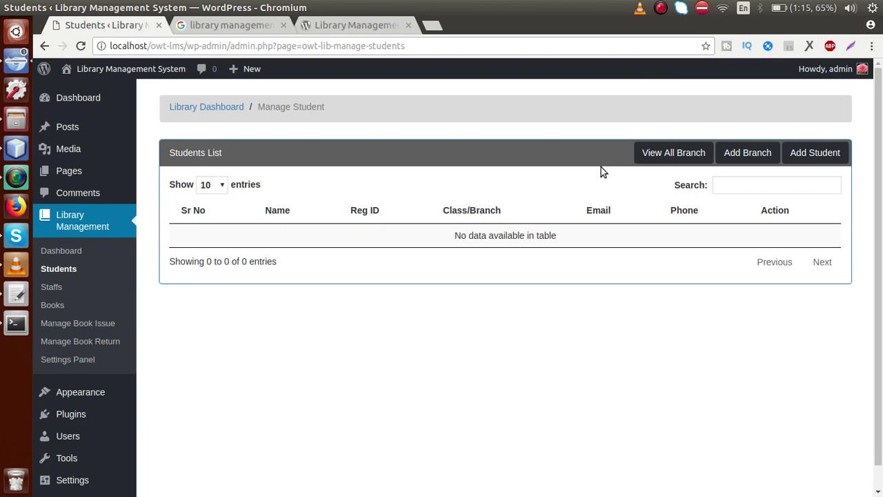
{"action": "left_click", "coordinate": [666, 153]}
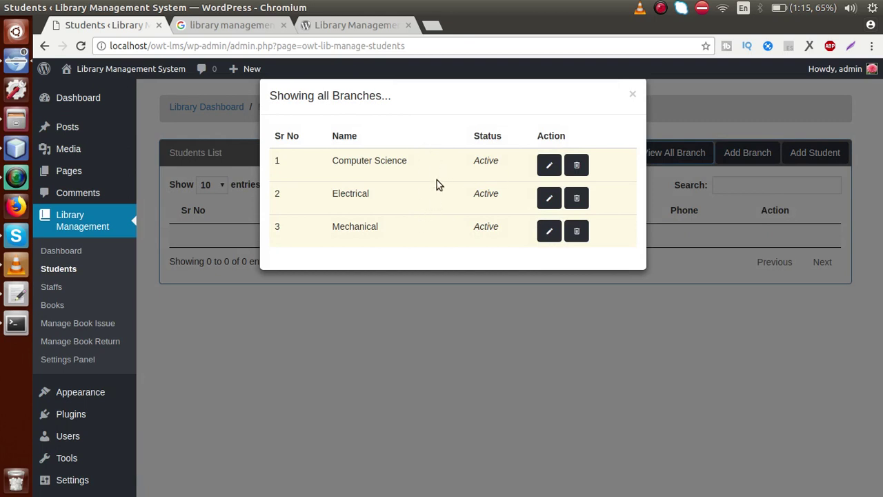
{"action": "left_click", "coordinate": [553, 238]}
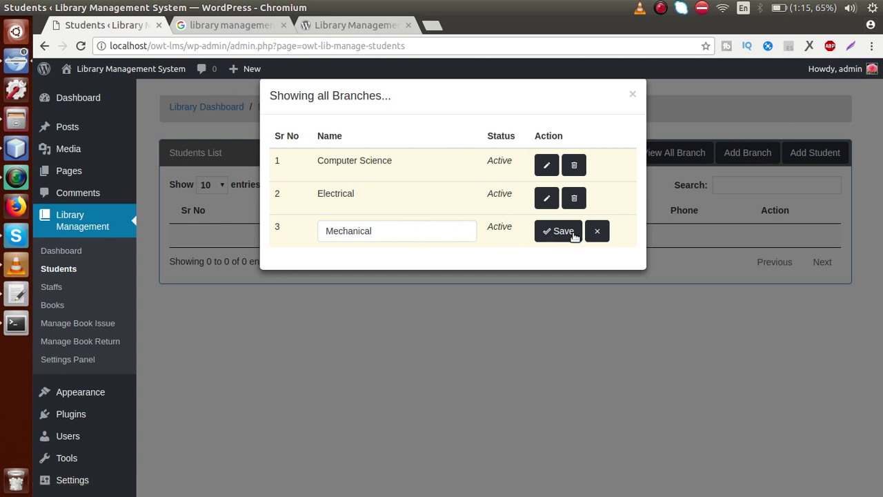
{"action": "left_click", "coordinate": [597, 231]}
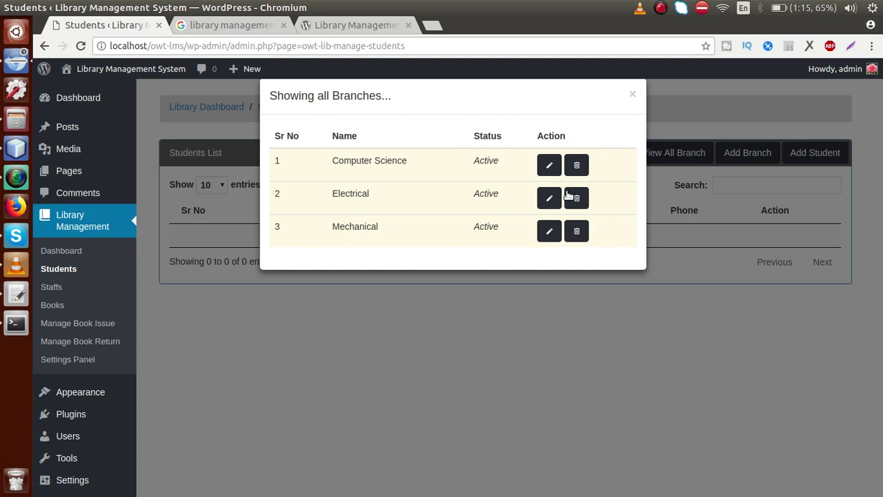
{"action": "left_click", "coordinate": [631, 97]}
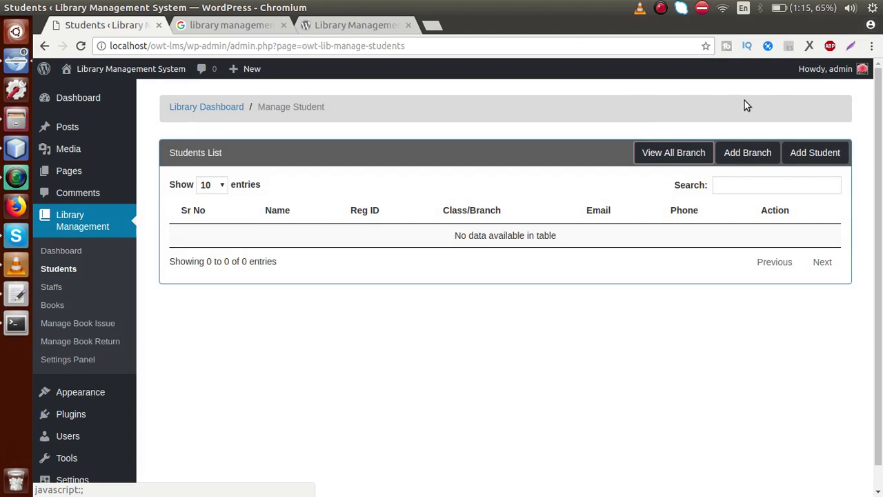
- Start a new student record with a registration ID and the student's full name
{"action": "left_click", "coordinate": [801, 148]}
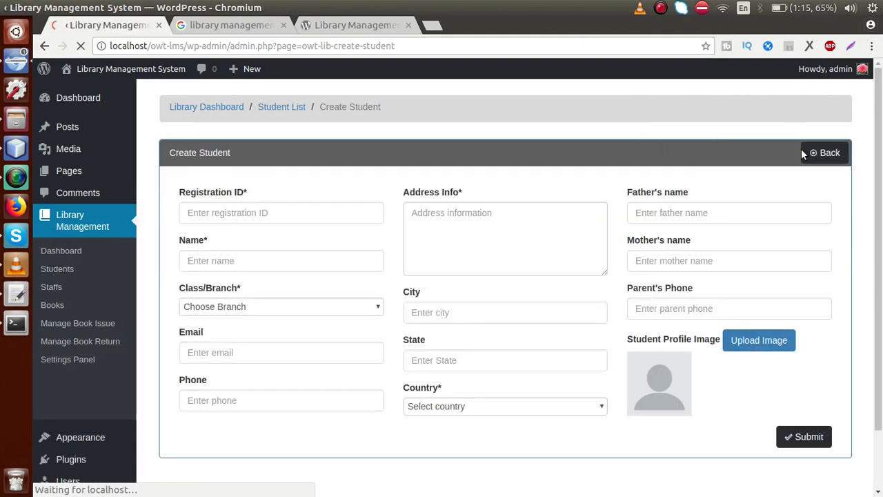
{"action": "scroll", "coordinate": [524, 200], "scroll_direction": "down", "scroll_amount": 1}
{"action": "scroll", "coordinate": [442, 220], "scroll_direction": "up", "scroll_amount": 1}
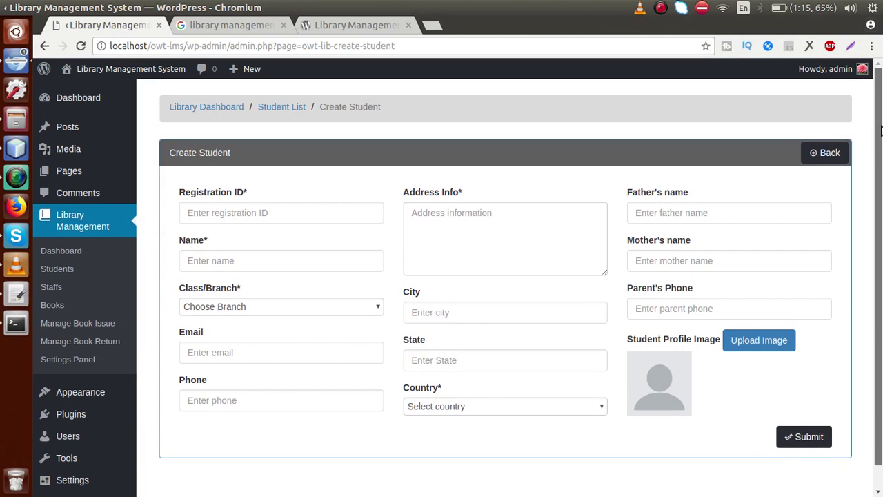
{"action": "left_click", "coordinate": [287, 216]}
{"action": "type", "text": "GGSESTC1005"}
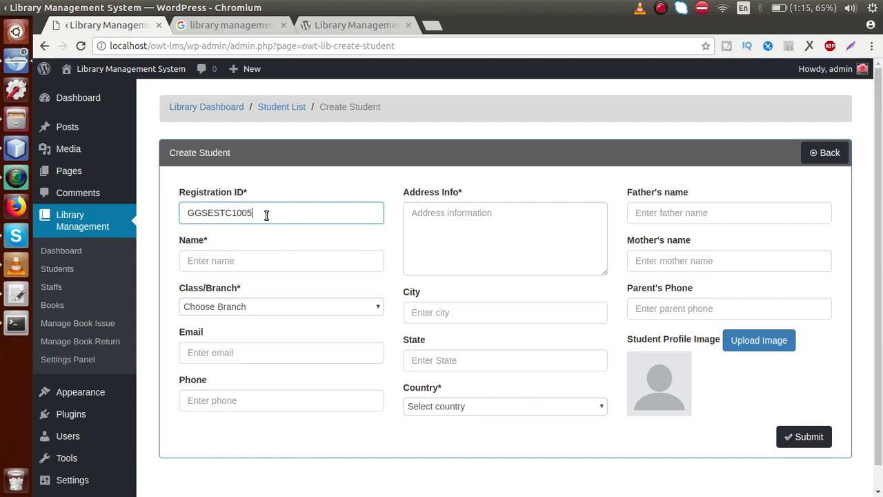
{"action": "left_click", "coordinate": [247, 260]}
{"action": "type", "text": "Sanjay"}
{"action": "key", "text": "Down"}
{"action": "key", "text": "Return"}
- Assign the Computer Science branch, enter the student's e-mail and phone, and begin the street address
{"action": "left_click", "coordinate": [240, 309]}
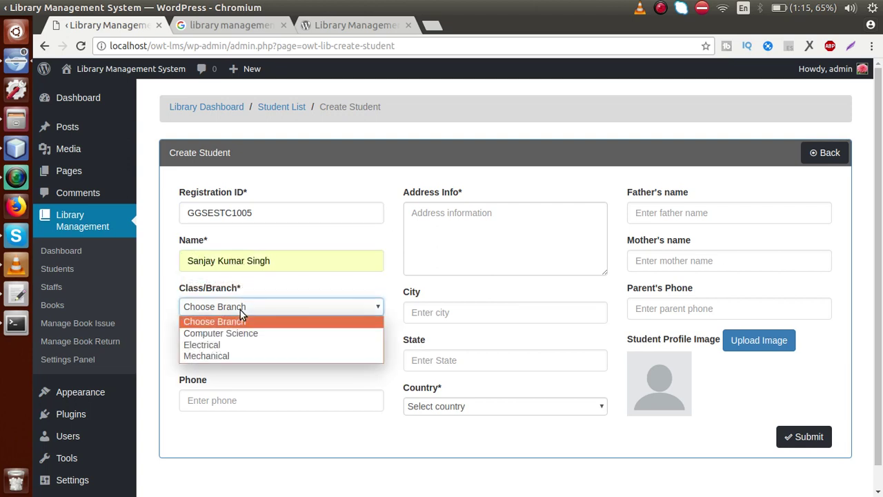
{"action": "left_click", "coordinate": [238, 334]}
{"action": "left_click", "coordinate": [230, 352]}
{"action": "type", "text": "abcd"}
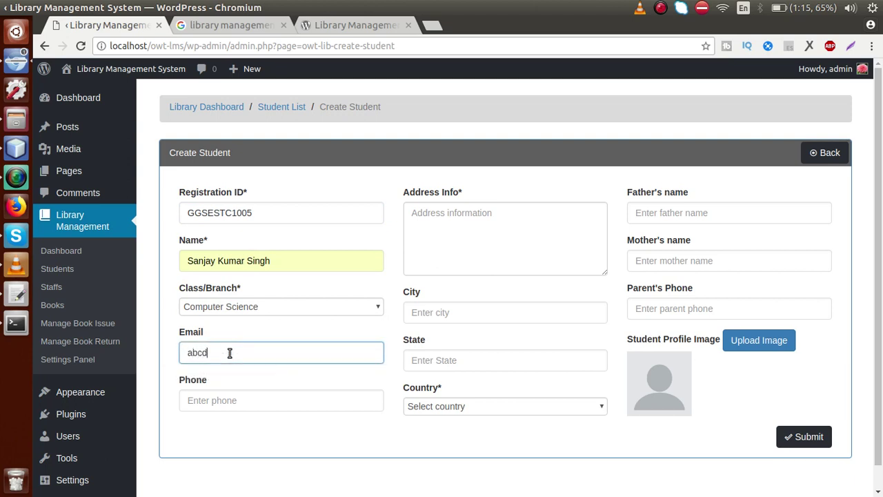
{"action": "type", "text": "@gmail.com"}
{"action": "left_click", "coordinate": [252, 398]}
{"action": "type", "text": "8"}
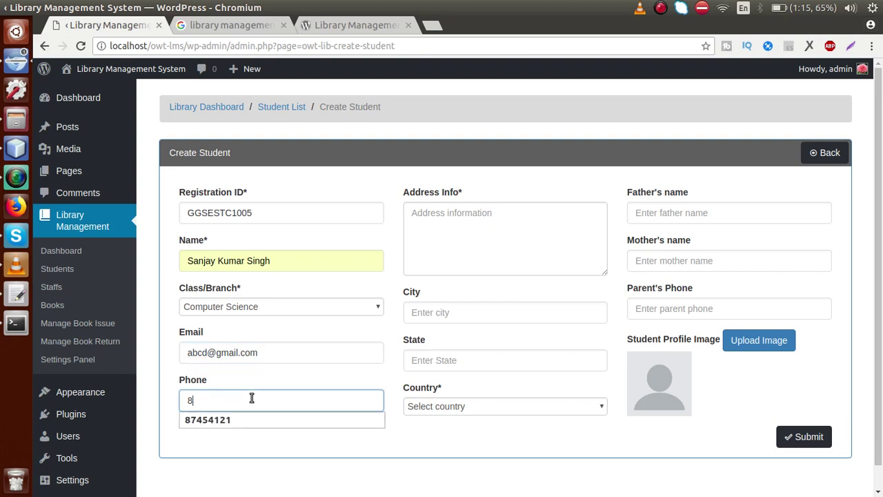
{"action": "type", "text": "4545454544"}
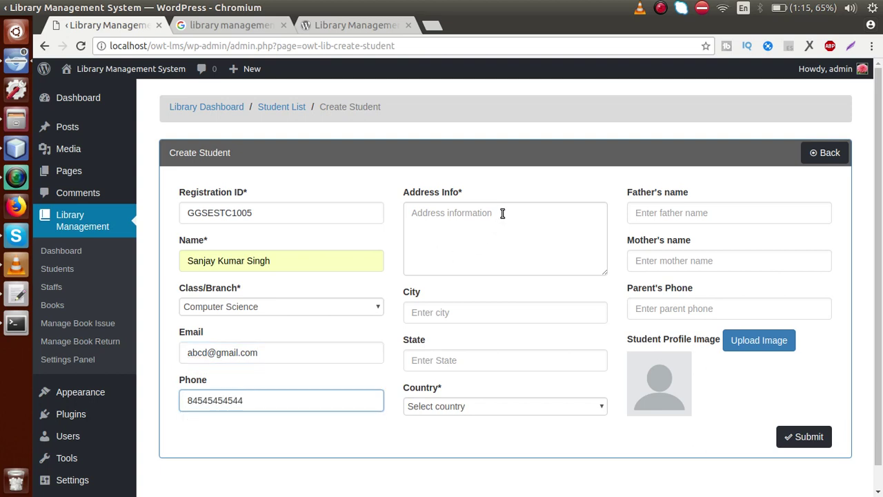
{"action": "left_click", "coordinate": [503, 213]}
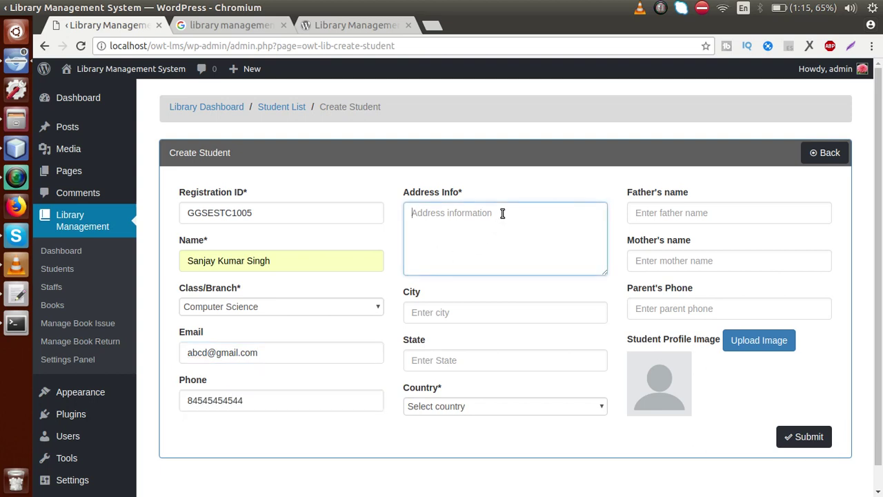
{"action": "type", "text": "ABC,"}
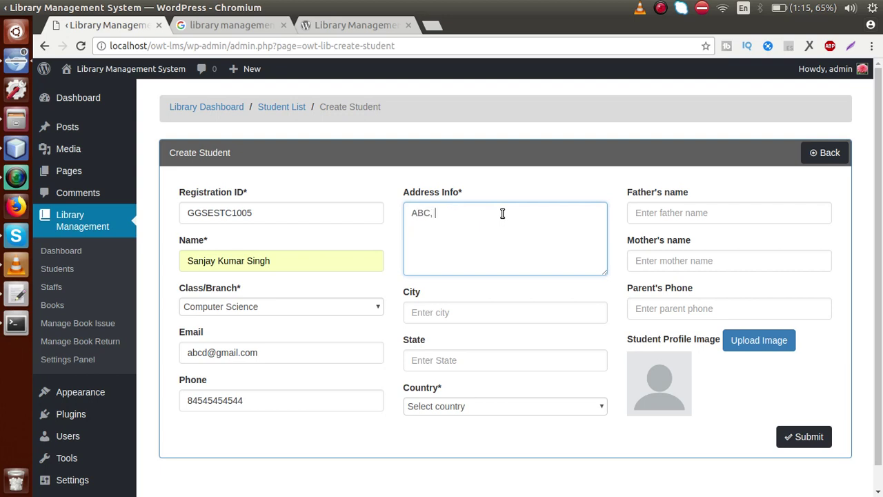
{"action": "type", "text": " XYZ Somethin"}
- Set city to Mohali, state to Punjab and country to India
{"action": "left_click", "coordinate": [485, 310]}
{"action": "type", "text": "Mohla"}
{"action": "key", "text": "BackSpace"}
{"action": "key", "text": "BackSpace"}
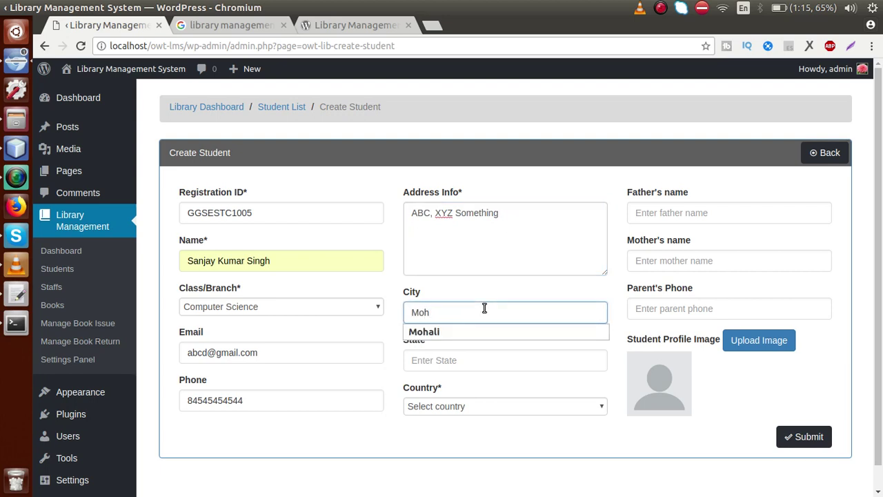
{"action": "key", "text": "Down"}
{"action": "key", "text": "Tab"}
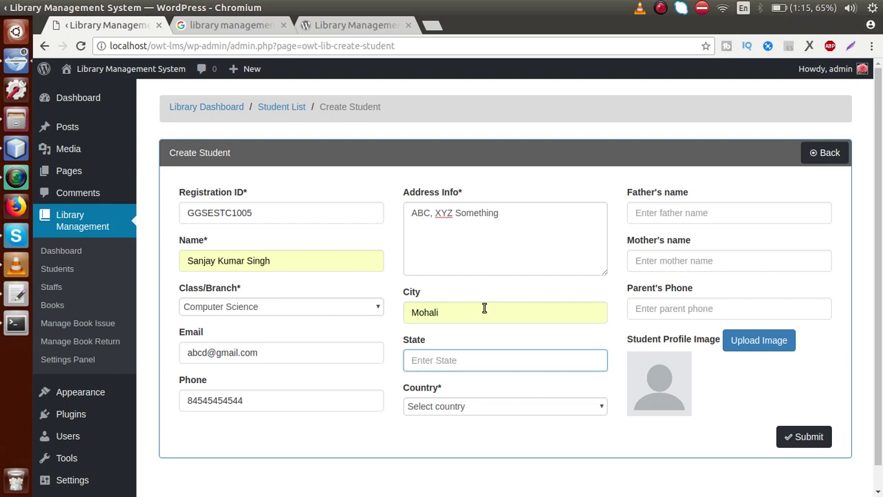
{"action": "type", "text": "P"}
{"action": "key", "text": "Down"}
{"action": "key", "text": "Return"}
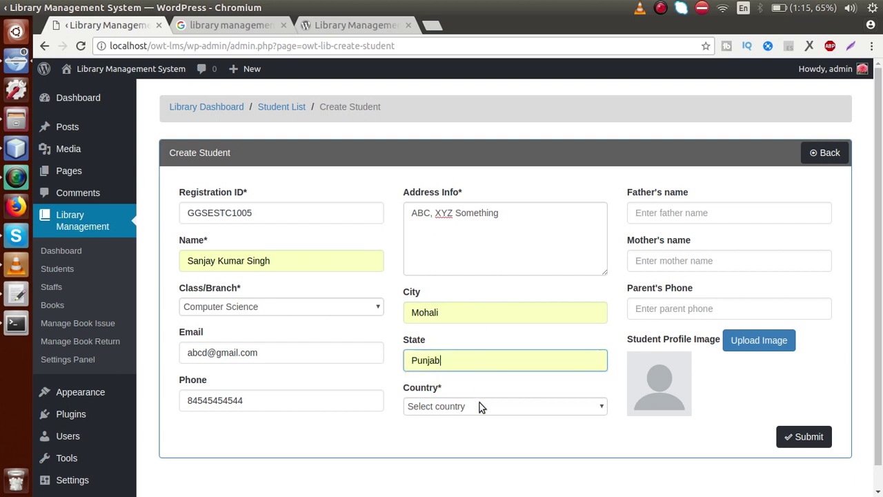
{"action": "left_click", "coordinate": [487, 405]}
{"action": "type", "text": "India"}
{"action": "key", "text": "Return"}
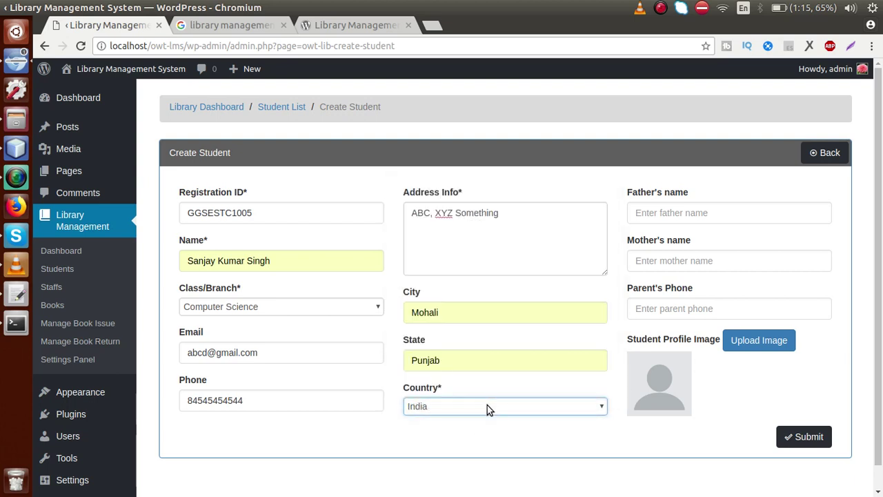
- Enter the father's name, mother's name and the parent's phone number
{"action": "left_click", "coordinate": [675, 219]}
{"action": "type", "text": "XYZ"}
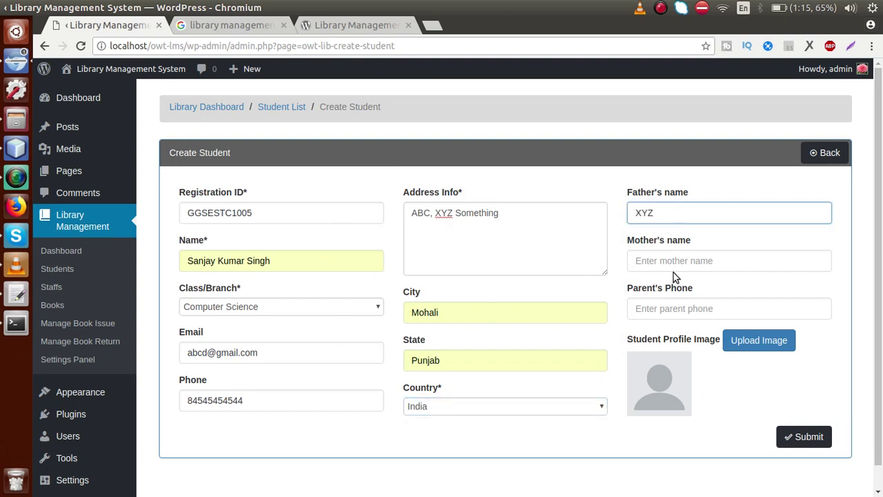
{"action": "left_click", "coordinate": [678, 260]}
{"action": "type", "text": "PQRS"}
{"action": "left_click", "coordinate": [676, 308]}
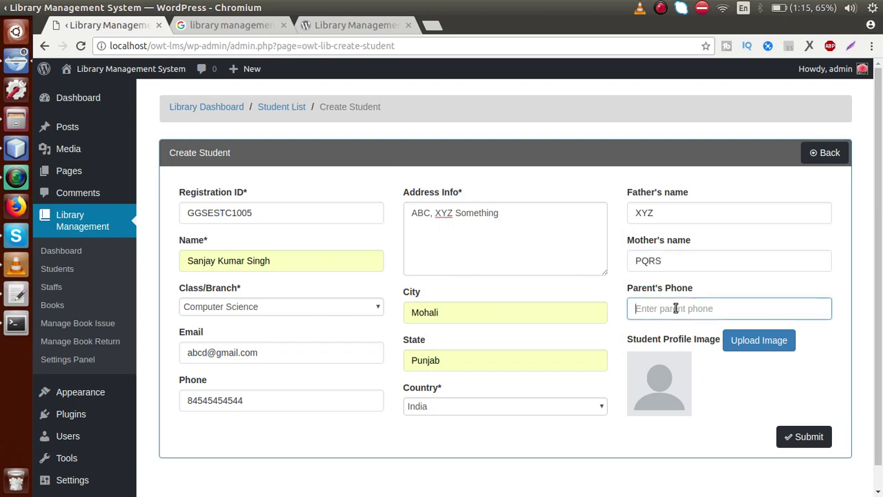
{"action": "type", "text": "8754545455"}
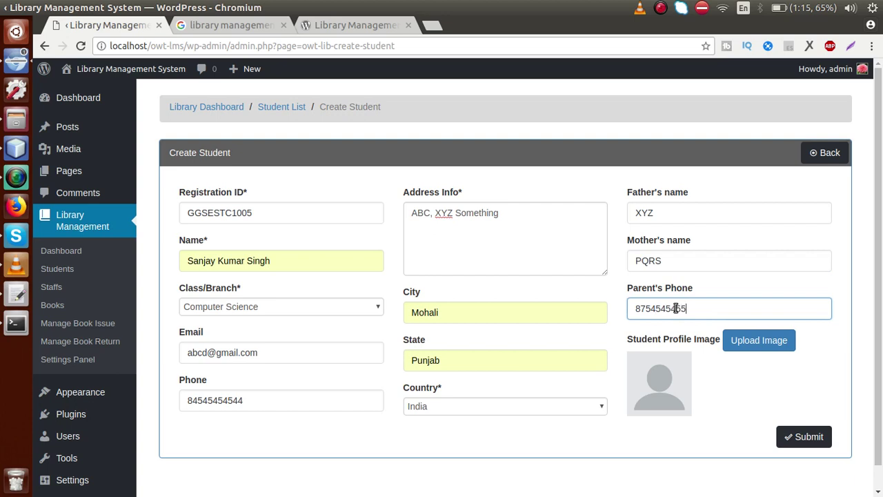
{"action": "scroll", "coordinate": [741, 260], "scroll_direction": "down", "scroll_amount": 1}
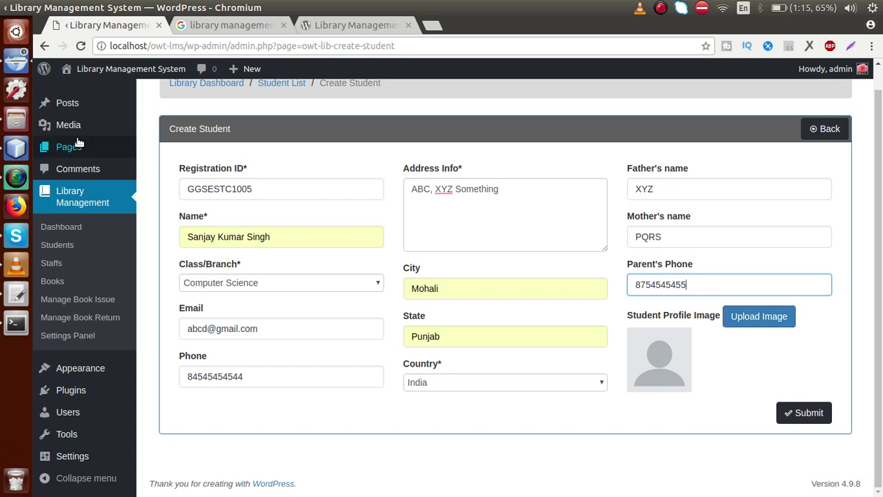
{"action": "mouse_move", "coordinate": [68, 130]}
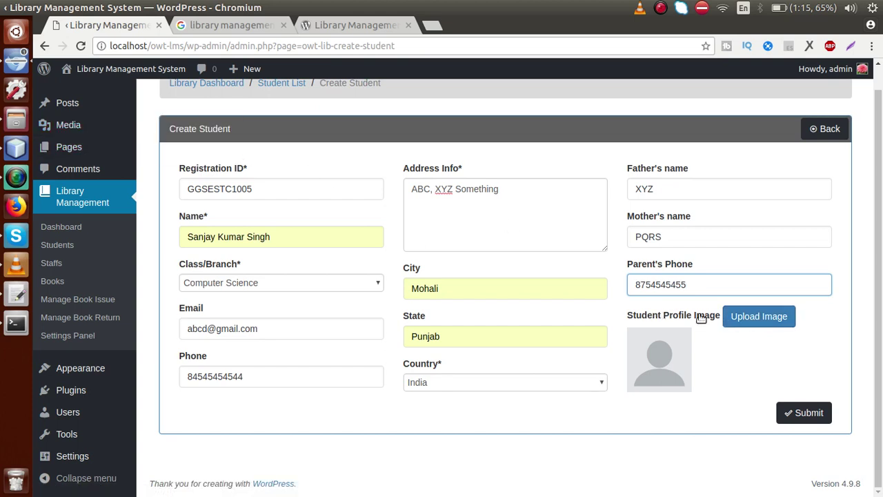
- Set the student's profile image to the outdoor selfie from the Media Library and submit the record
{"action": "left_click", "coordinate": [748, 316]}
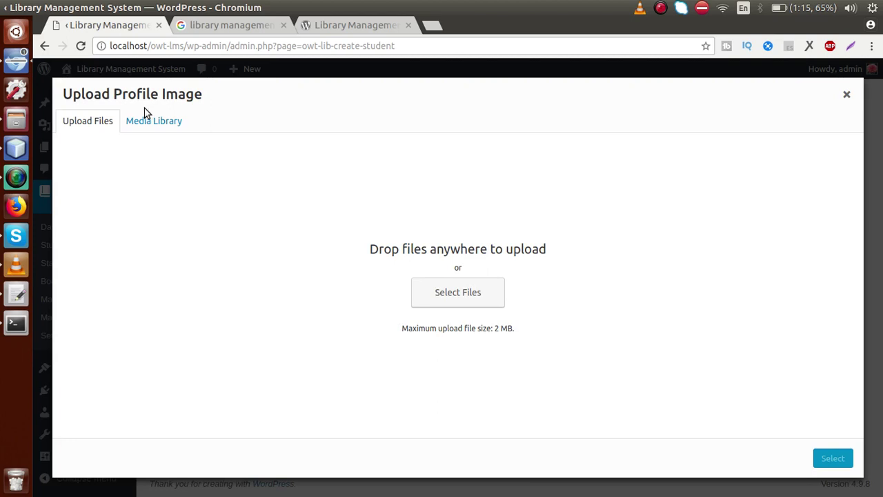
{"action": "left_click", "coordinate": [146, 121]}
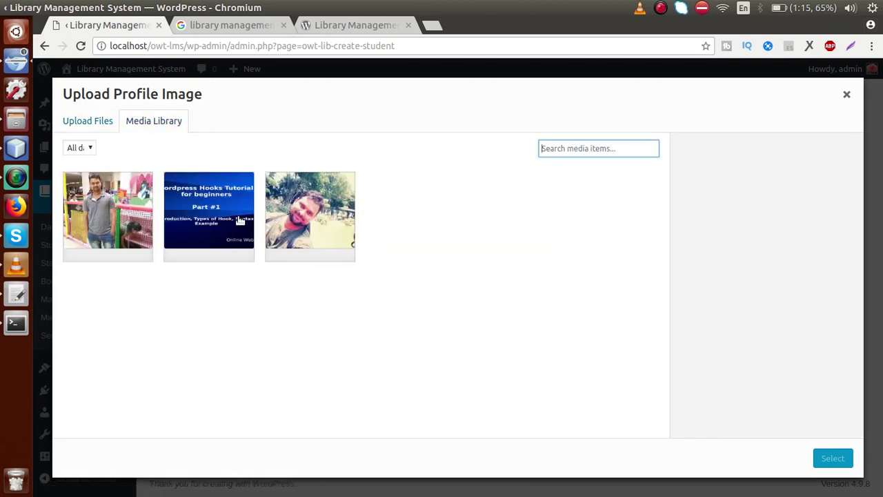
{"action": "left_click", "coordinate": [304, 225]}
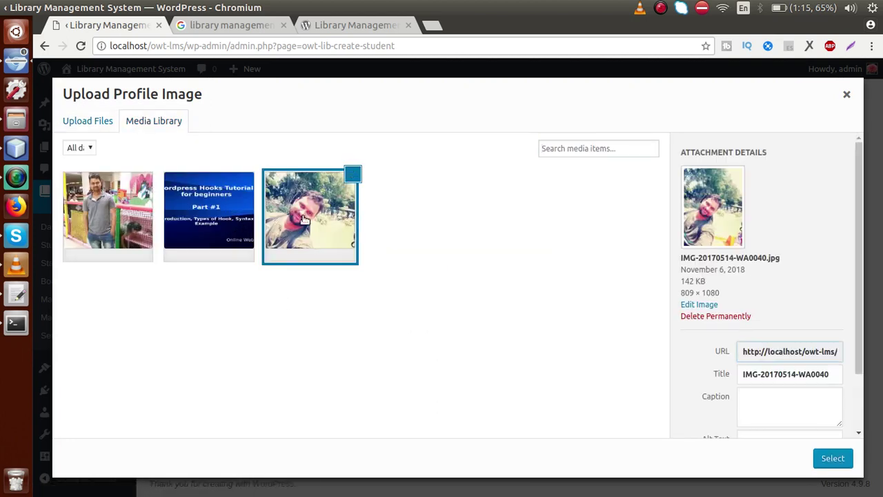
{"action": "left_click", "coordinate": [827, 458]}
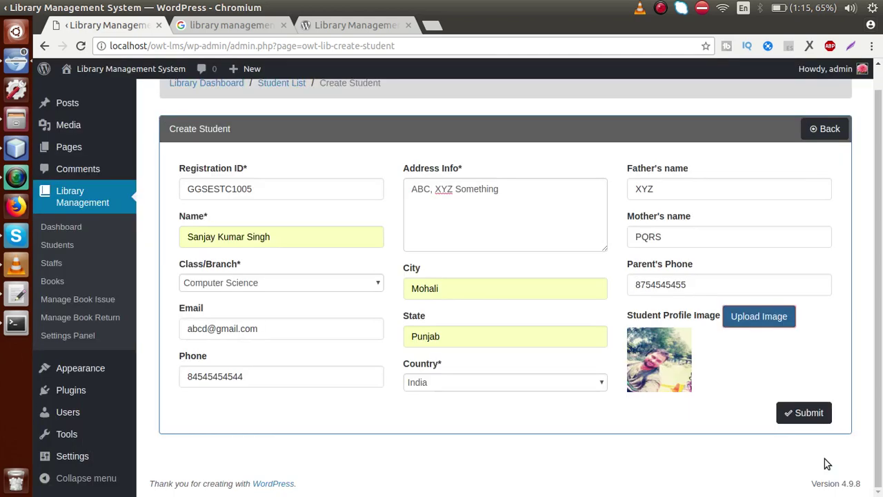
{"action": "left_click", "coordinate": [804, 413]}
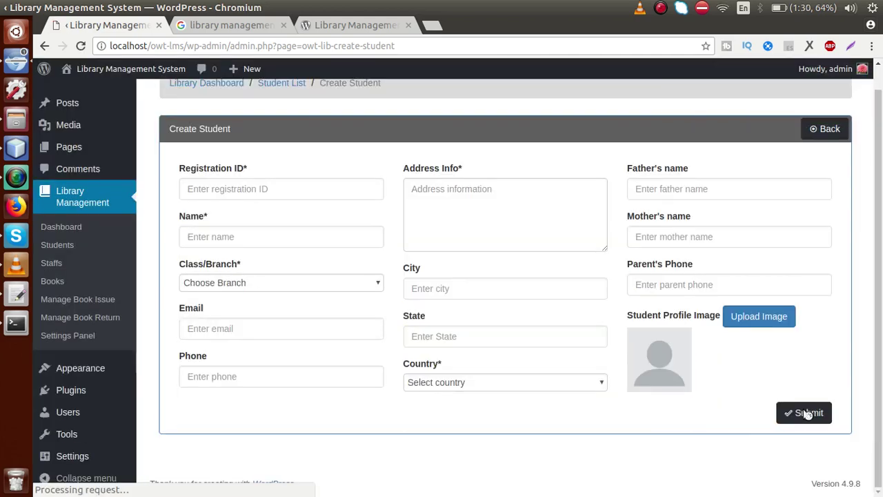
- Return to the Students List and open the new Computer Science student's record for editing
{"action": "scroll", "coordinate": [866, 176], "scroll_direction": "up", "scroll_amount": 1}
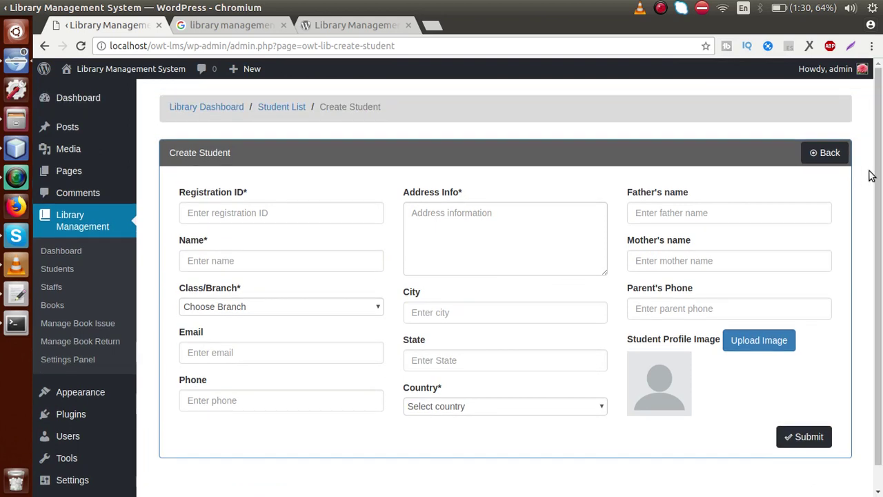
{"action": "left_click", "coordinate": [831, 163]}
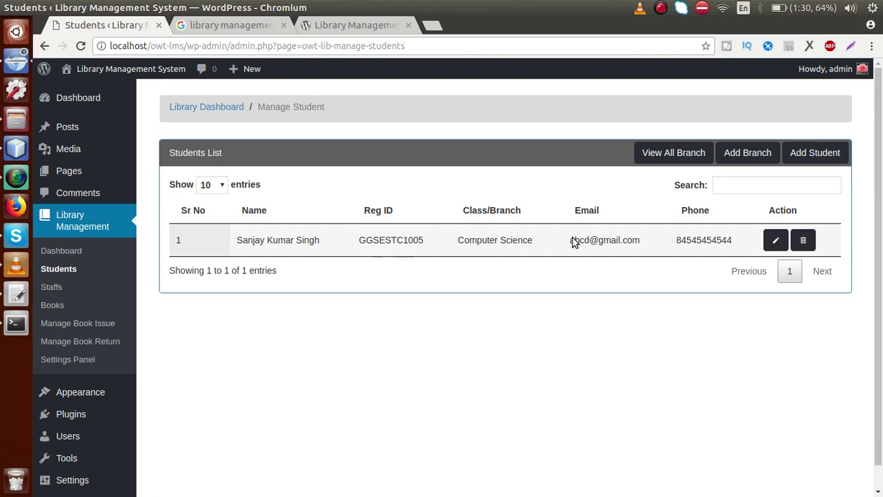
{"action": "left_click", "coordinate": [775, 240]}
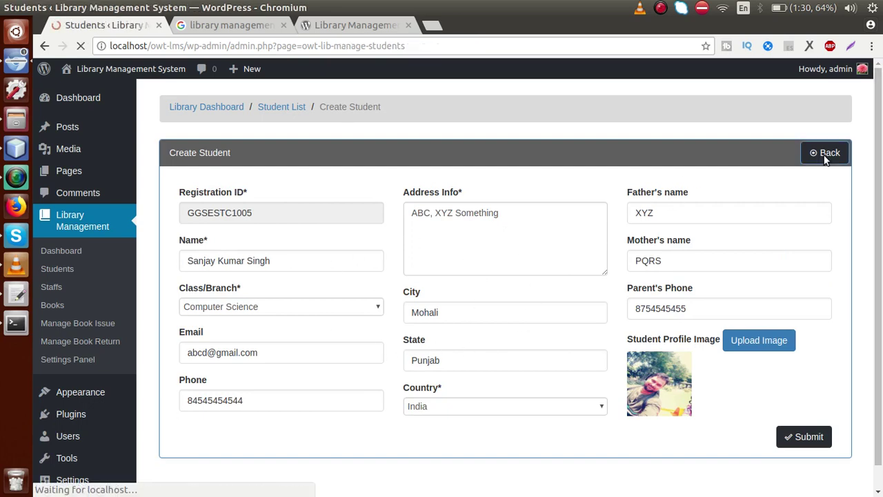
- Review the list of existing branches, then bring up the Add Branch form
{"action": "left_click", "coordinate": [690, 153]}
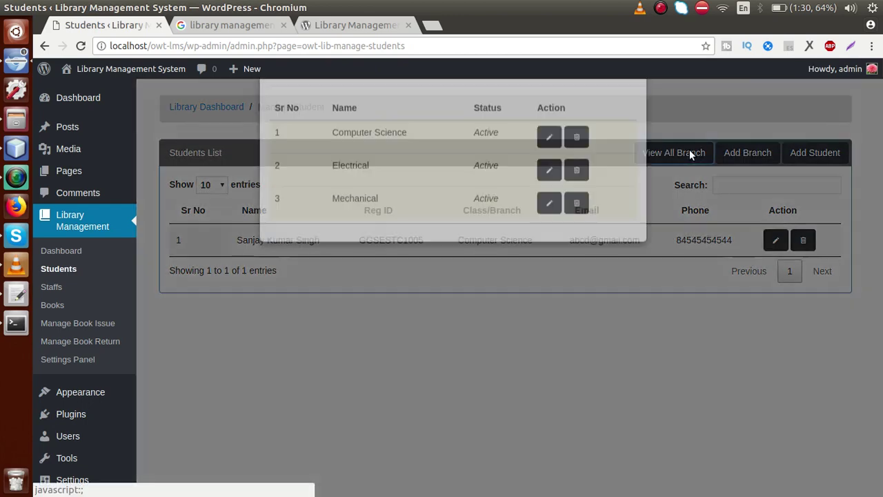
{"action": "left_click", "coordinate": [633, 95]}
{"action": "left_click", "coordinate": [742, 151]}
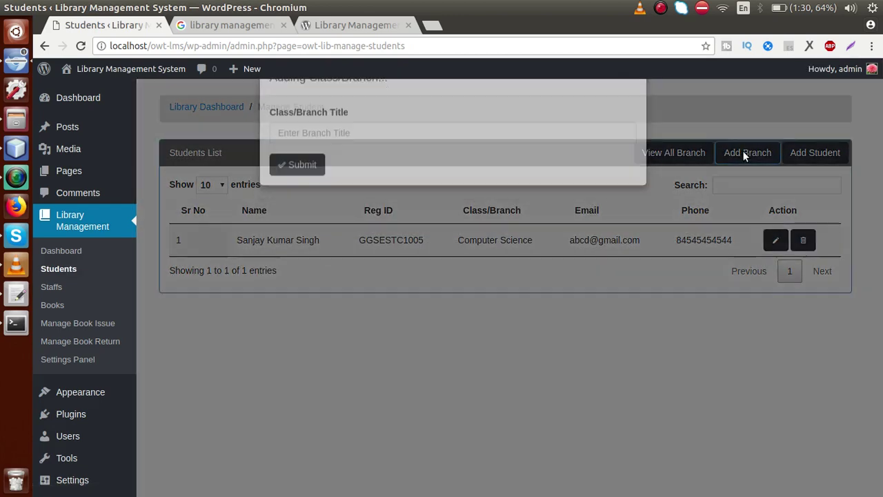
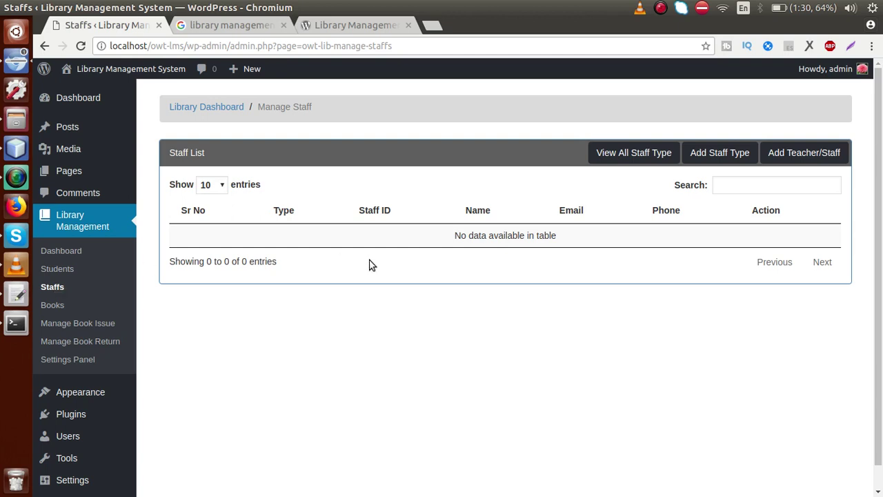
- Preview the Add Staff Type form and the list of existing staff types
{"action": "left_click", "coordinate": [712, 157]}
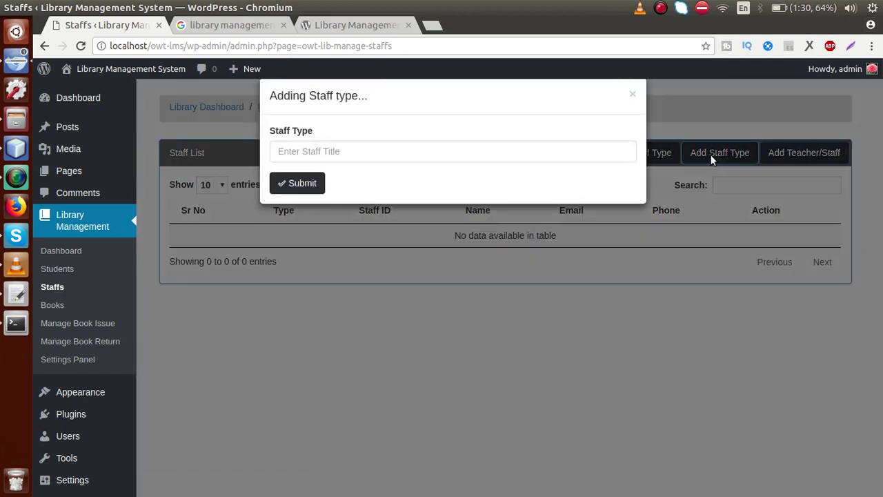
{"action": "left_click", "coordinate": [633, 96]}
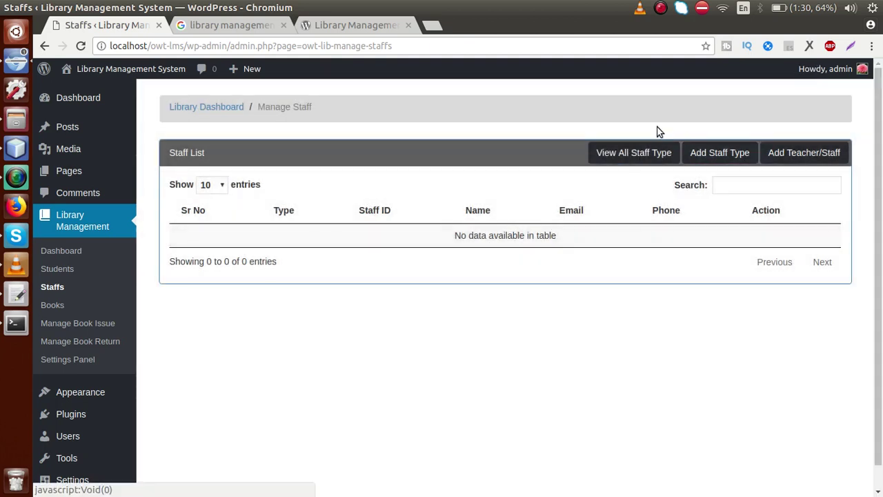
{"action": "left_click", "coordinate": [651, 148]}
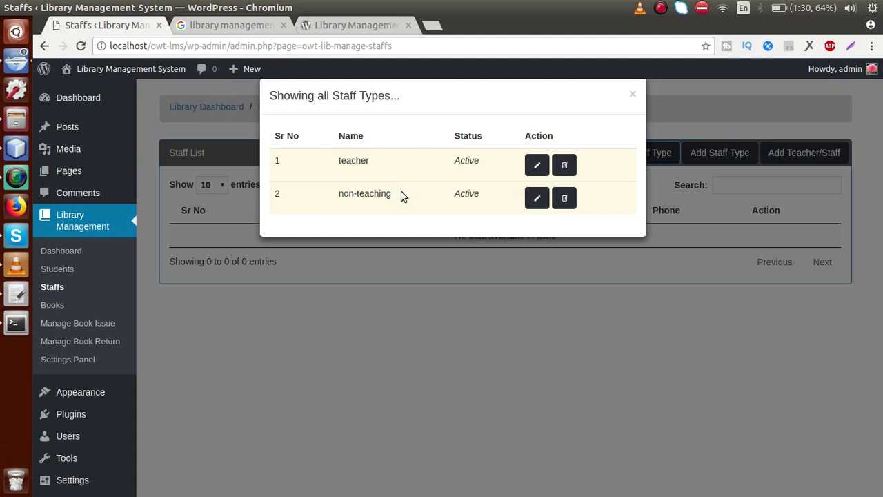
{"action": "left_click", "coordinate": [633, 94]}
- Add a new staff type named Labs
{"action": "left_click", "coordinate": [692, 146]}
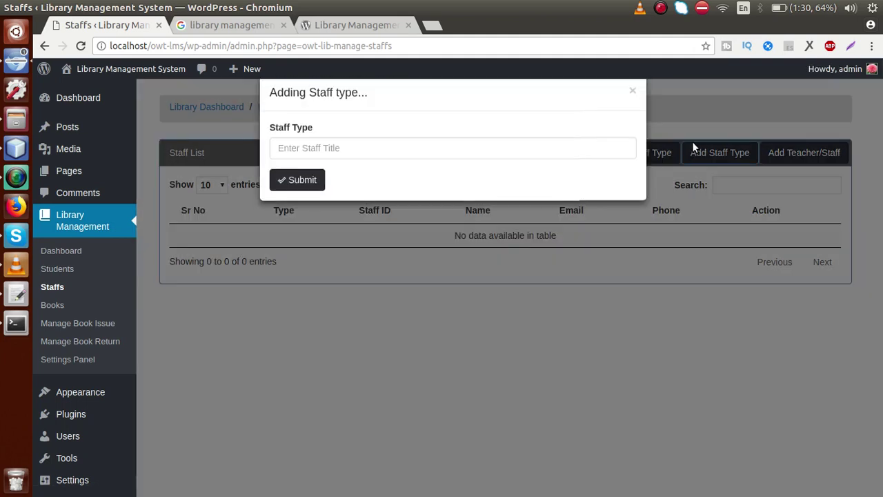
{"action": "left_click", "coordinate": [490, 149]}
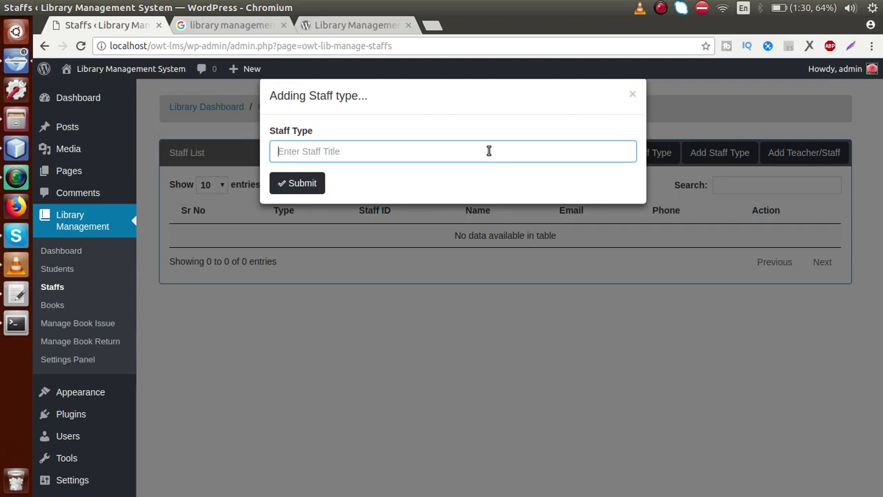
{"action": "type", "text": "Labs"}
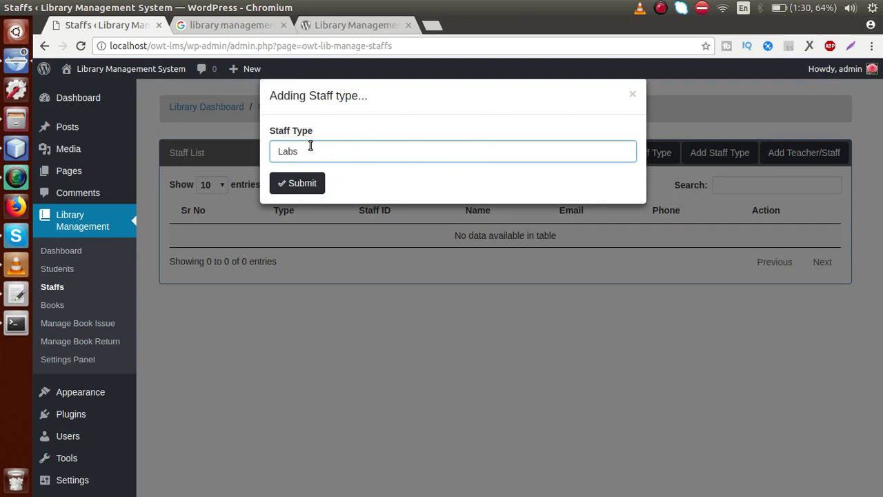
{"action": "left_click", "coordinate": [300, 183]}
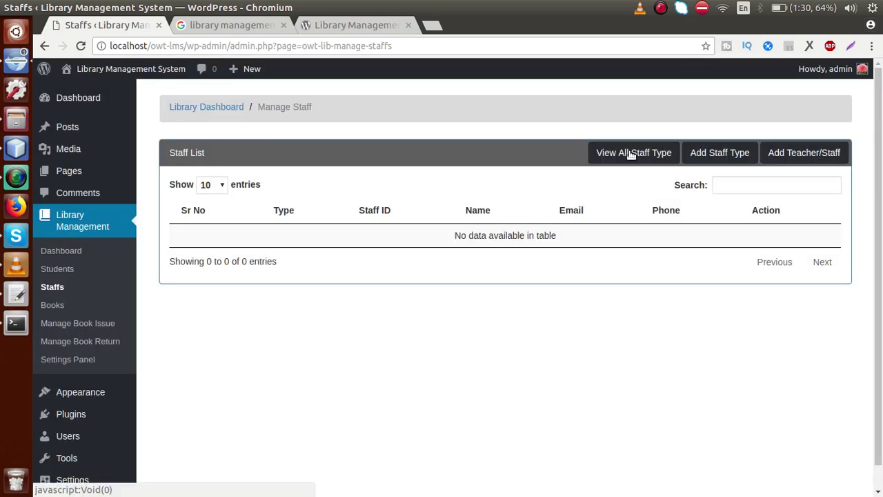
- Confirm Labs is listed beside teacher and non-teaching, then bring up the Create Staff form
{"action": "left_click", "coordinate": [629, 153]}
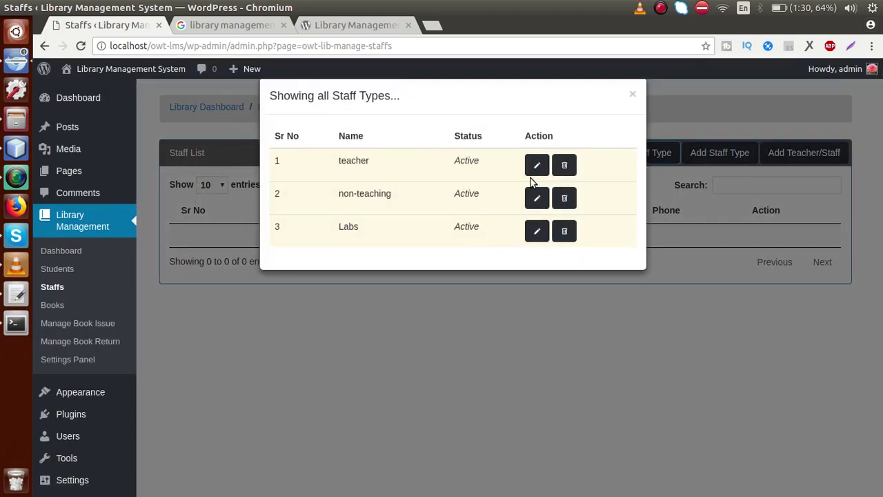
{"action": "left_click", "coordinate": [542, 167]}
{"action": "left_click", "coordinate": [632, 94]}
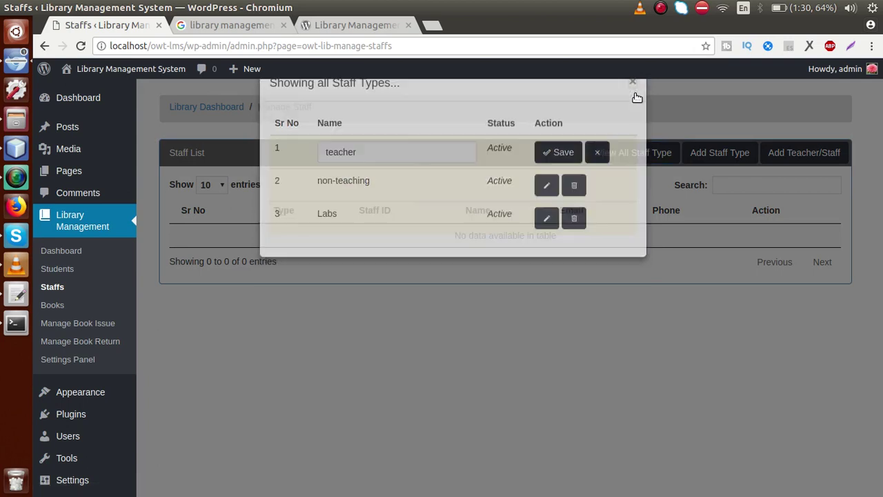
{"action": "left_click", "coordinate": [791, 154]}
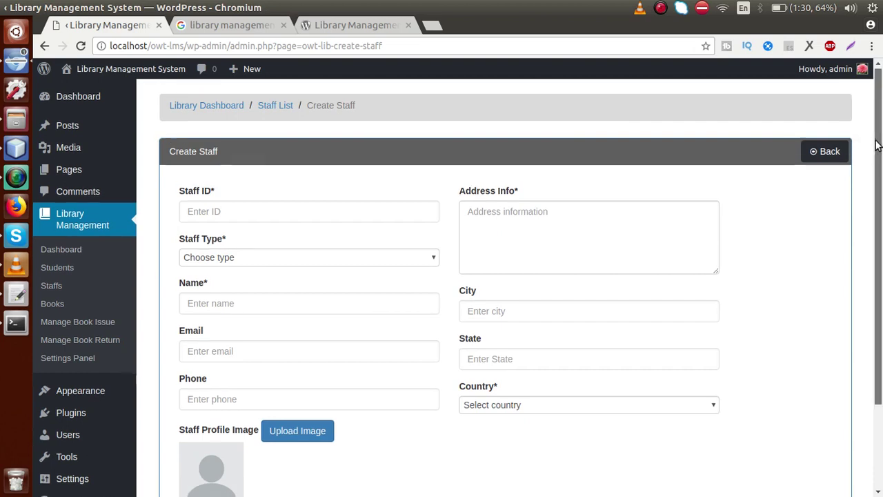
- Enter Staff ID STF332432, choose the Teacher staff type and fill in the staff member's name
{"action": "scroll", "coordinate": [416, 220], "scroll_direction": "down", "scroll_amount": 1}
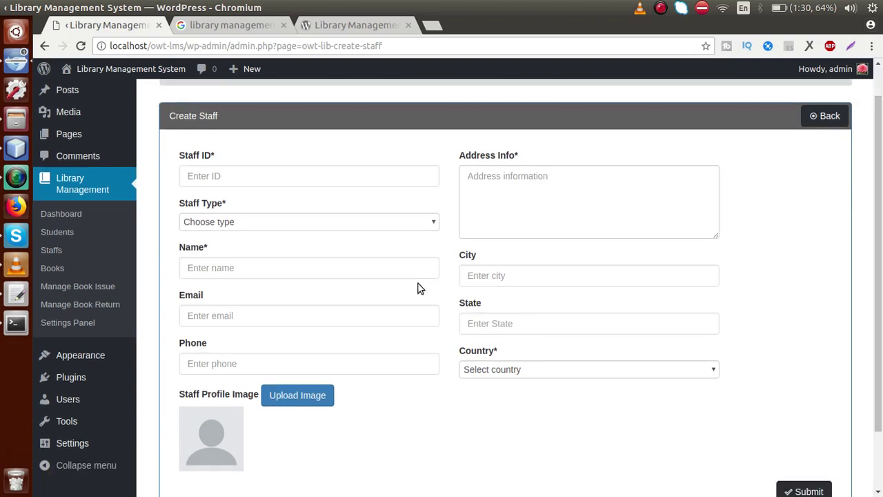
{"action": "left_click", "coordinate": [288, 175]}
{"action": "type", "text": "ST"}
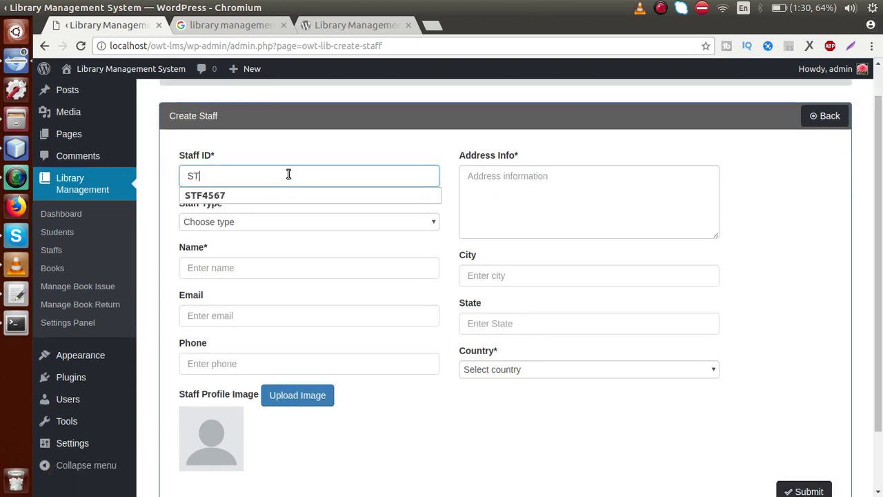
{"action": "type", "text": "F332432"}
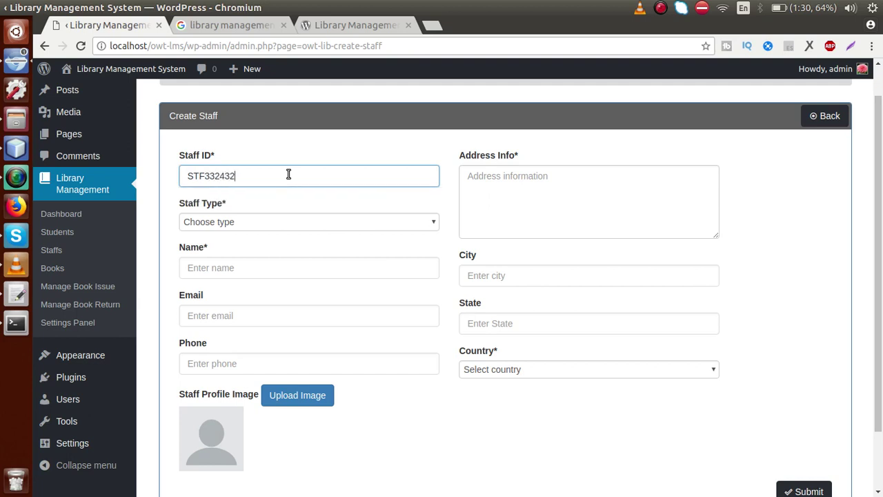
{"action": "left_click", "coordinate": [275, 222]}
{"action": "left_click", "coordinate": [262, 249]}
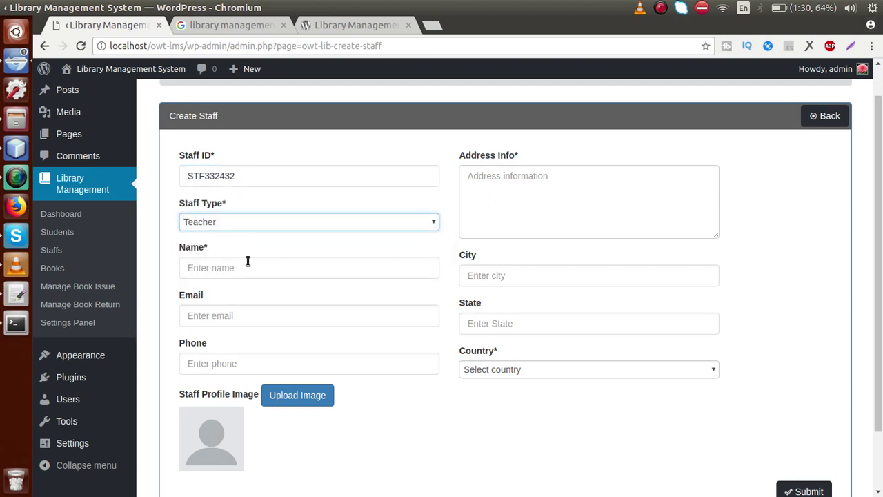
{"action": "left_click", "coordinate": [247, 269]}
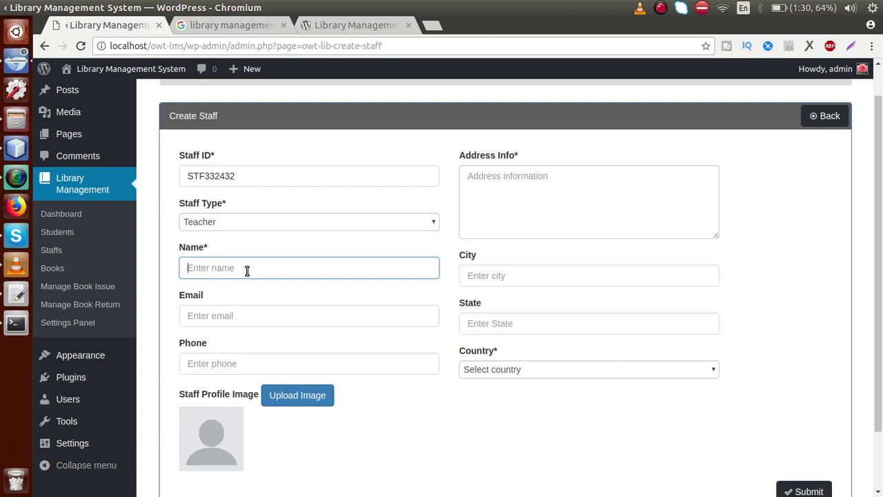
- Add the staff member's e-mail and phone number and pick a profile photo from the media library
{"action": "left_click", "coordinate": [241, 311]}
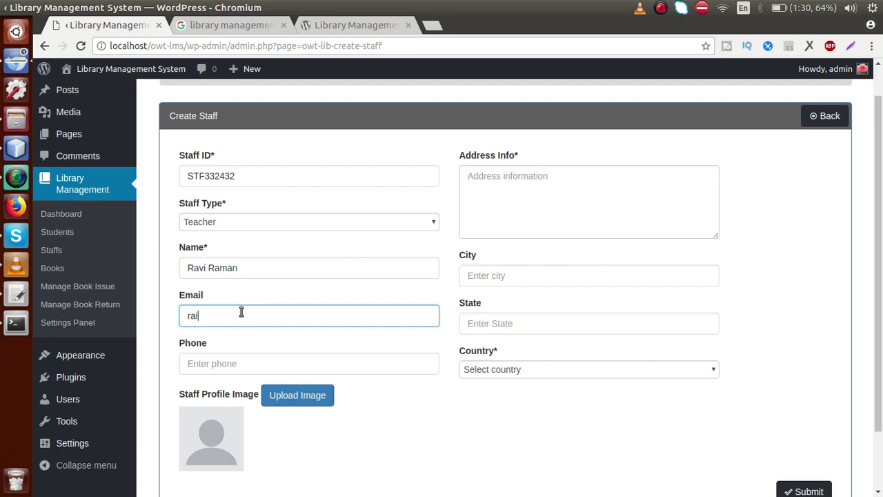
{"action": "left_click", "coordinate": [242, 364]}
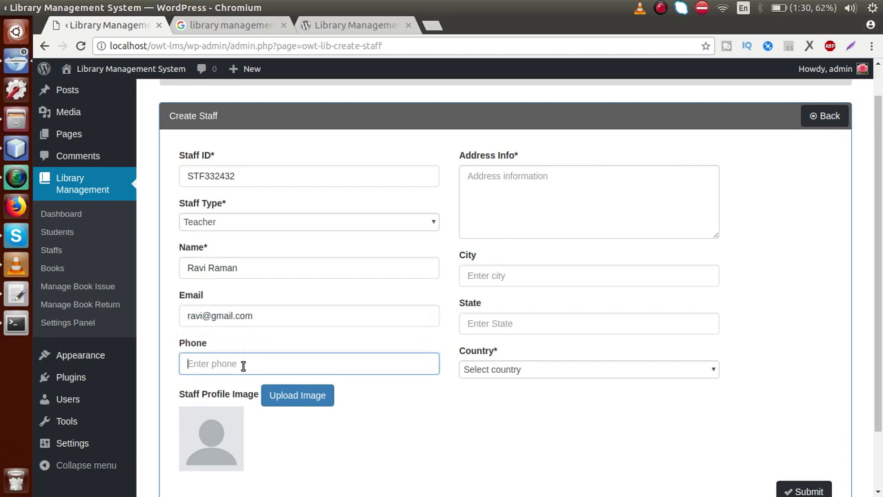
{"action": "type", "text": "87545454"}
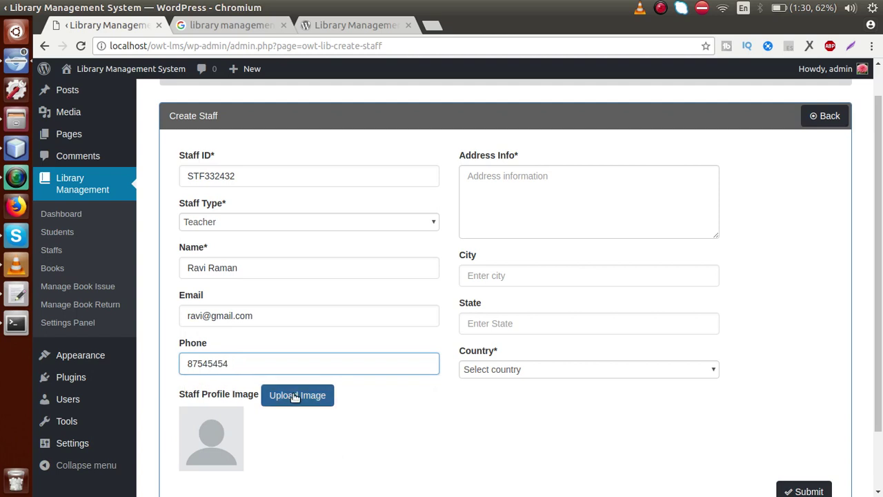
{"action": "left_click", "coordinate": [293, 394]}
{"action": "left_click", "coordinate": [131, 222]}
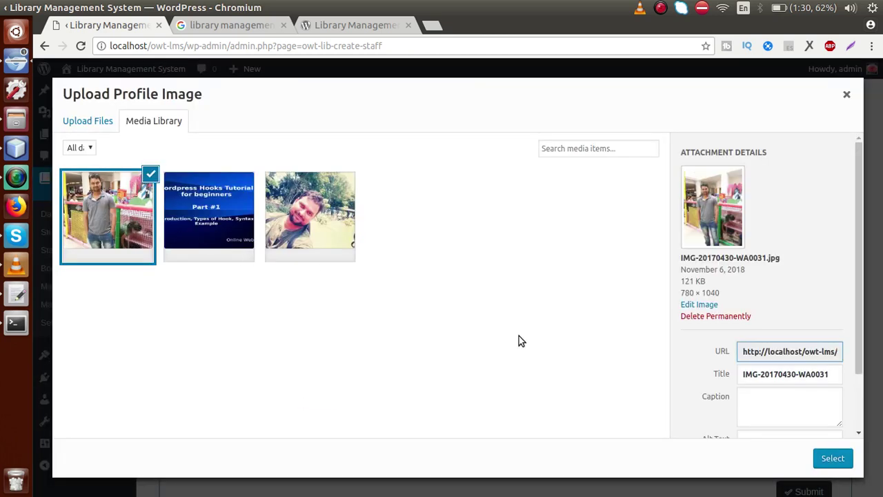
{"action": "left_click", "coordinate": [826, 458]}
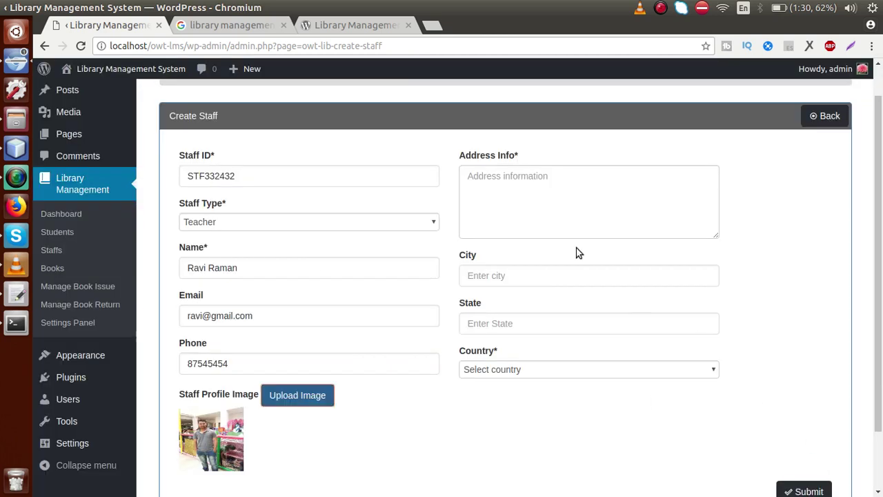
- Fill in the street address with city Mohali and state Punjab
{"action": "left_click", "coordinate": [561, 202]}
{"action": "type", "text": "X"}
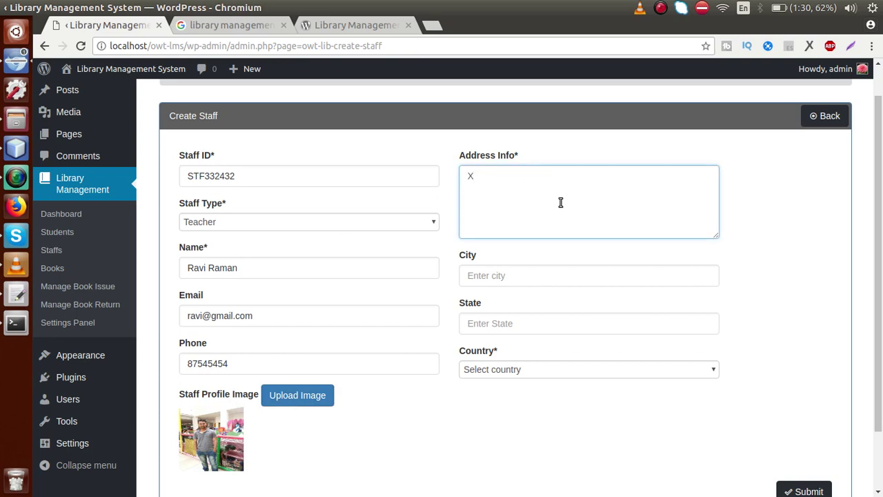
{"action": "type", "text": "YZ dummy address"}
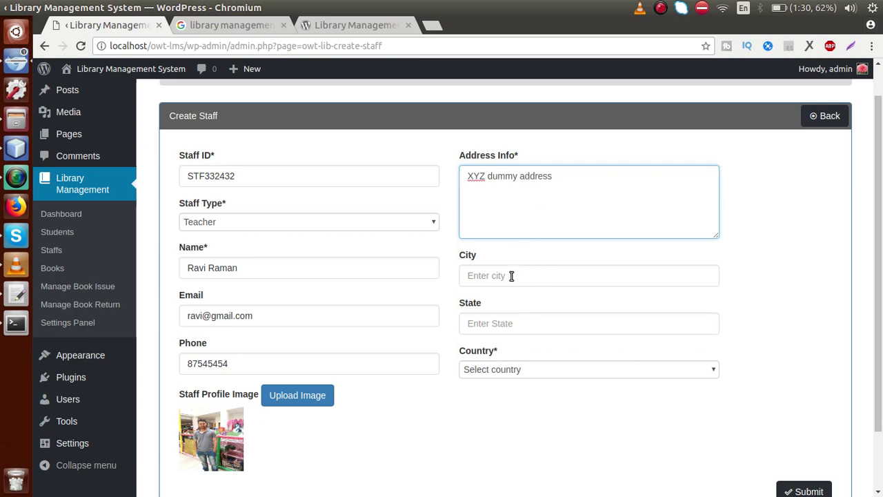
{"action": "left_click", "coordinate": [511, 275]}
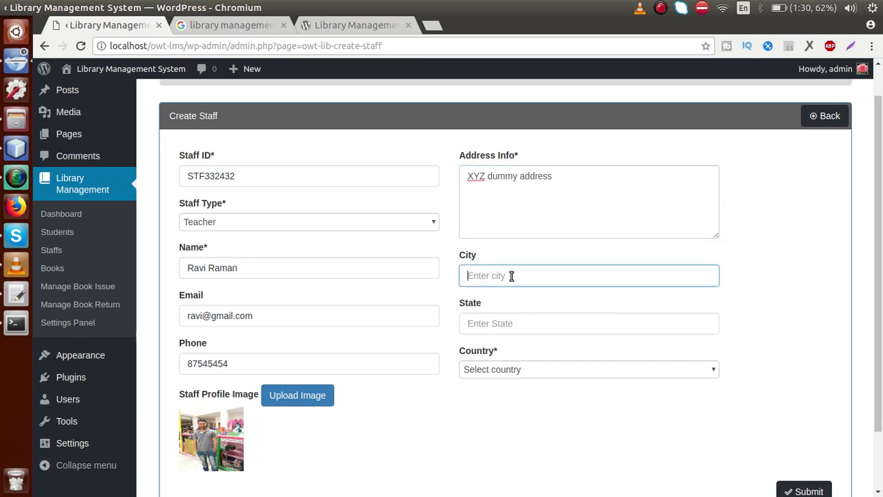
{"action": "type", "text": "Moh"}
{"action": "key", "text": "Down"}
{"action": "key", "text": "Return"}
{"action": "left_click", "coordinate": [507, 324]}
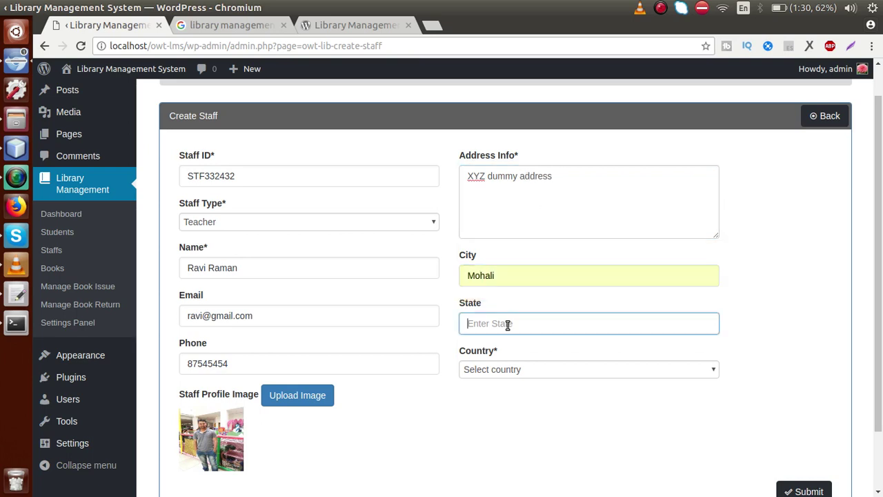
{"action": "type", "text": "Punjab"}
{"action": "left_click", "coordinate": [503, 345]}
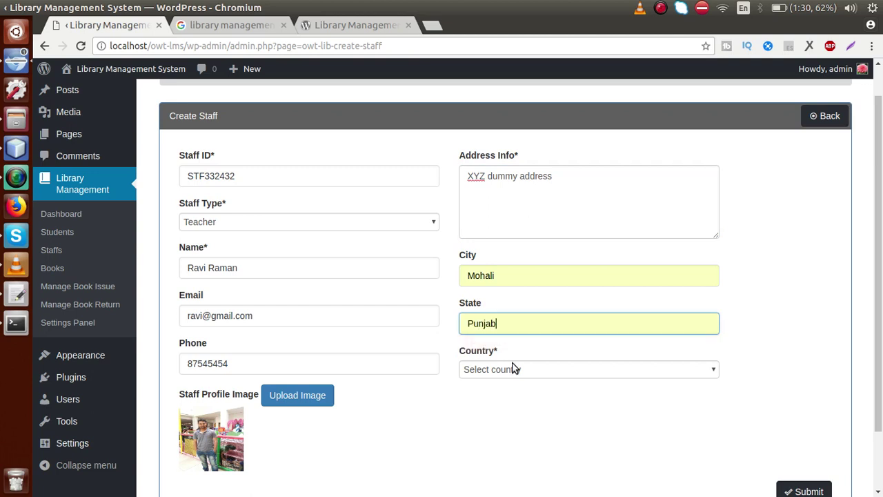
- Set the country to India and submit the new staff record
{"action": "left_click", "coordinate": [512, 367]}
{"action": "type", "text": "ind"}
{"action": "key", "text": "Return"}
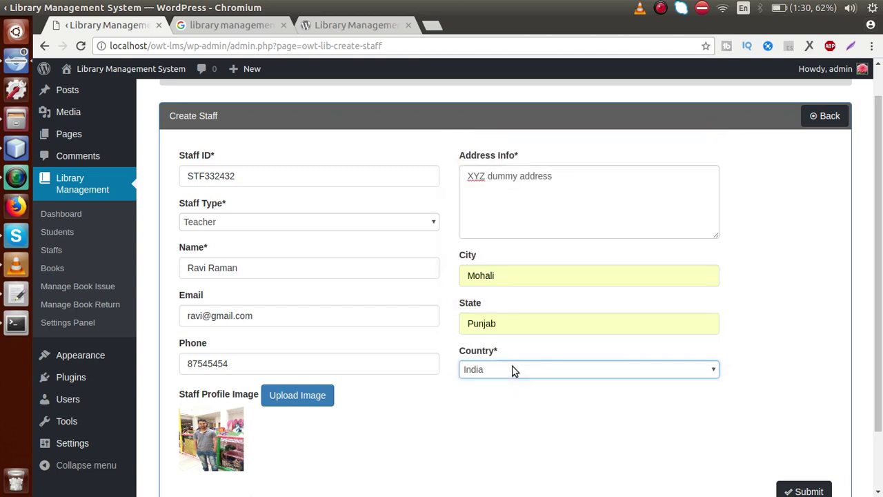
{"action": "scroll", "coordinate": [879, 252], "scroll_direction": "down", "scroll_amount": 1}
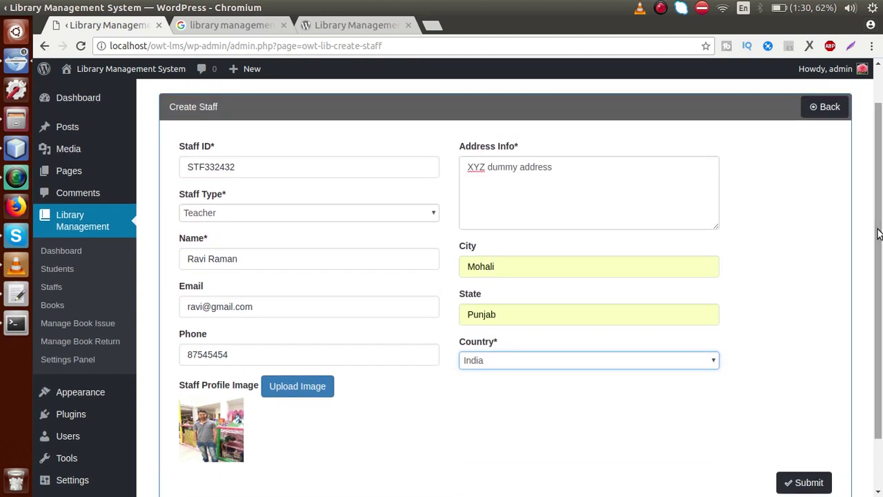
{"action": "scroll", "coordinate": [878, 190], "scroll_direction": "up", "scroll_amount": 1}
{"action": "scroll", "coordinate": [878, 190], "scroll_direction": "down", "scroll_amount": 2}
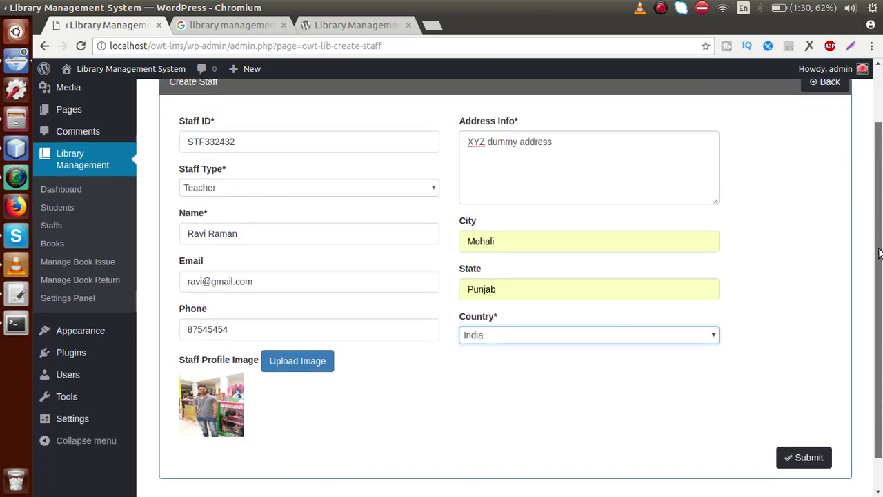
{"action": "left_click", "coordinate": [797, 432]}
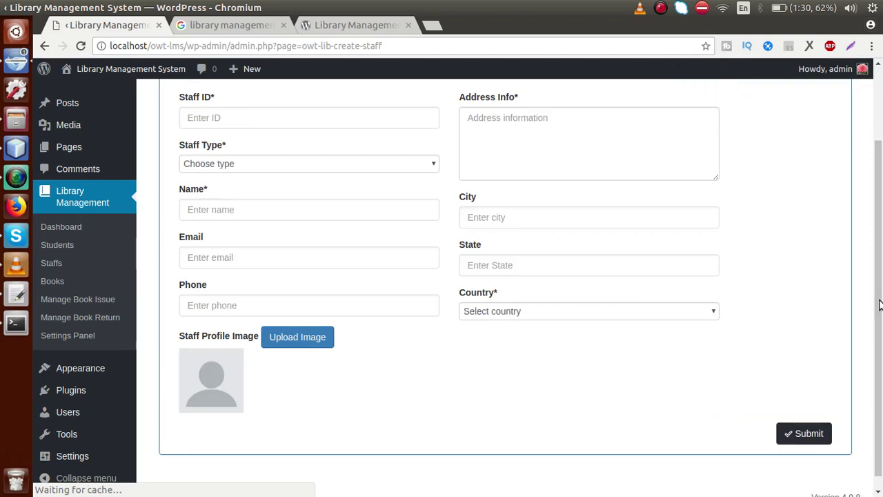
- Review the teacher's saved record from the Staff List, then go to the Manage Book page
{"action": "scroll", "coordinate": [879, 262], "scroll_direction": "up", "scroll_amount": 2}
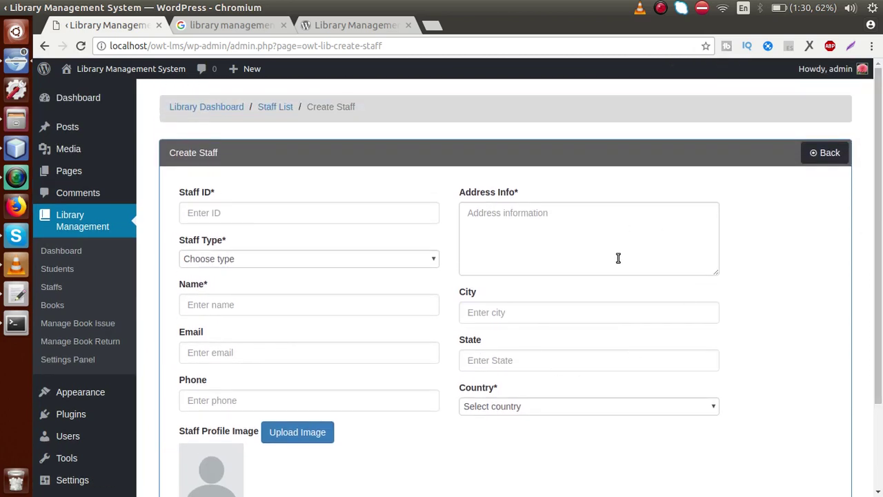
{"action": "left_click", "coordinate": [274, 106]}
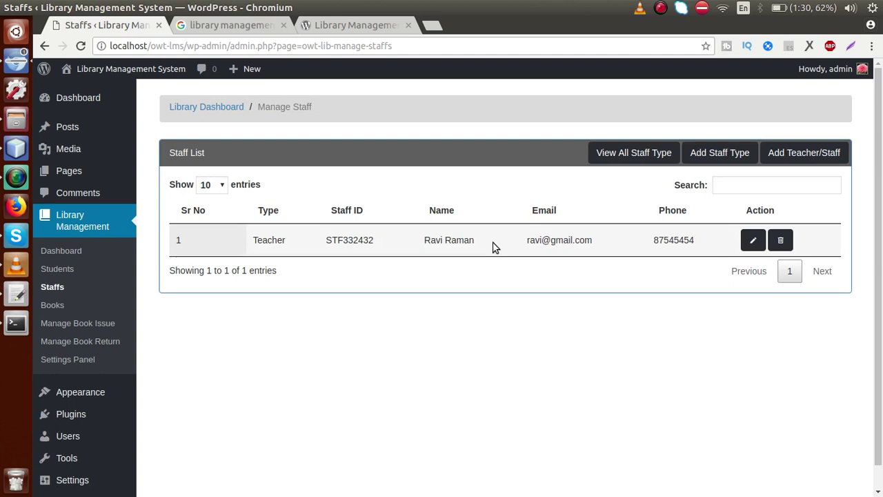
{"action": "left_click", "coordinate": [754, 241]}
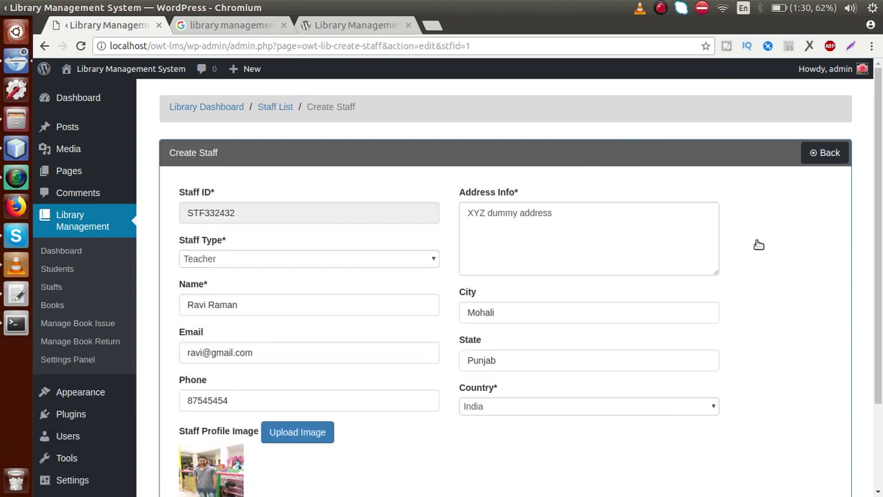
{"action": "left_click", "coordinate": [269, 108]}
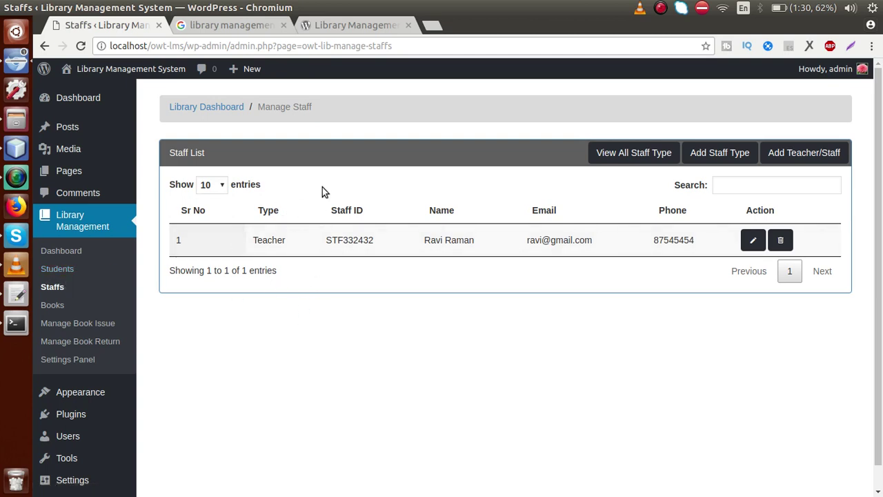
{"action": "left_click", "coordinate": [54, 306]}
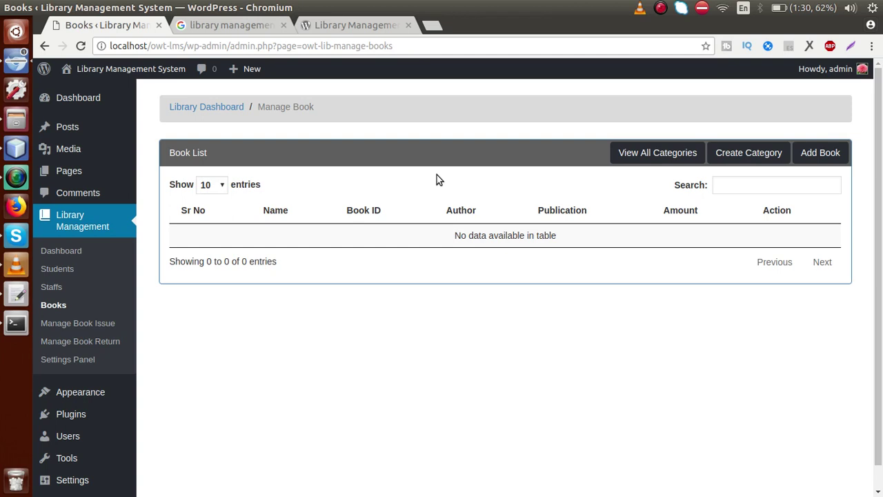
- Look over the Create Category form and the existing book category list
{"action": "left_click", "coordinate": [750, 156]}
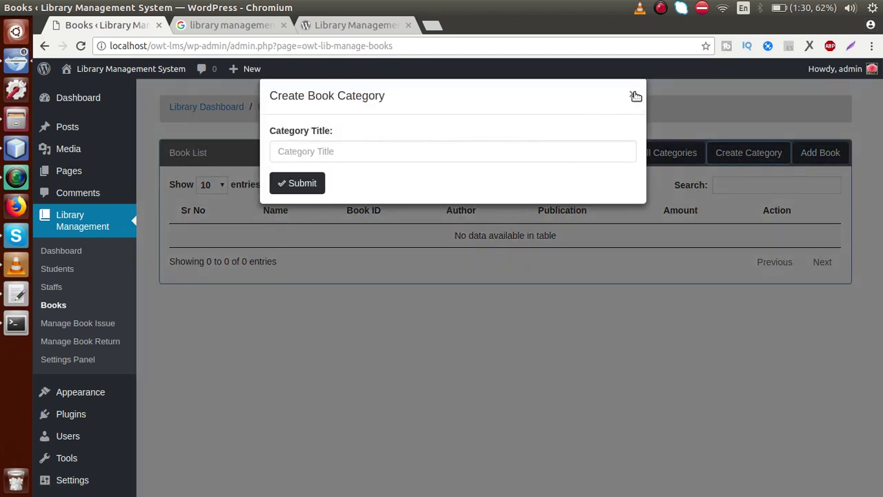
{"action": "left_click", "coordinate": [635, 96]}
{"action": "left_click", "coordinate": [747, 151]}
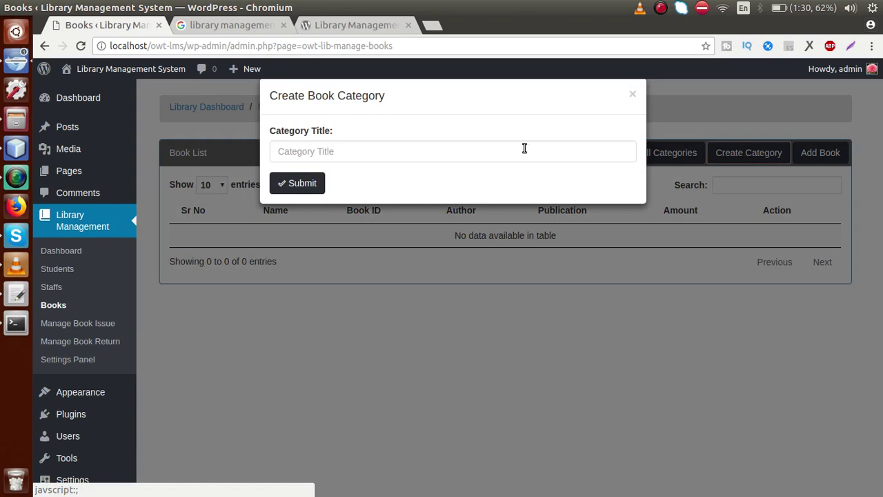
{"action": "left_click", "coordinate": [475, 156]}
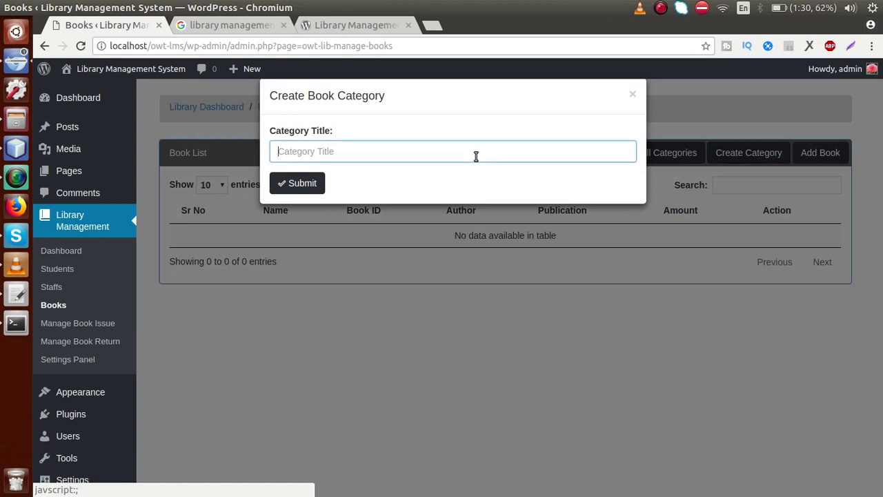
{"action": "left_click", "coordinate": [633, 95]}
{"action": "left_click", "coordinate": [654, 154]}
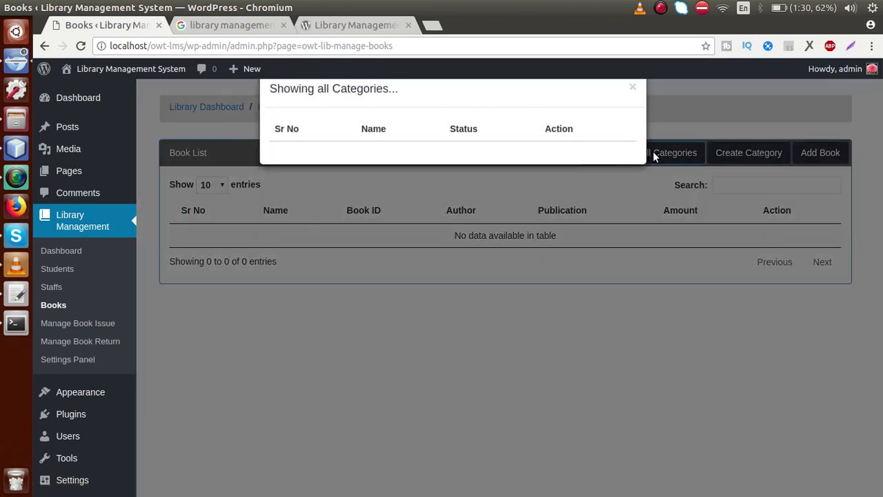
{"action": "left_click", "coordinate": [633, 91]}
- Create a book category titled Science
{"action": "left_click", "coordinate": [732, 152]}
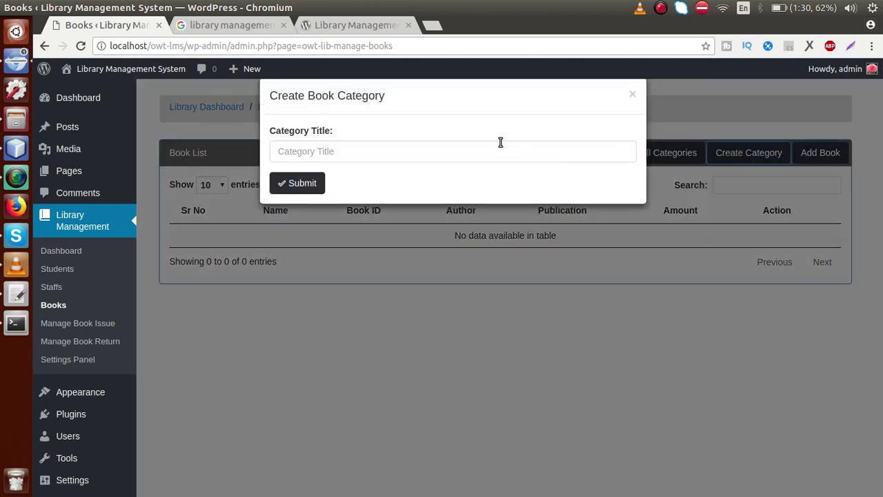
{"action": "left_click", "coordinate": [500, 142]}
{"action": "type", "text": "Sc"}
{"action": "key", "text": "Down"}
{"action": "key", "text": "Return"}
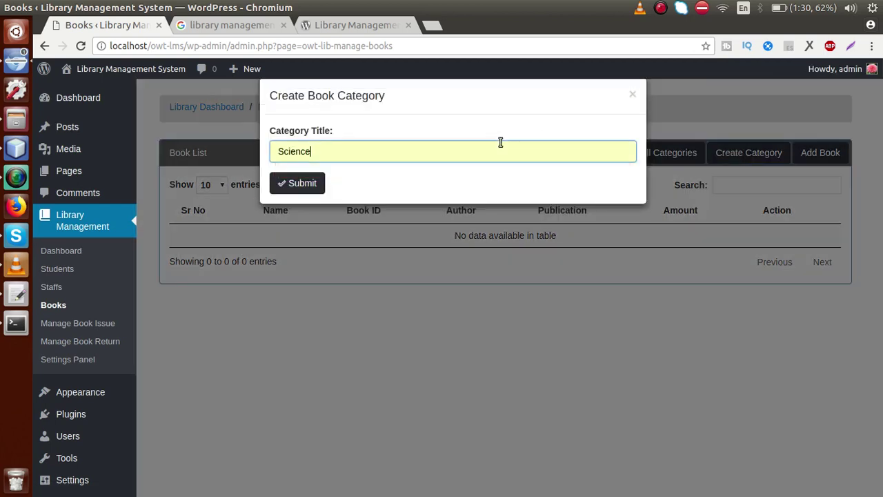
{"action": "left_click", "coordinate": [310, 189]}
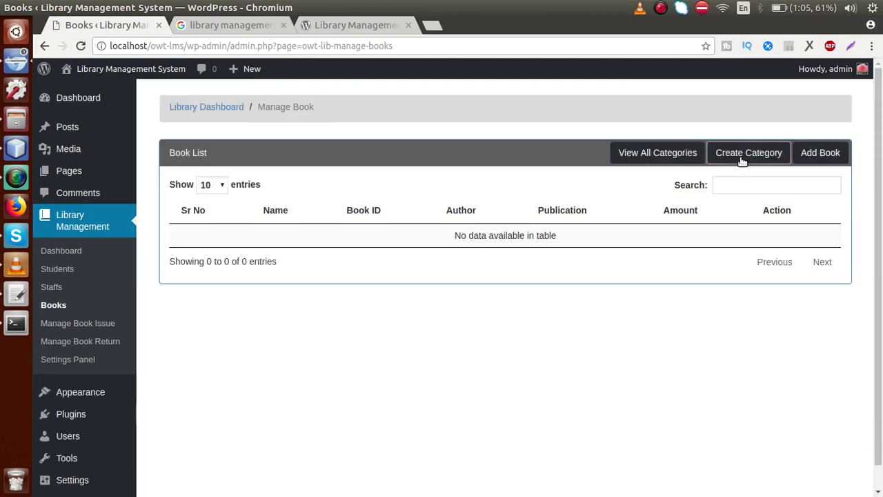
- Confirm Science shows as Active in the all-categories list
{"action": "left_click", "coordinate": [647, 155]}
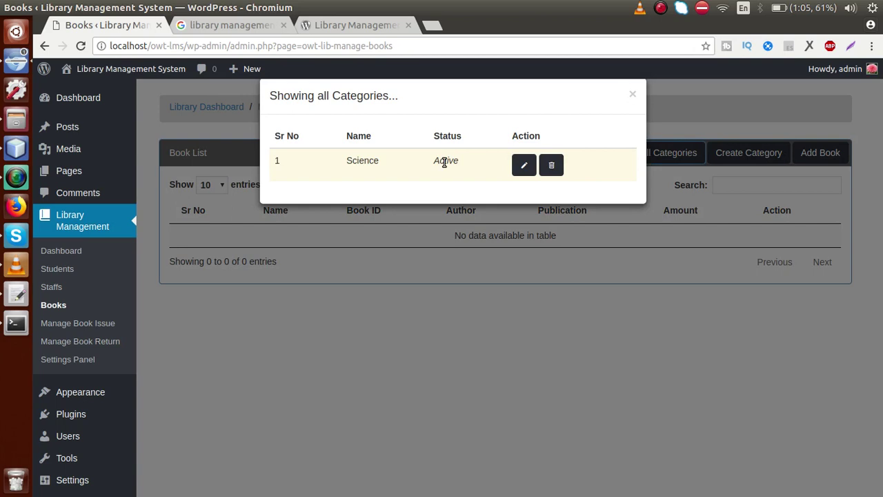
{"action": "left_click", "coordinate": [521, 168]}
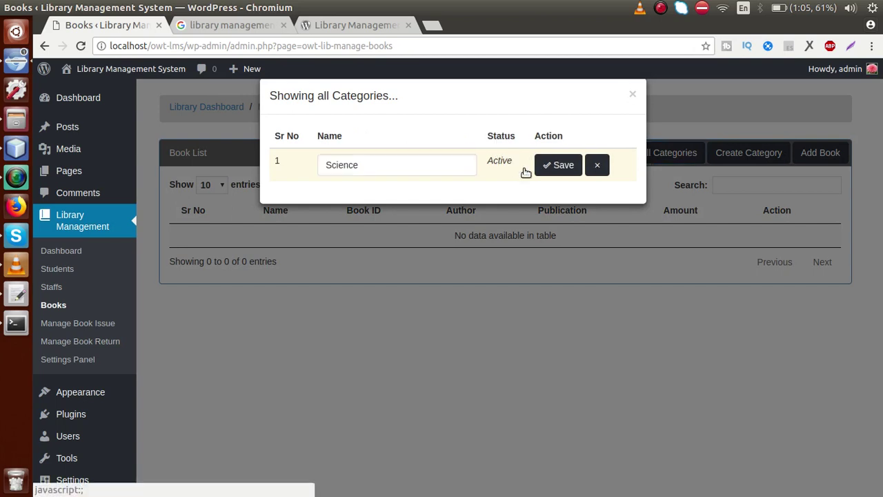
{"action": "left_click", "coordinate": [598, 165]}
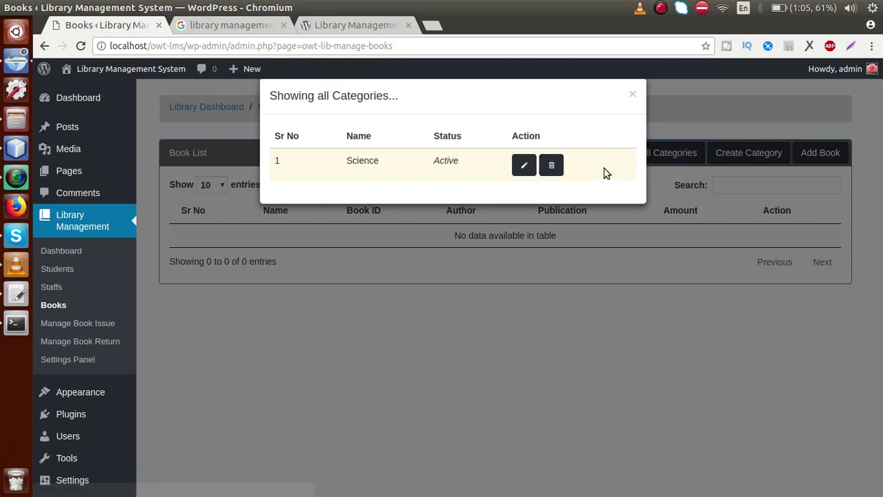
- Start a new book in the Science category with Book ID BK33123
{"action": "left_click", "coordinate": [633, 94]}
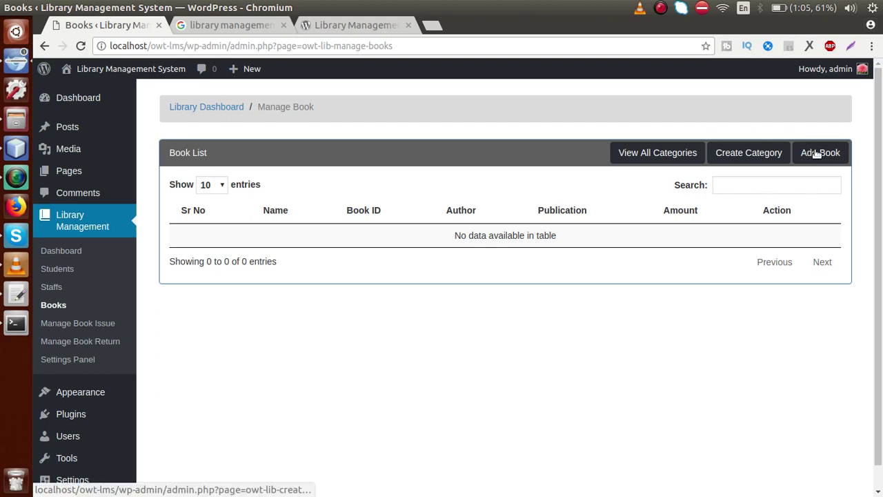
{"action": "left_click", "coordinate": [815, 153]}
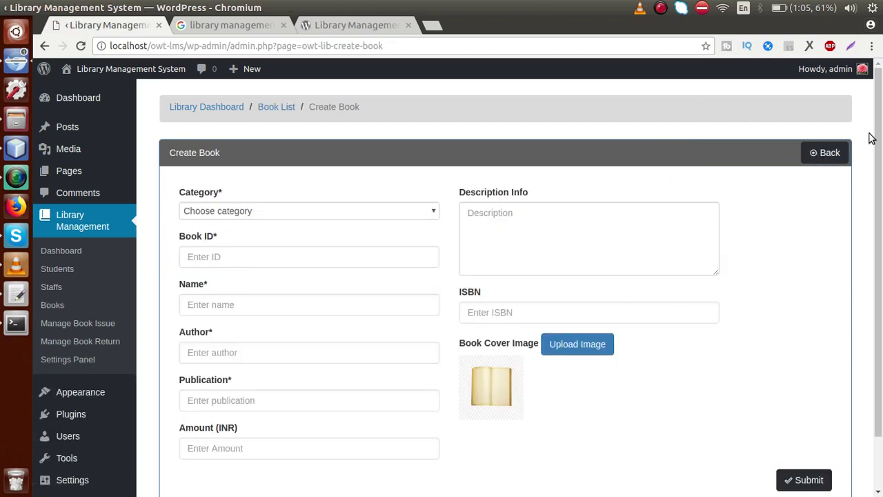
{"action": "scroll", "coordinate": [483, 179], "scroll_direction": "down", "scroll_amount": 1}
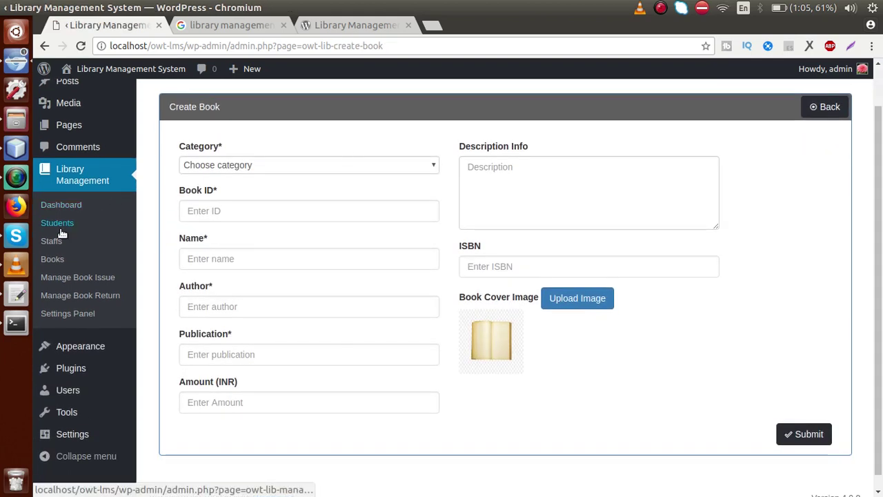
{"action": "left_click", "coordinate": [270, 165]}
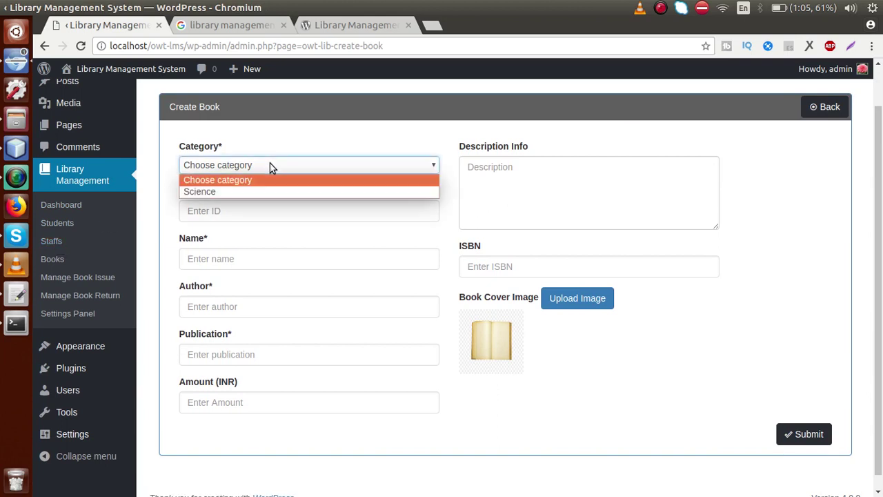
{"action": "left_click", "coordinate": [232, 193]}
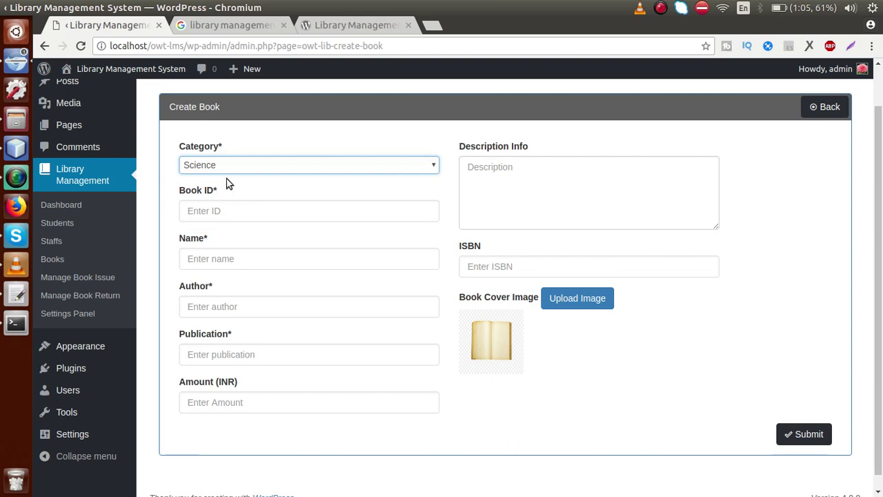
{"action": "left_click", "coordinate": [226, 211]}
{"action": "type", "text": "BK"}
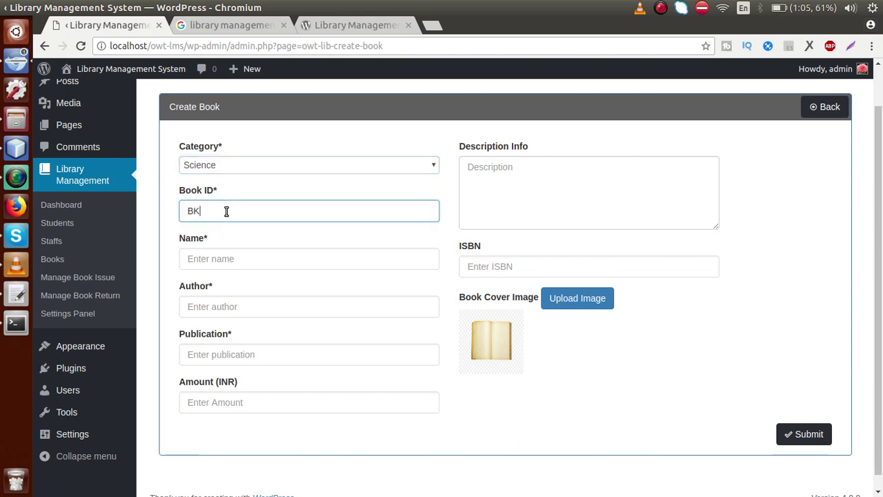
{"action": "type", "text": "33123"}
- Enter name Learn Gravitation, author ABC, DEF Publication and amount 150 INR
{"action": "left_click", "coordinate": [228, 260]}
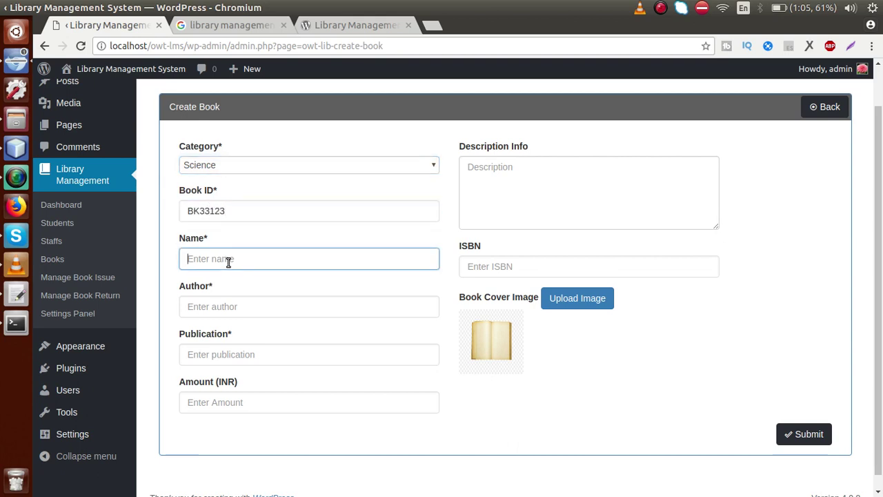
{"action": "type", "text": "Learn Gram"}
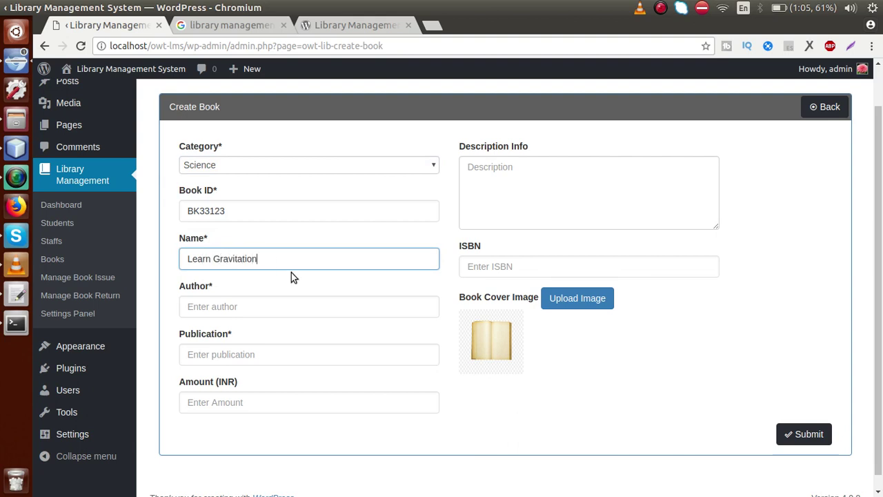
{"action": "left_click", "coordinate": [267, 314]}
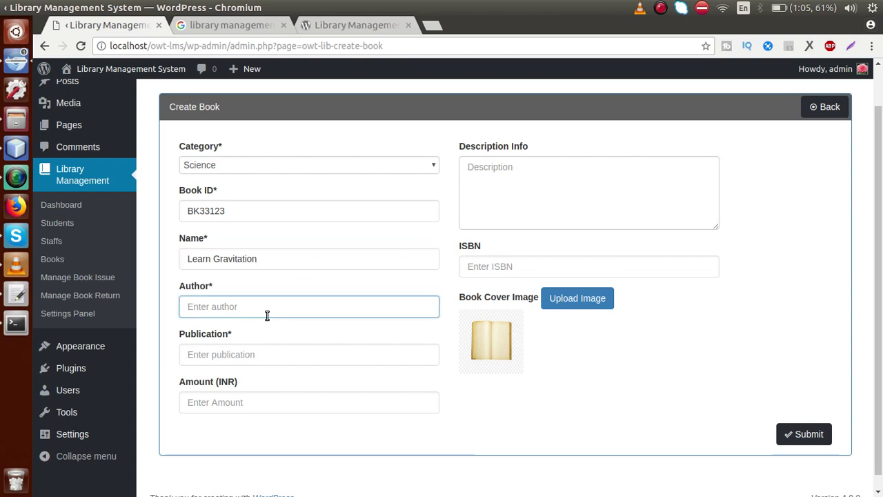
{"action": "type", "text": "ABC"}
{"action": "left_click", "coordinate": [262, 356]}
{"action": "type", "text": "DEF"}
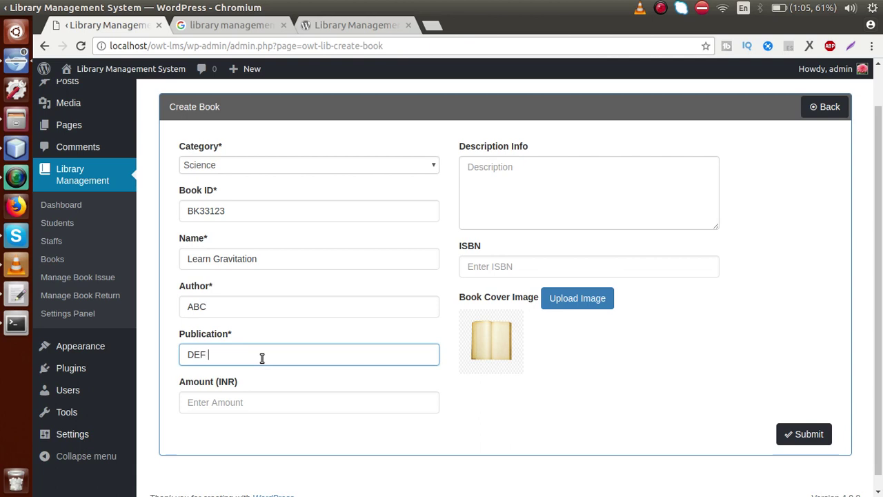
{"action": "type", "text": " Publication"}
{"action": "left_click", "coordinate": [248, 409]}
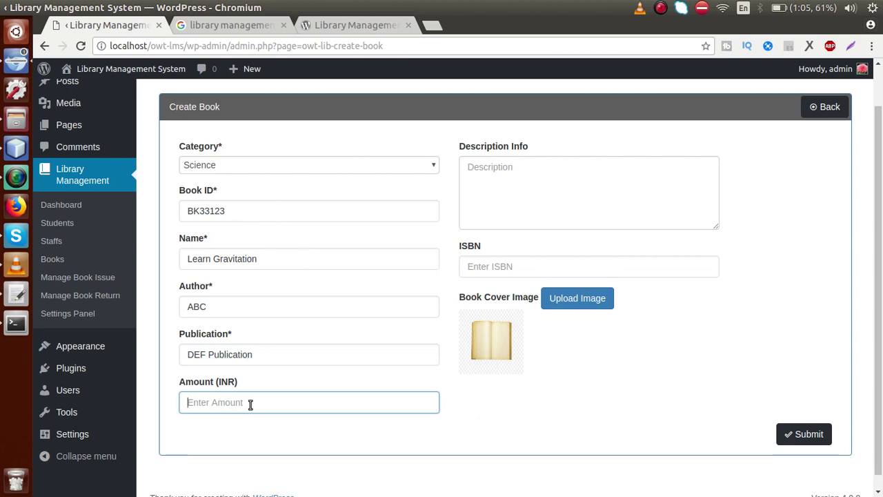
{"action": "type", "text": "150"}
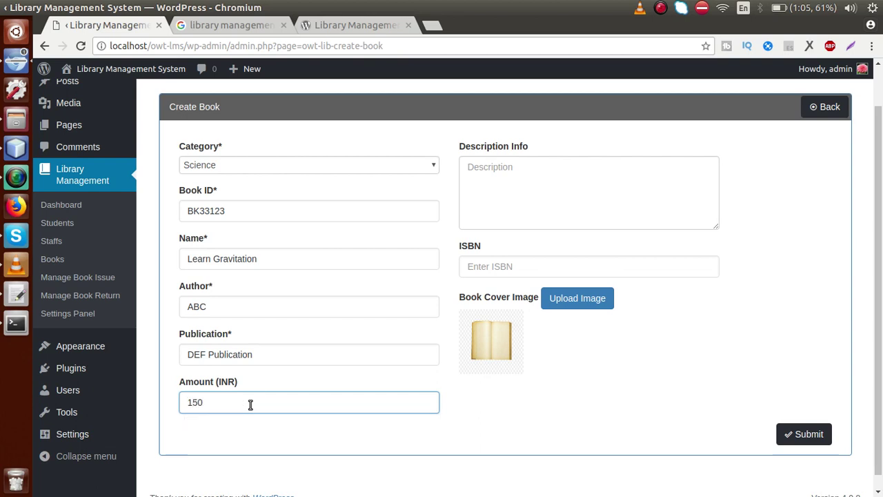
{"action": "left_click", "coordinate": [252, 383]}
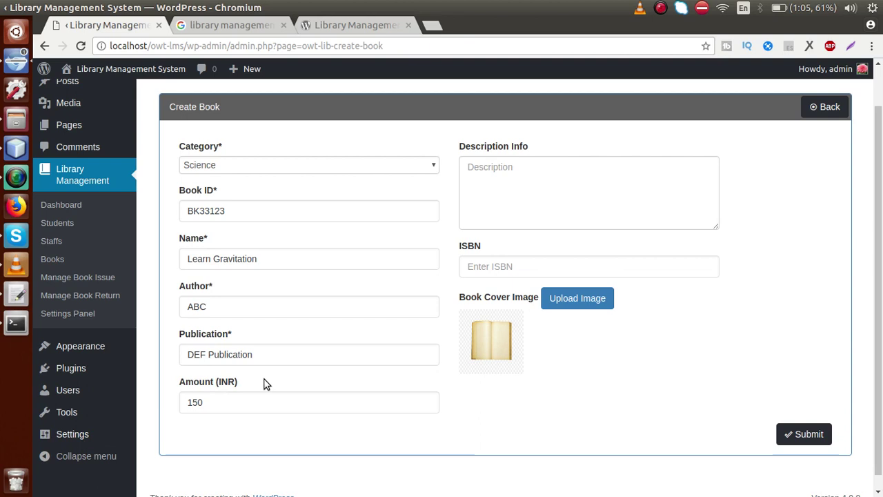
{"action": "middle_click", "coordinate": [67, 314]}
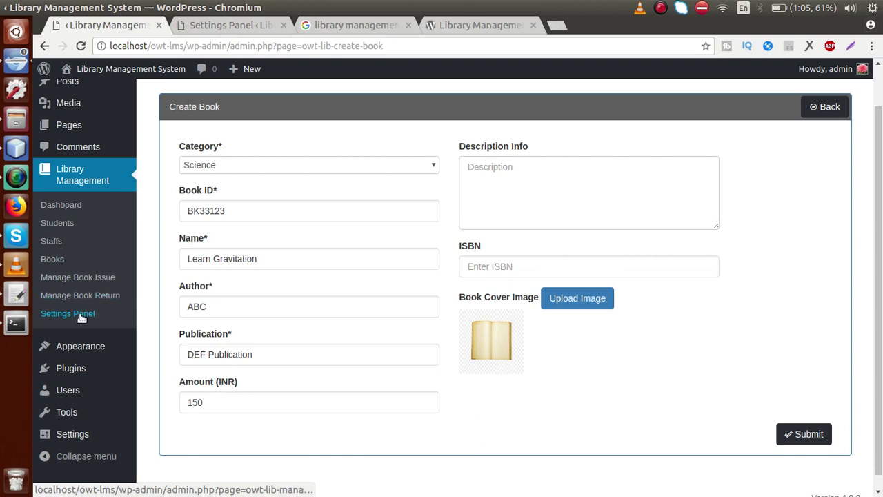
{"action": "left_click", "coordinate": [232, 27]}
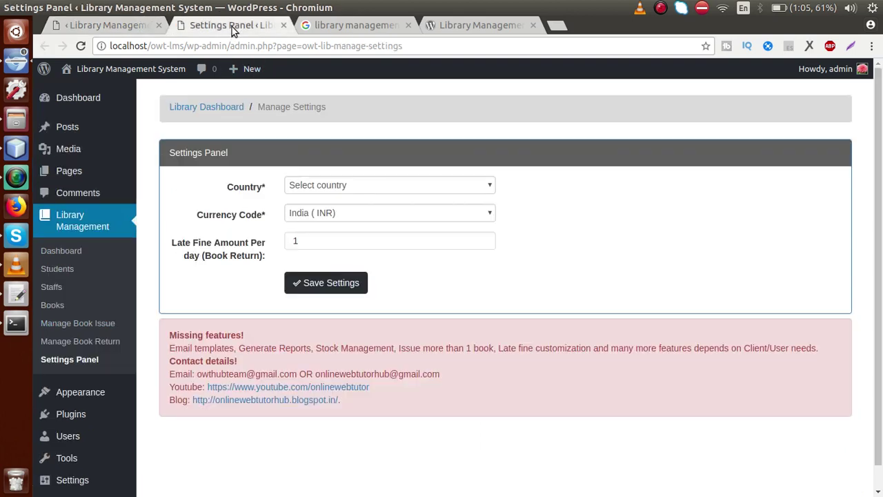
{"action": "left_click", "coordinate": [361, 190]}
{"action": "left_click", "coordinate": [363, 190]}
{"action": "left_click", "coordinate": [355, 215]}
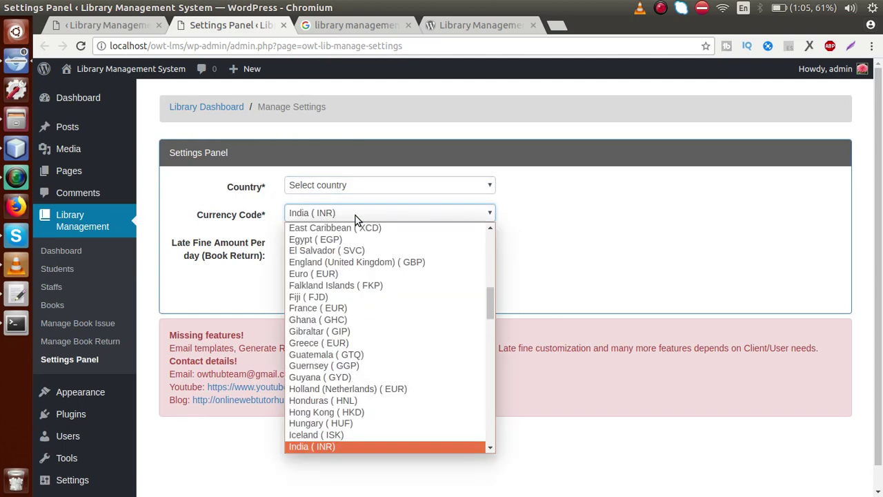
{"action": "left_click", "coordinate": [604, 261]}
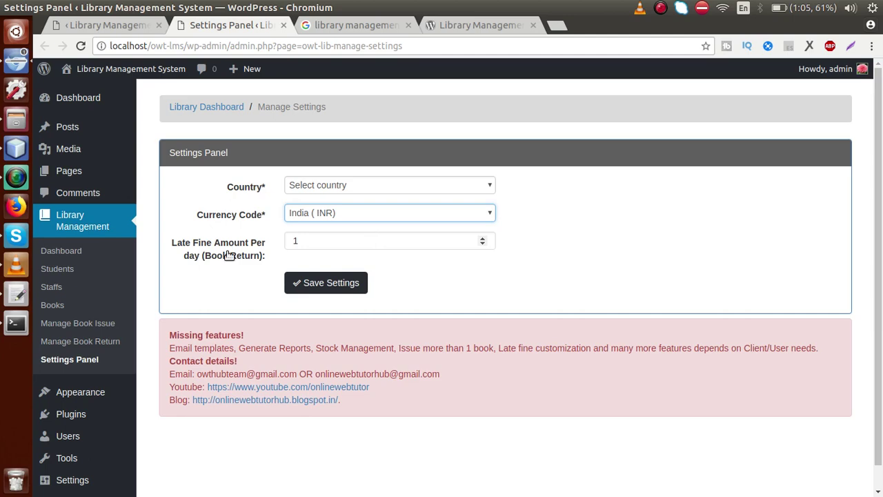
{"action": "left_click", "coordinate": [136, 29]}
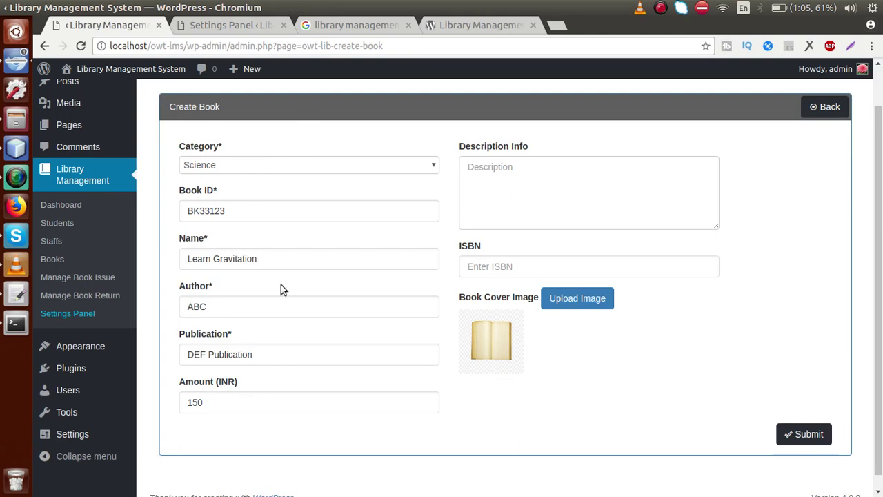
- Write a dummy description for the Learn Gravitation book
{"action": "left_click", "coordinate": [227, 399]}
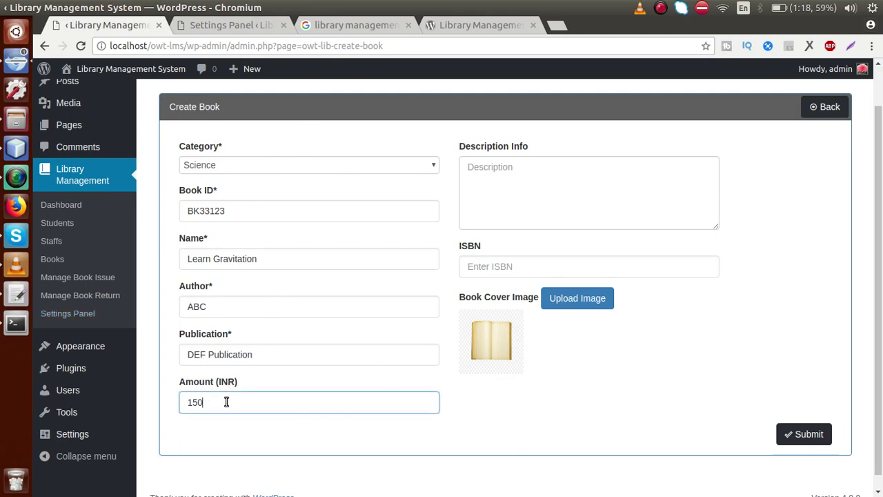
{"action": "left_click", "coordinate": [537, 192]}
{"action": "type", "text": "this isi"}
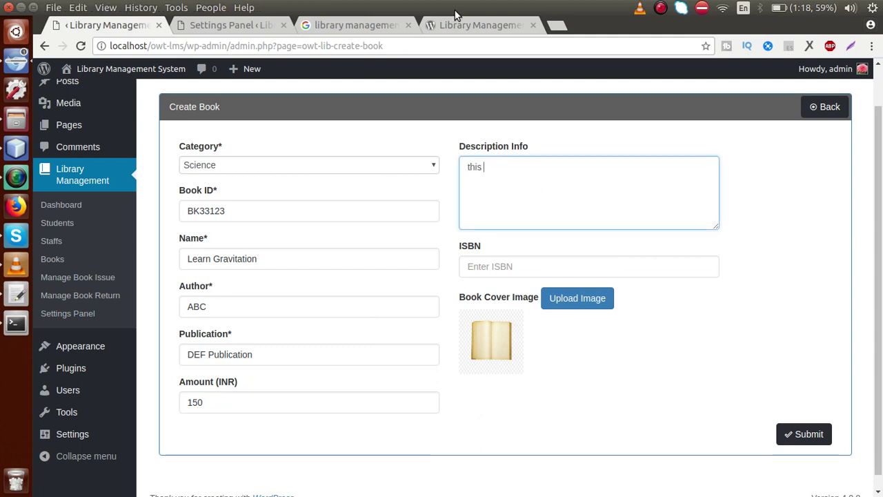
{"action": "key", "text": "BackSpace"}
{"action": "type", "text": "some dumy"}
{"action": "key", "text": "BackSpace"}
{"action": "key", "text": "BackSpace"}
{"action": "type", "text": "my information"}
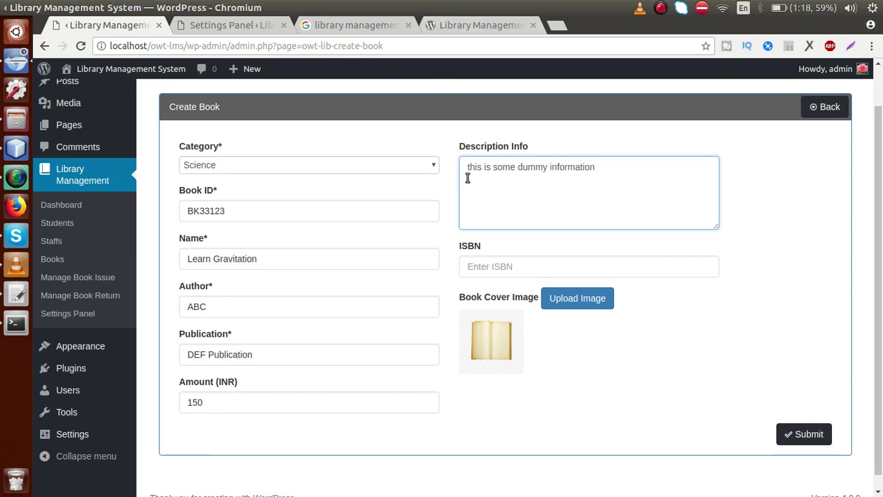
- Enter ISBN TWST7454, attach a cover image, save the book and return to the Book List
{"action": "left_click", "coordinate": [492, 267]}
{"action": "type", "text": "T"}
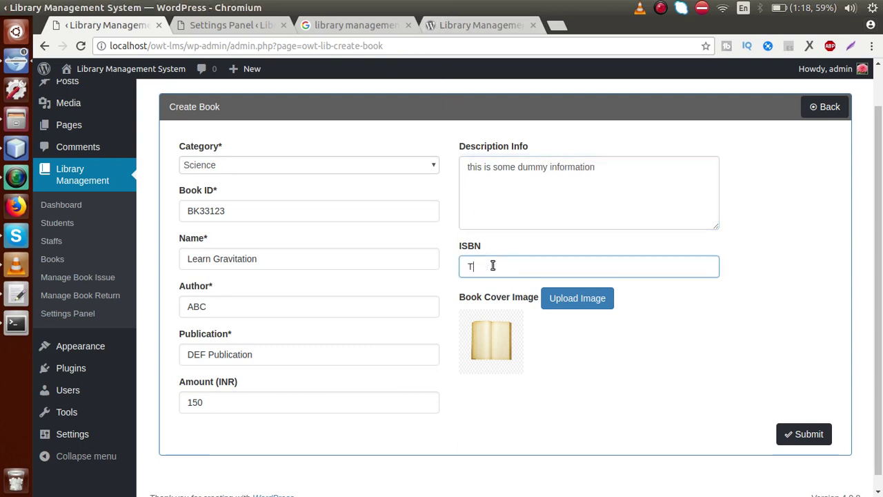
{"action": "type", "text": "WS77454"}
{"action": "left_click", "coordinate": [556, 298]}
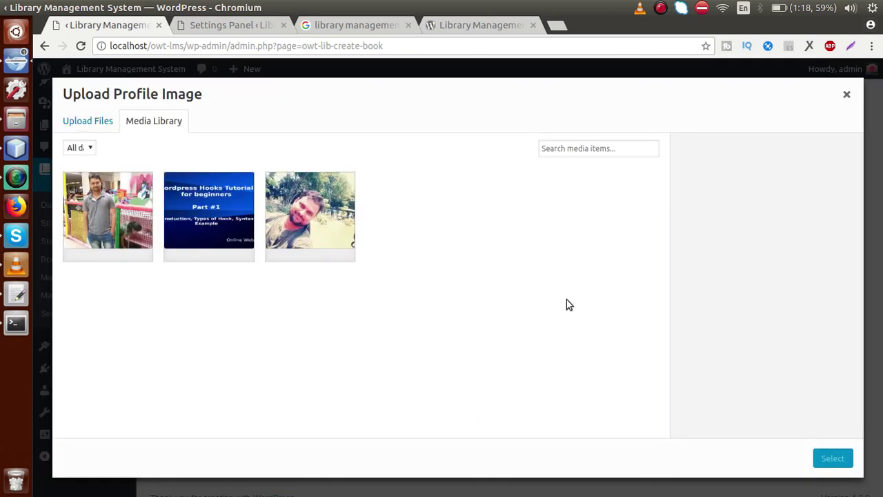
{"action": "left_click", "coordinate": [207, 215]}
{"action": "left_click", "coordinate": [828, 459]}
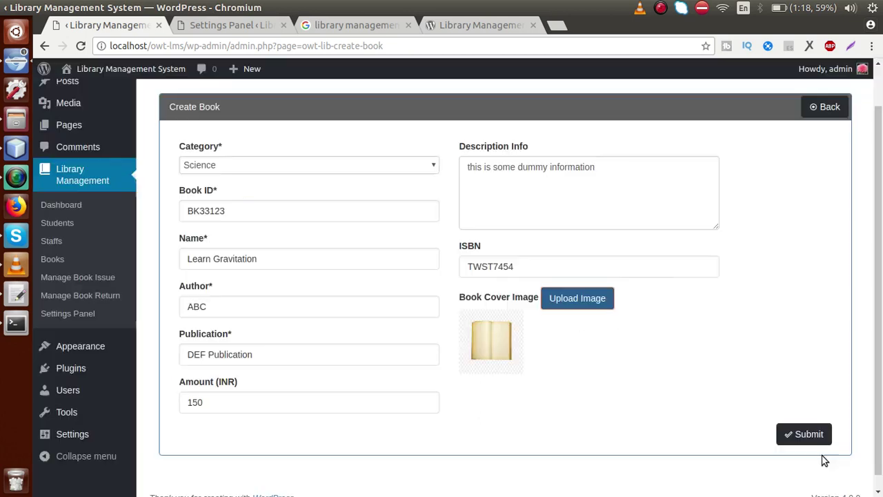
{"action": "left_click", "coordinate": [799, 433]}
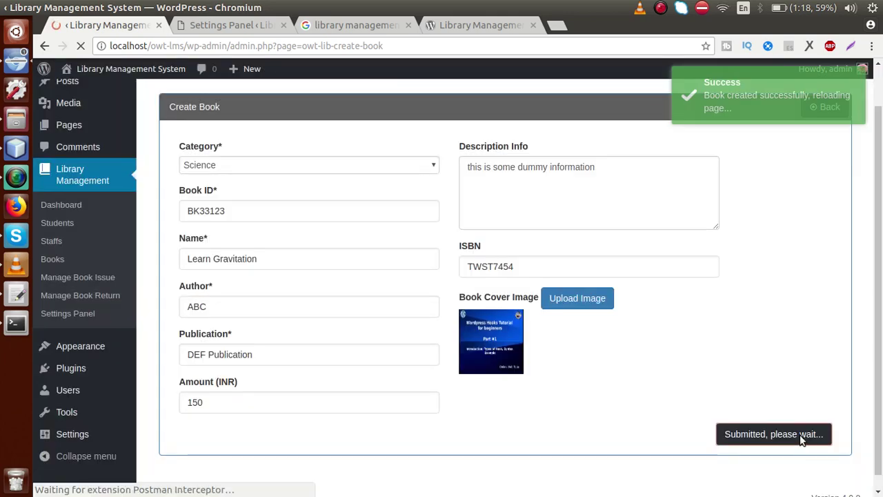
{"action": "scroll", "coordinate": [863, 276], "scroll_direction": "up", "scroll_amount": 1}
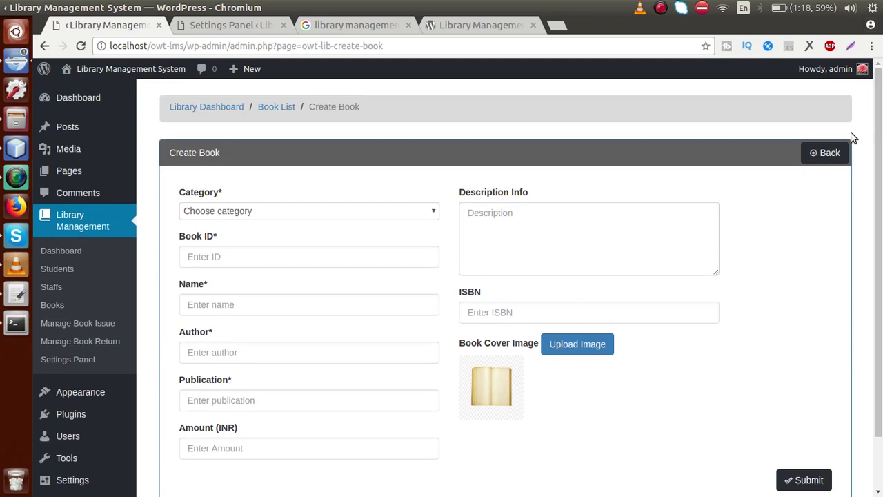
{"action": "left_click", "coordinate": [827, 153]}
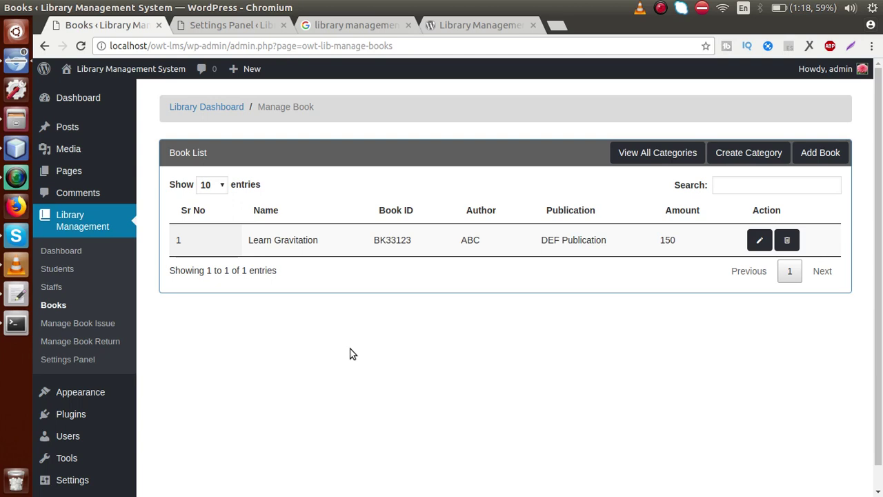
- Start a new book issue for the Science book Learn Gravitation for 8 days
{"action": "left_click", "coordinate": [88, 326]}
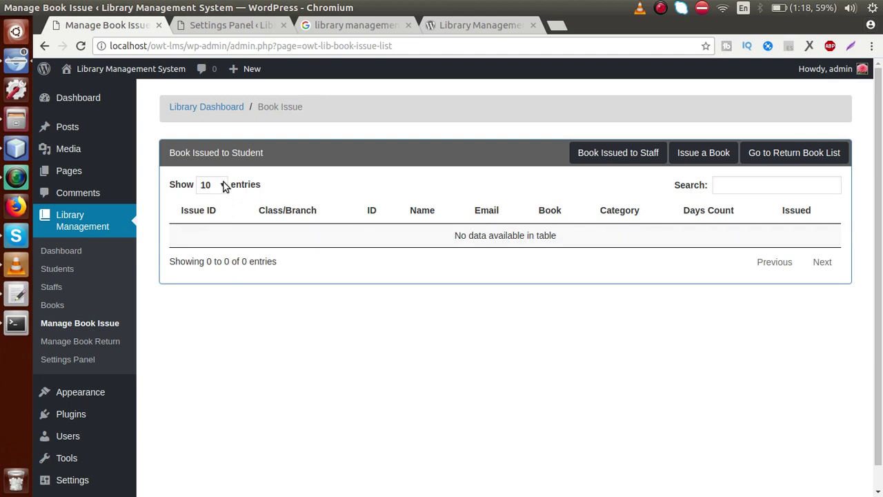
{"action": "left_click", "coordinate": [612, 158]}
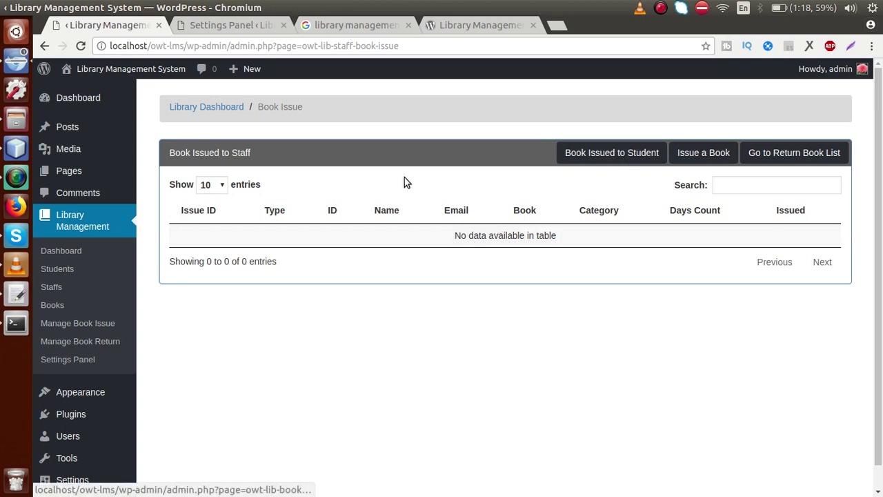
{"action": "left_click", "coordinate": [688, 159]}
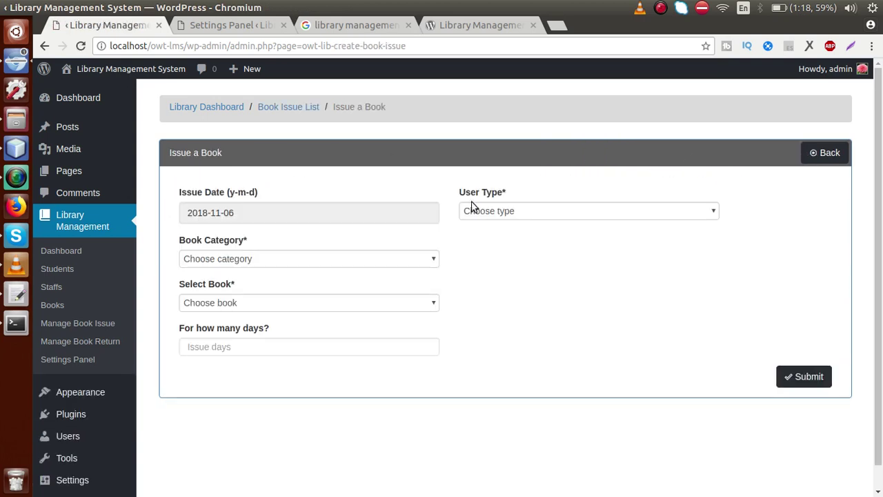
{"action": "left_click_drag", "start_coordinate": [254, 215], "coordinate": [180, 216]}
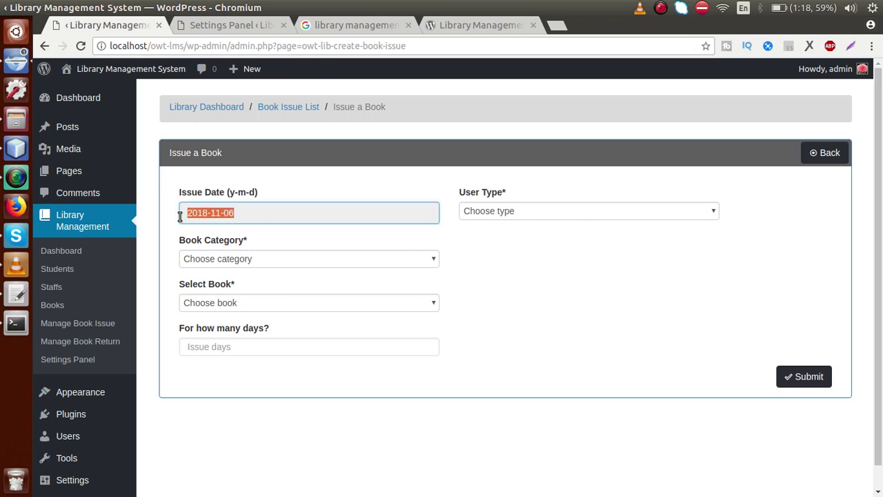
{"action": "left_click", "coordinate": [294, 214]}
{"action": "left_click", "coordinate": [285, 260]}
{"action": "left_click", "coordinate": [283, 285]}
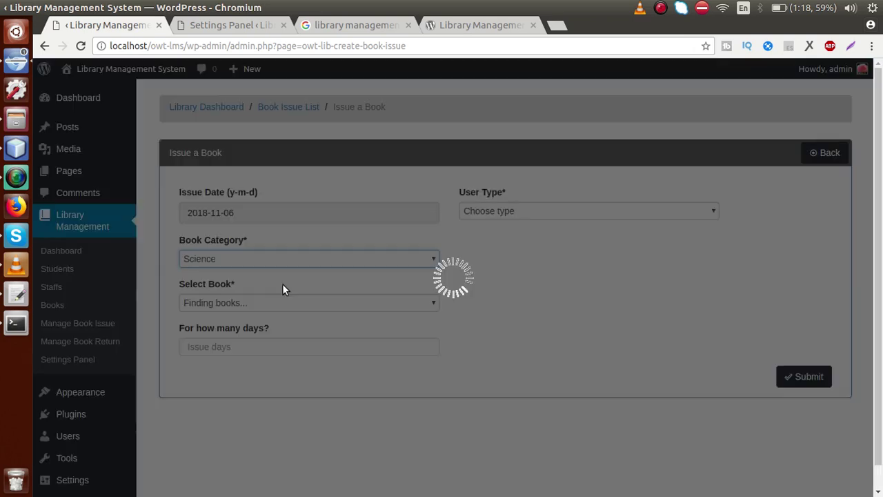
{"action": "left_click", "coordinate": [279, 302]}
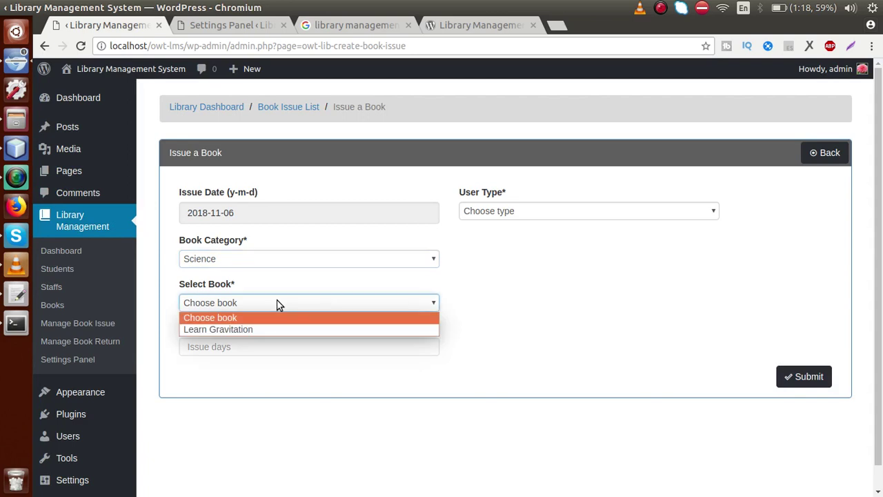
{"action": "left_click", "coordinate": [273, 330]}
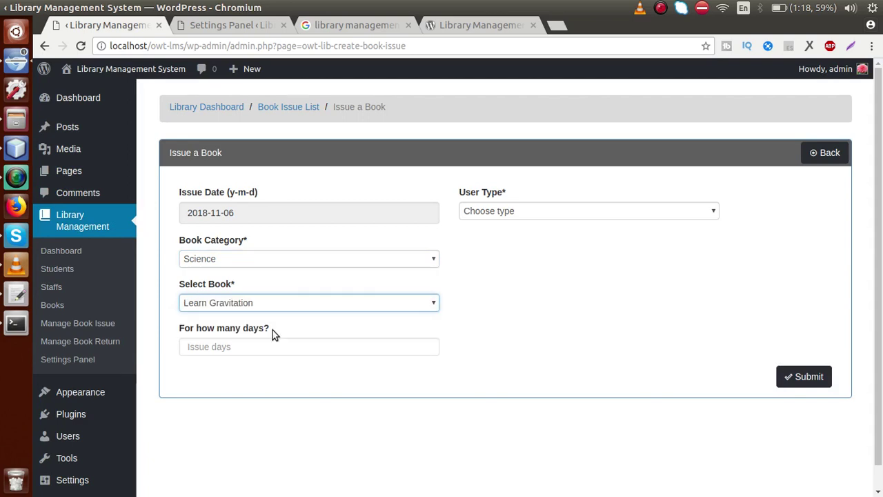
{"action": "left_click", "coordinate": [269, 345]}
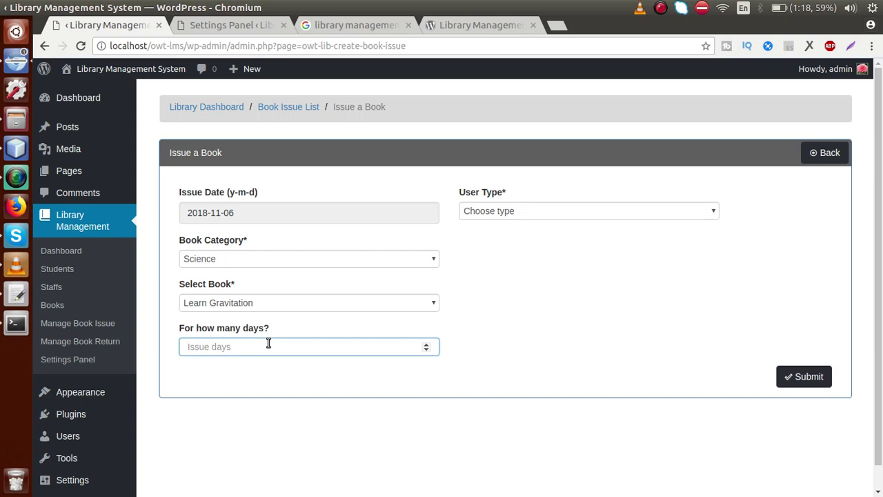
{"action": "type", "text": "8"}
{"action": "left_click", "coordinate": [683, 304]}
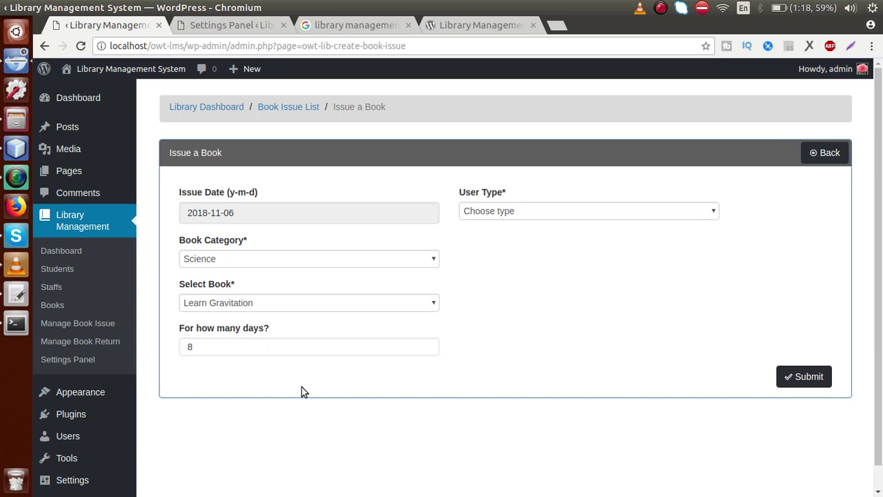
{"action": "left_click", "coordinate": [221, 340]}
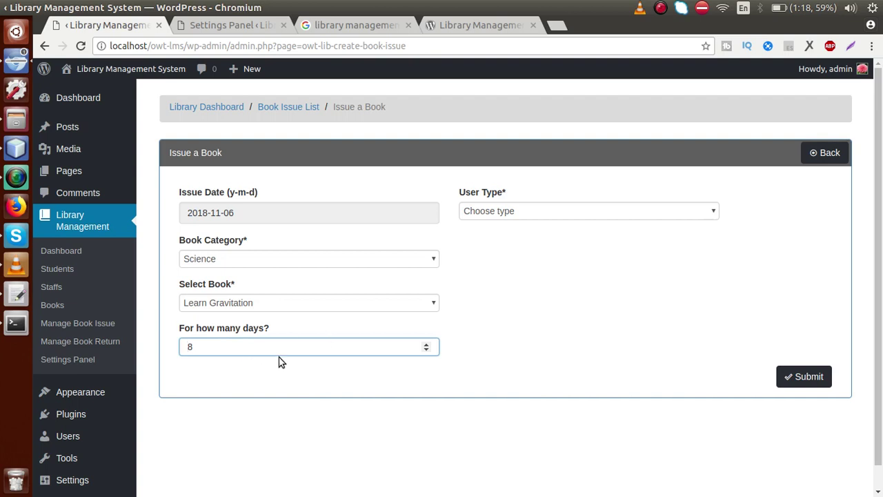
- Set the borrower to a Computer Science student, submit the issue and view the Book Issue list
{"action": "left_click", "coordinate": [520, 209]}
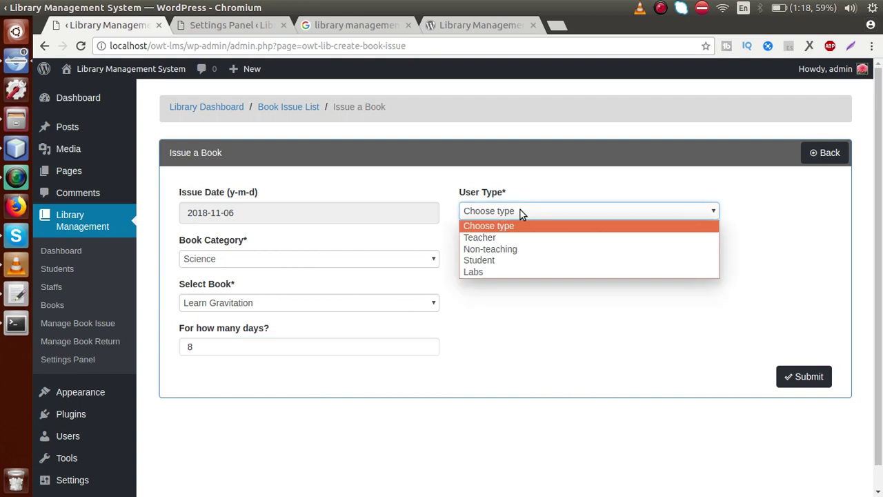
{"action": "left_click", "coordinate": [381, 349]}
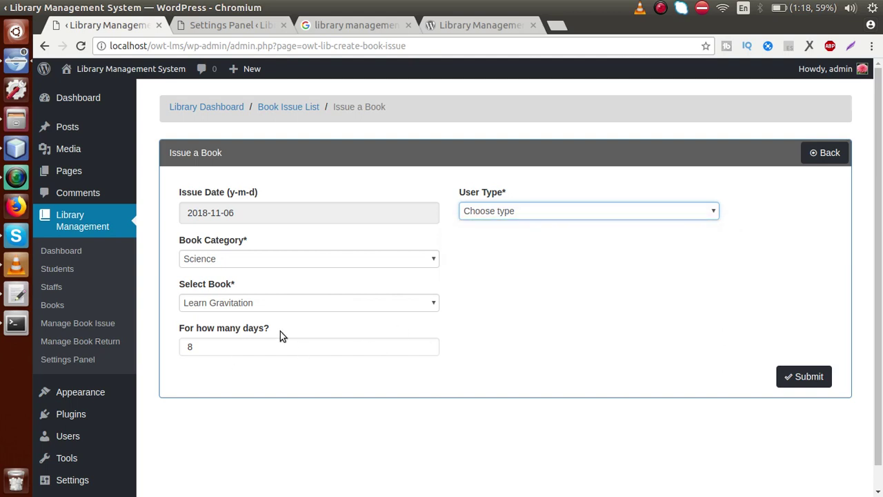
{"action": "left_click", "coordinate": [483, 216]}
{"action": "left_click", "coordinate": [518, 189]}
{"action": "left_click", "coordinate": [505, 211]}
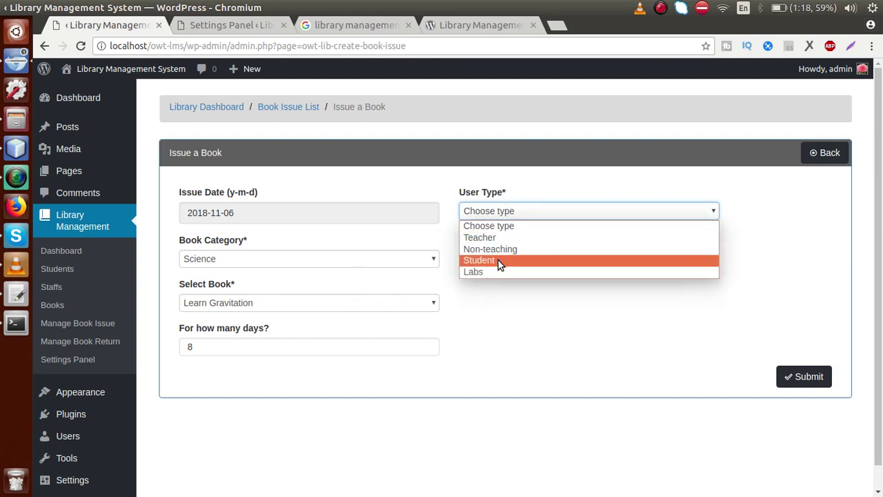
{"action": "left_click", "coordinate": [498, 260]}
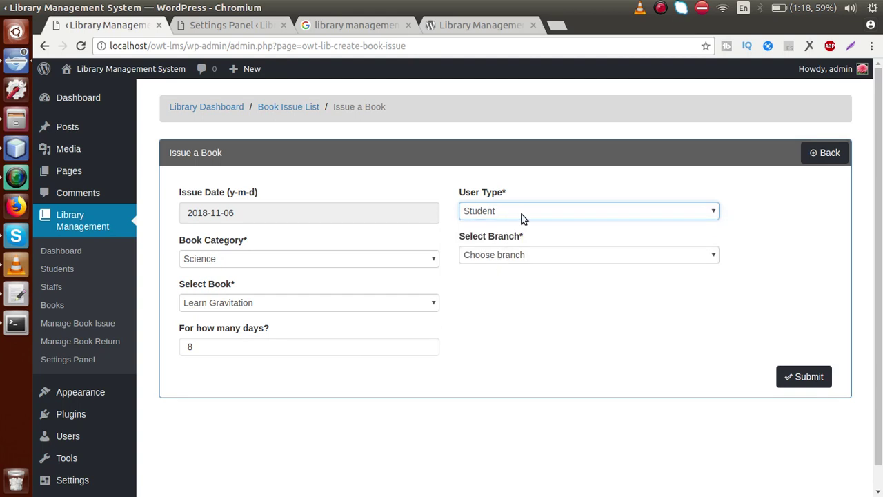
{"action": "left_click", "coordinate": [525, 255]}
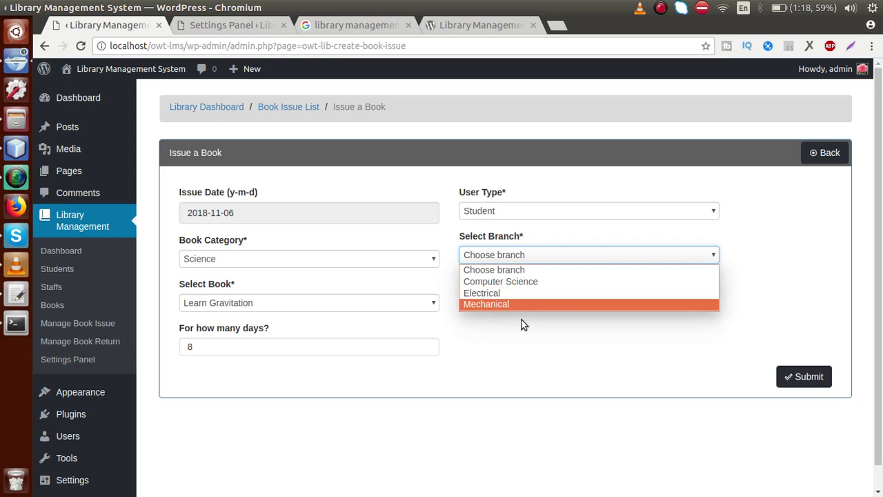
{"action": "left_click", "coordinate": [524, 282]}
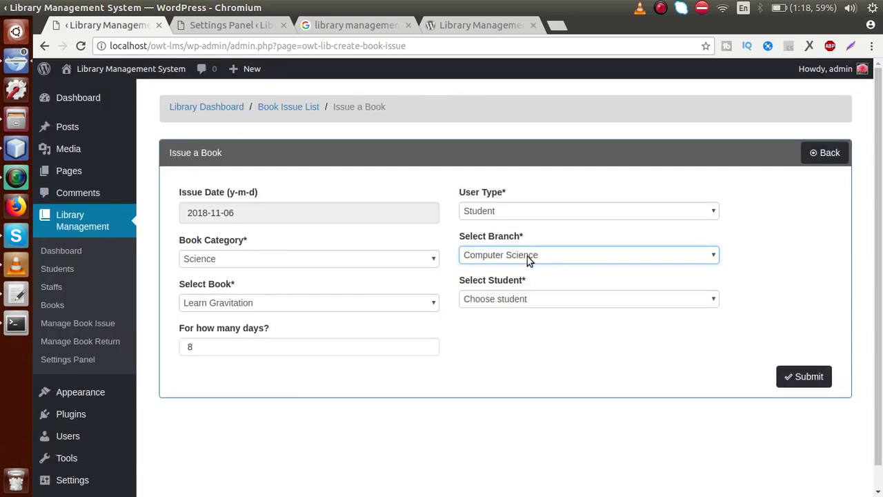
{"action": "left_click", "coordinate": [510, 303]}
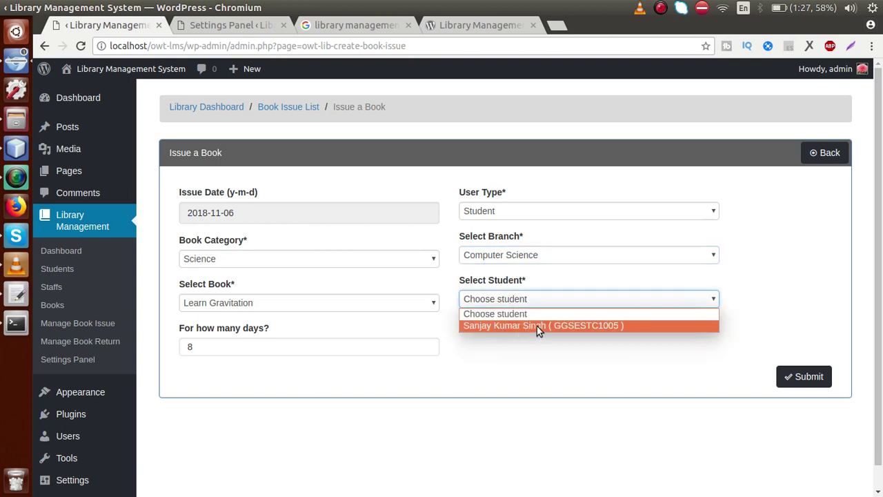
{"action": "left_click", "coordinate": [590, 326]}
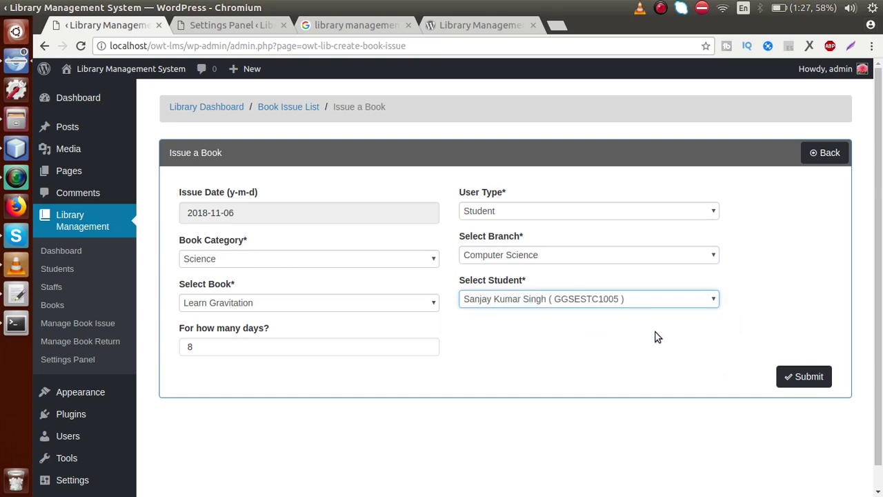
{"action": "left_click", "coordinate": [801, 379]}
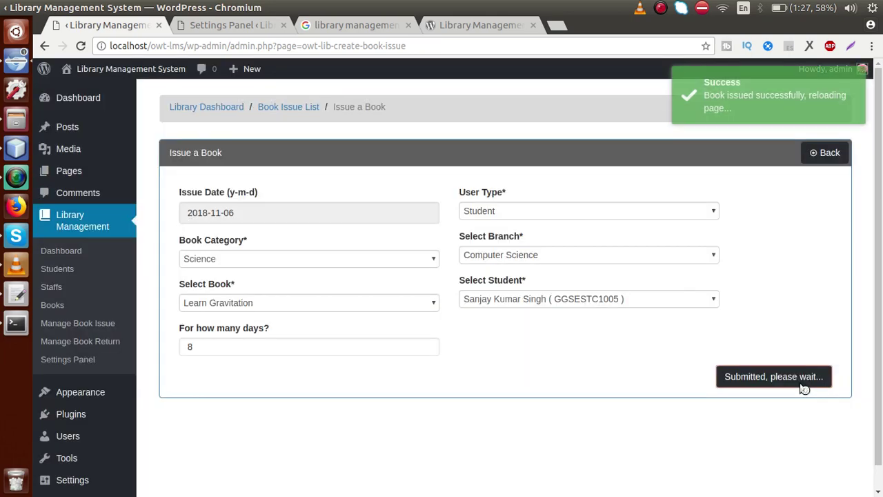
{"action": "left_click", "coordinate": [289, 108]}
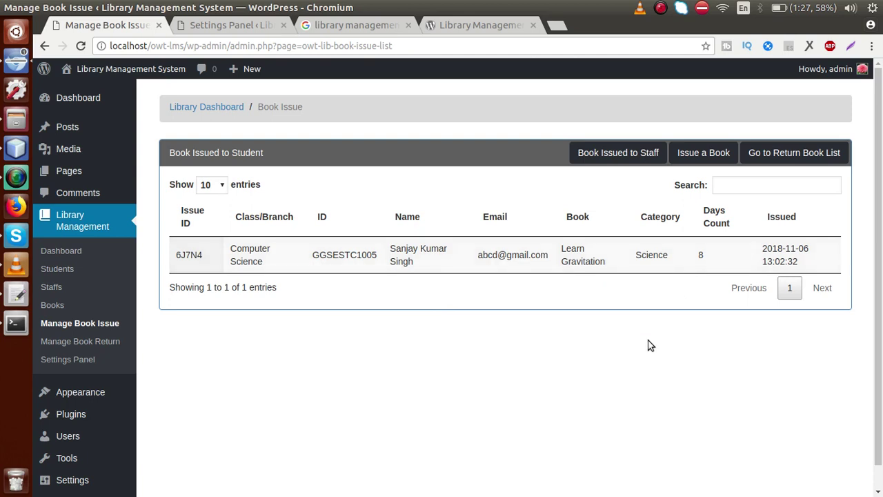
- Start a new book return and select the Computer Science student as the returner
{"action": "left_click", "coordinate": [780, 152]}
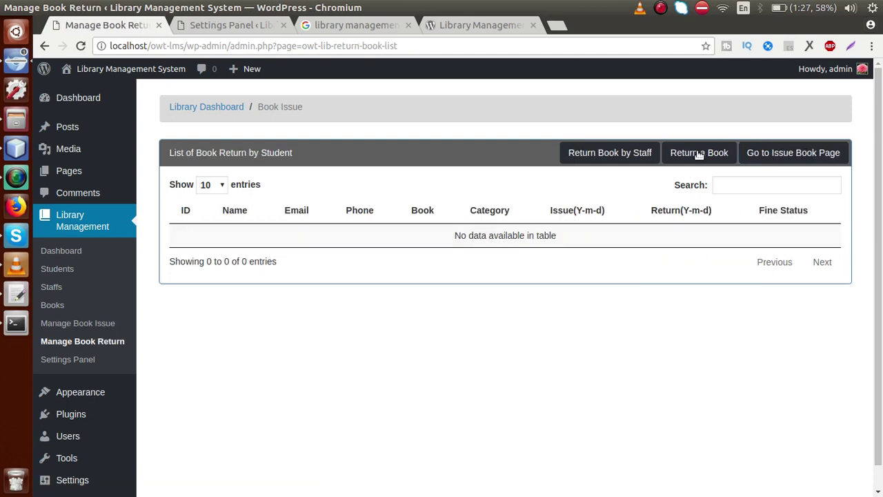
{"action": "left_click", "coordinate": [699, 153]}
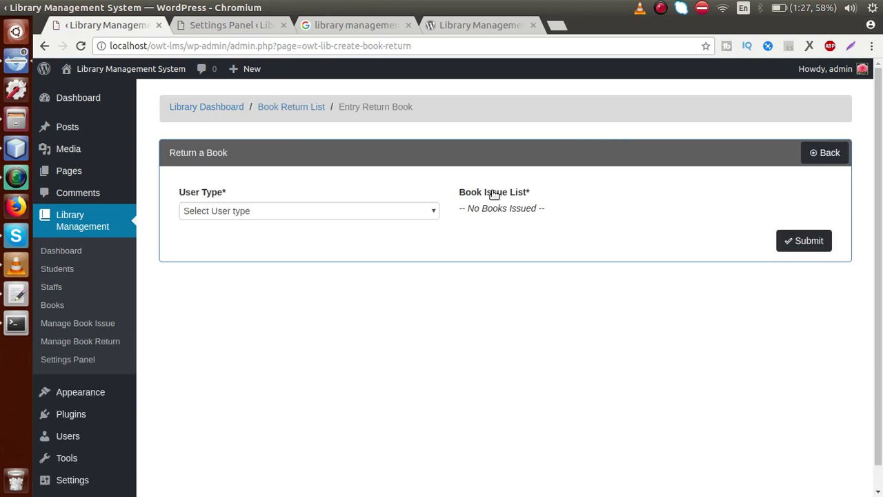
{"action": "left_click", "coordinate": [302, 214]}
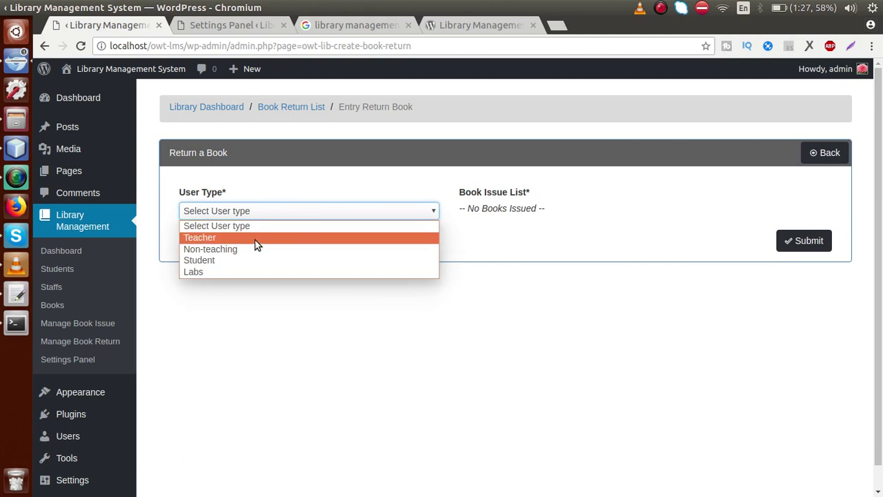
{"action": "left_click", "coordinate": [250, 261]}
{"action": "left_click", "coordinate": [231, 259]}
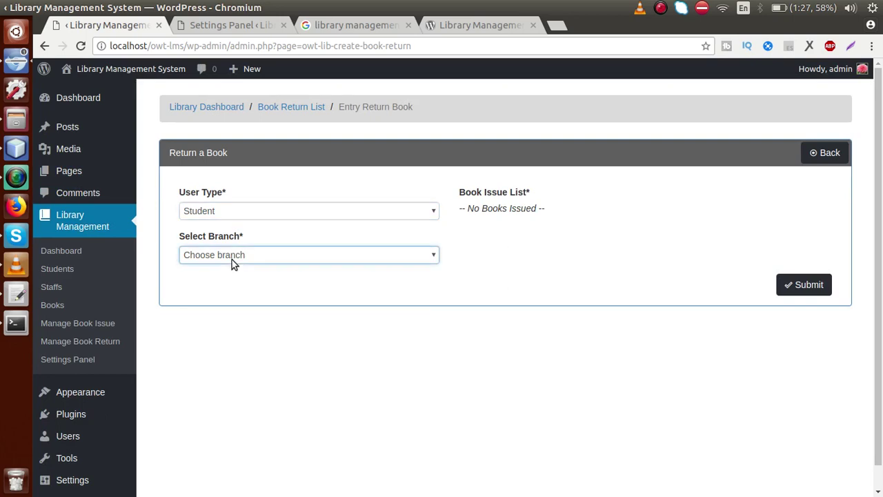
{"action": "left_click", "coordinate": [241, 261]}
{"action": "left_click", "coordinate": [240, 282]}
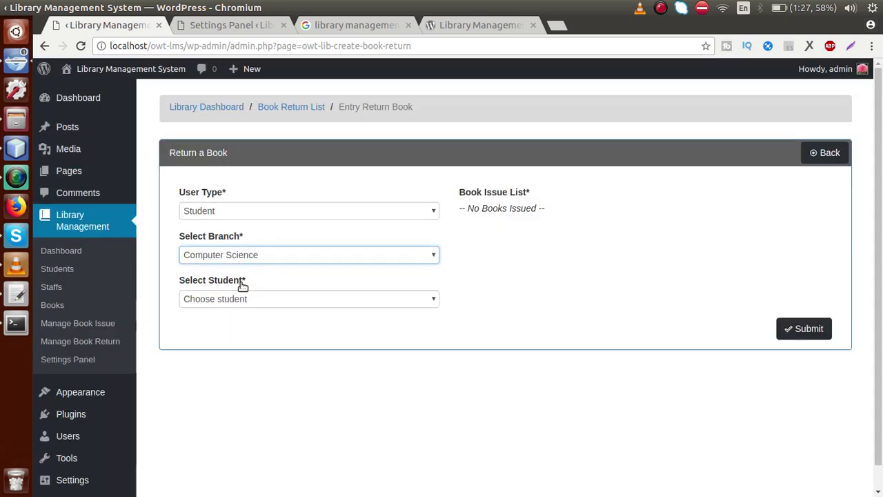
{"action": "left_click", "coordinate": [241, 298]}
{"action": "left_click", "coordinate": [239, 323]}
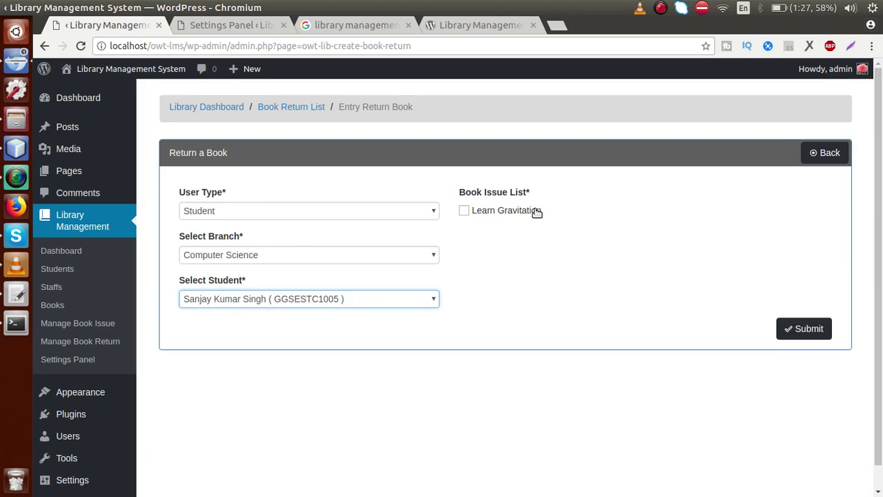
- Mark Learn Gravitation as returned, submit, and check the Book Return List
{"action": "left_click", "coordinate": [464, 210]}
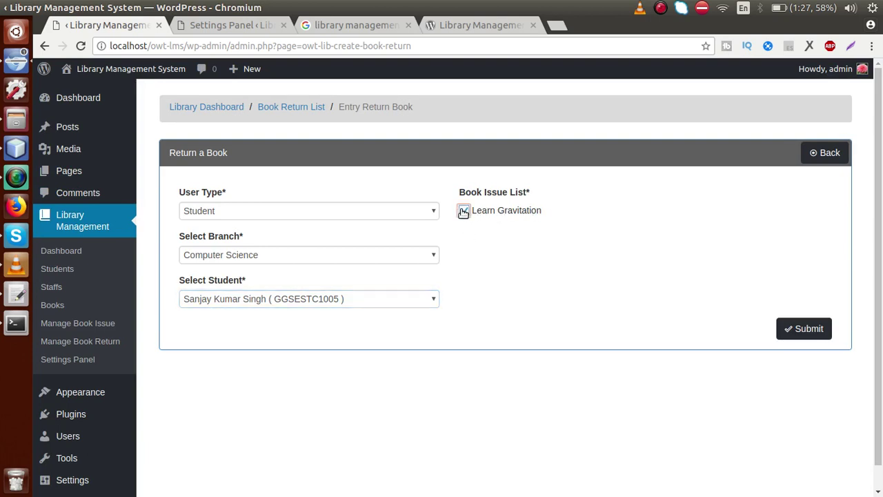
{"action": "left_click", "coordinate": [790, 328]}
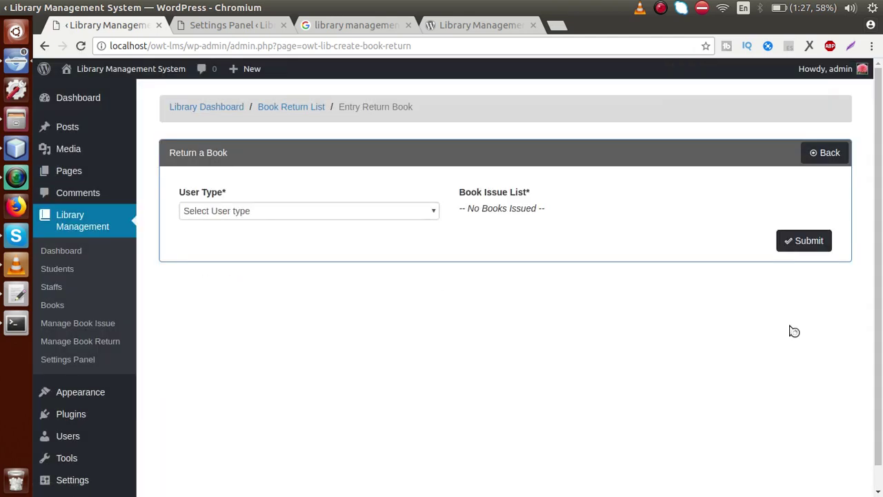
{"action": "left_click", "coordinate": [296, 108]}
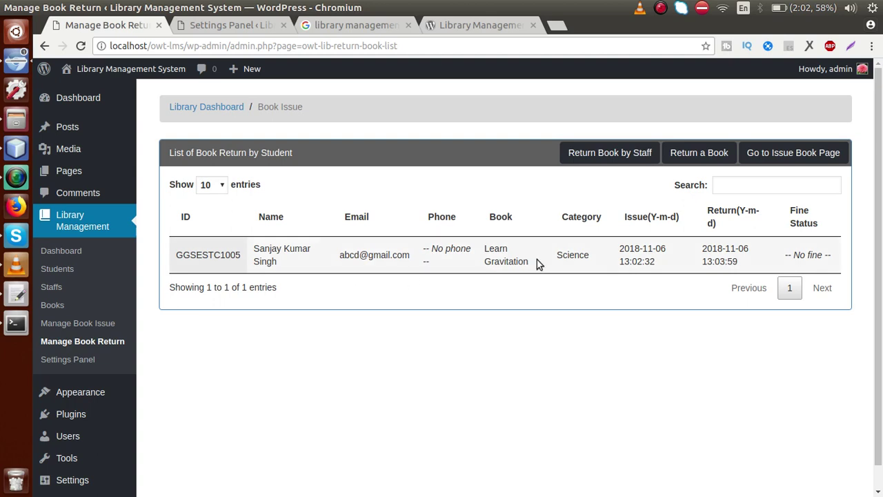
- Start a new book issue for the Science book Learn Gravitation for 5 days
{"action": "left_click", "coordinate": [77, 330]}
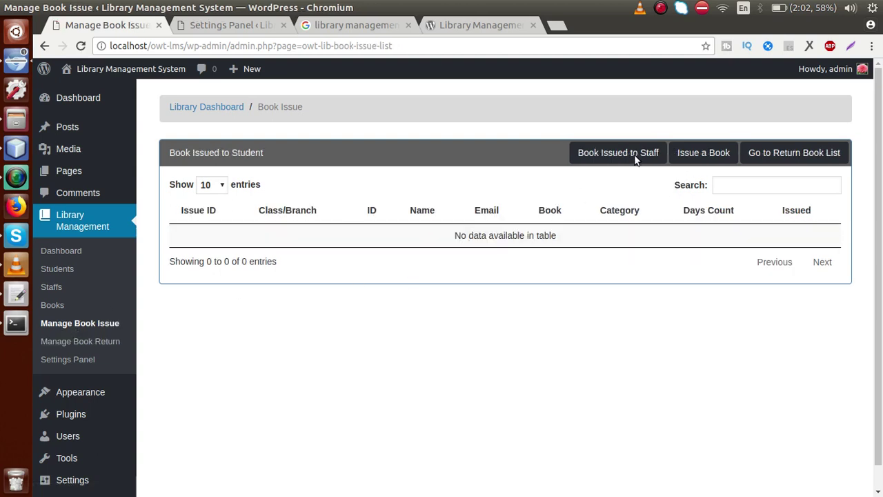
{"action": "left_click", "coordinate": [704, 152]}
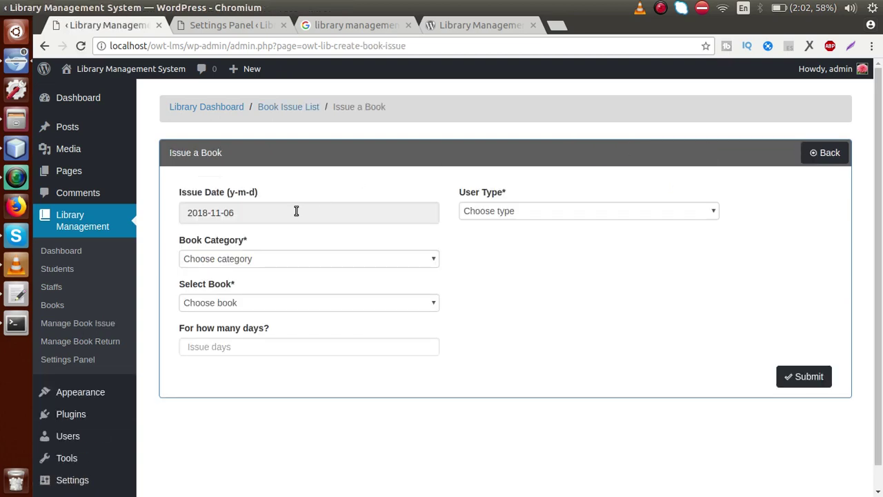
{"action": "left_click", "coordinate": [262, 259]}
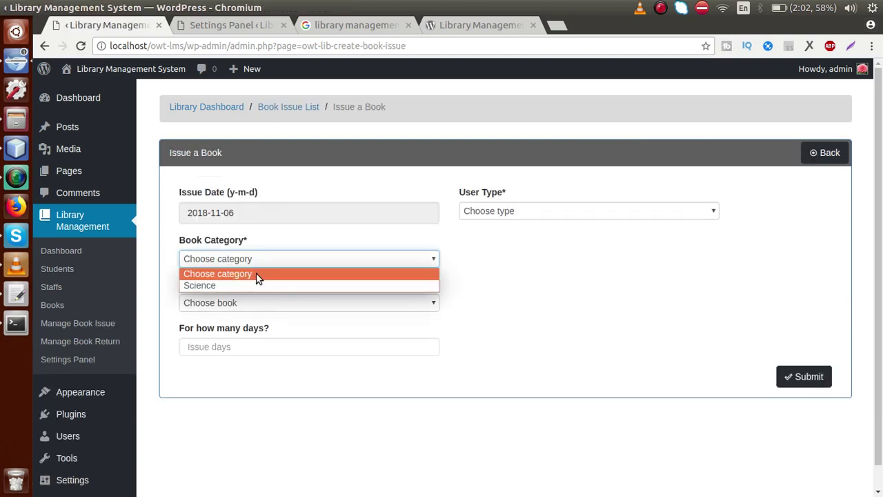
{"action": "left_click", "coordinate": [255, 285]}
{"action": "left_click", "coordinate": [255, 302]}
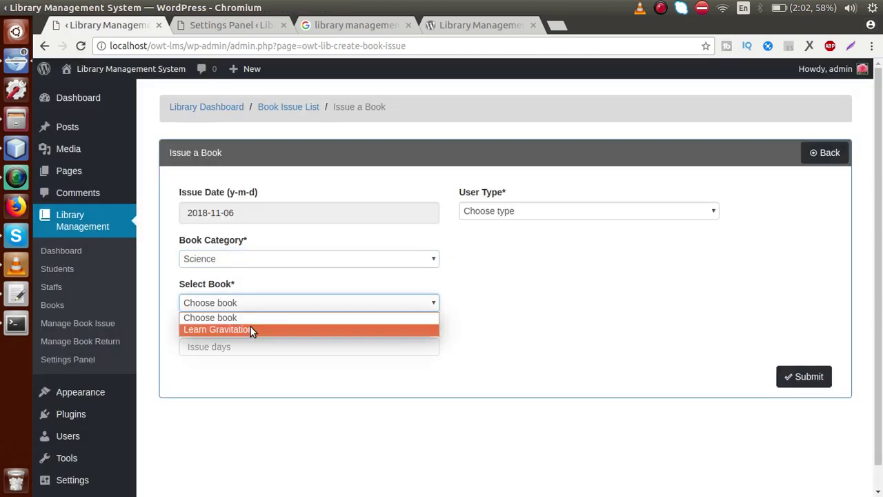
{"action": "left_click", "coordinate": [251, 328]}
{"action": "left_click", "coordinate": [251, 347]}
{"action": "type", "text": "5"}
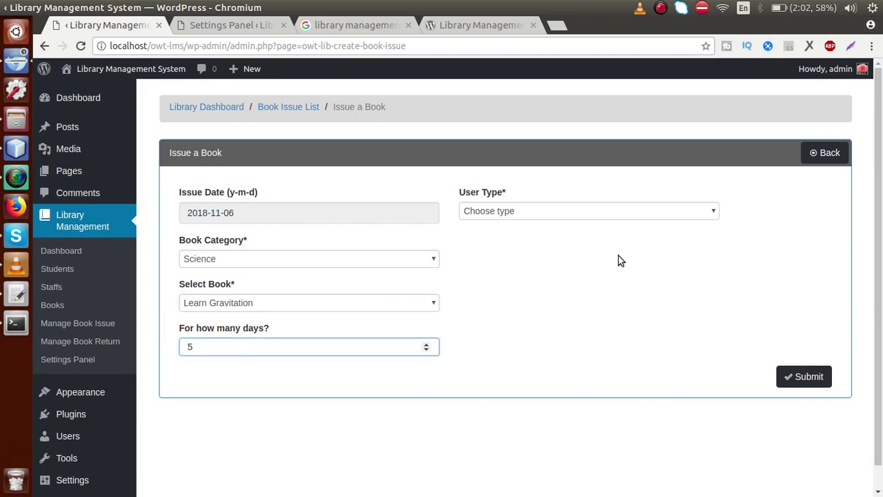
- Issue the book to the Teacher staff member and view the Book Issued to Staff list
{"action": "left_click", "coordinate": [577, 217]}
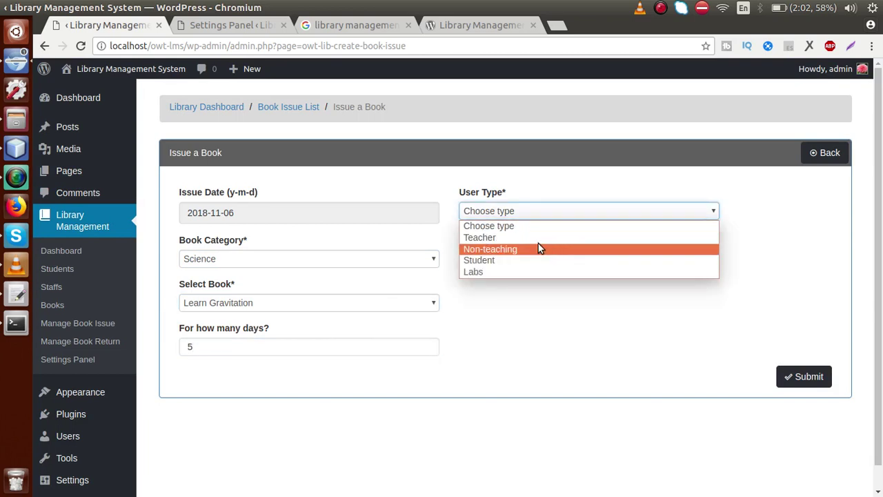
{"action": "left_click", "coordinate": [537, 237]}
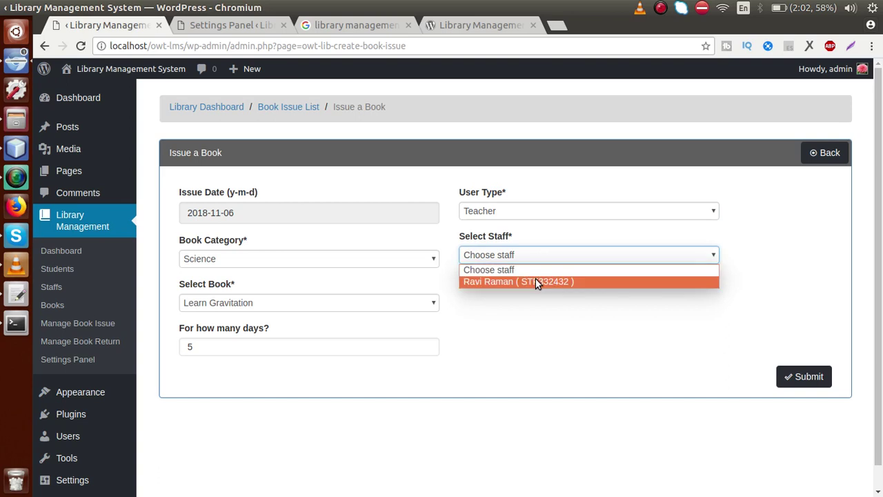
{"action": "left_click", "coordinate": [535, 280]}
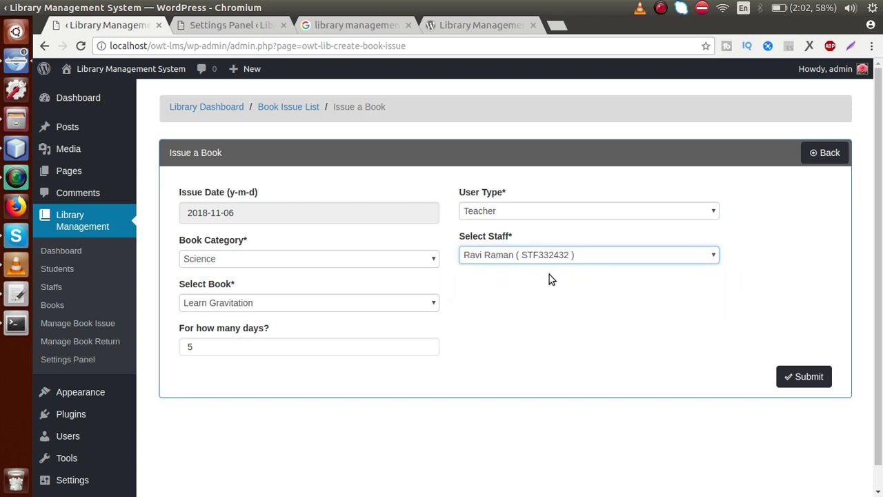
{"action": "left_click", "coordinate": [800, 374]}
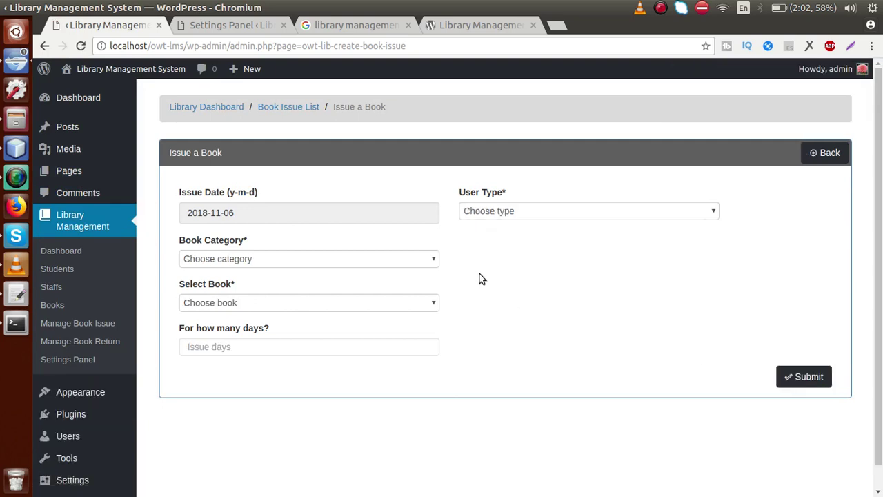
{"action": "left_click", "coordinate": [286, 107]}
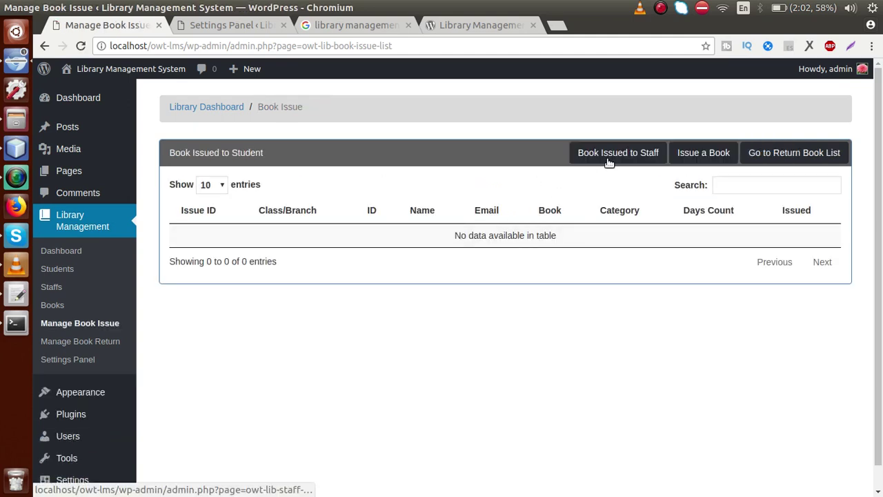
{"action": "left_click", "coordinate": [609, 163]}
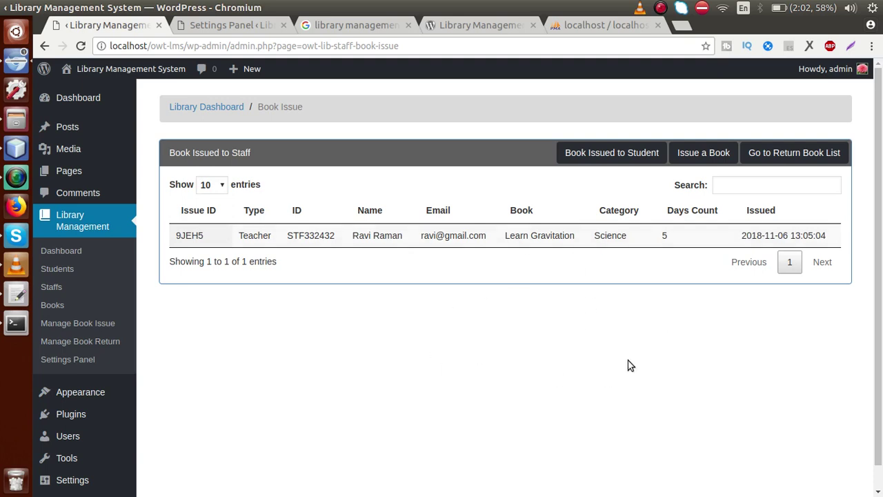
- Reload the staff issue list so Learn Gravitation shows an issue date of 2018-10-25
{"action": "key", "text": "F5"}
{"action": "left_click_drag", "start_coordinate": [761, 235], "coordinate": [741, 235]}
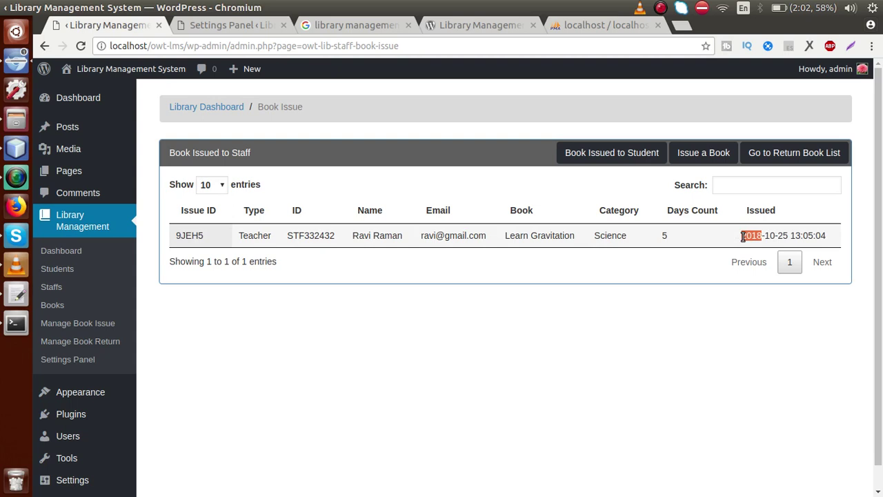
{"action": "left_click", "coordinate": [709, 333]}
{"action": "left_click", "coordinate": [94, 339]}
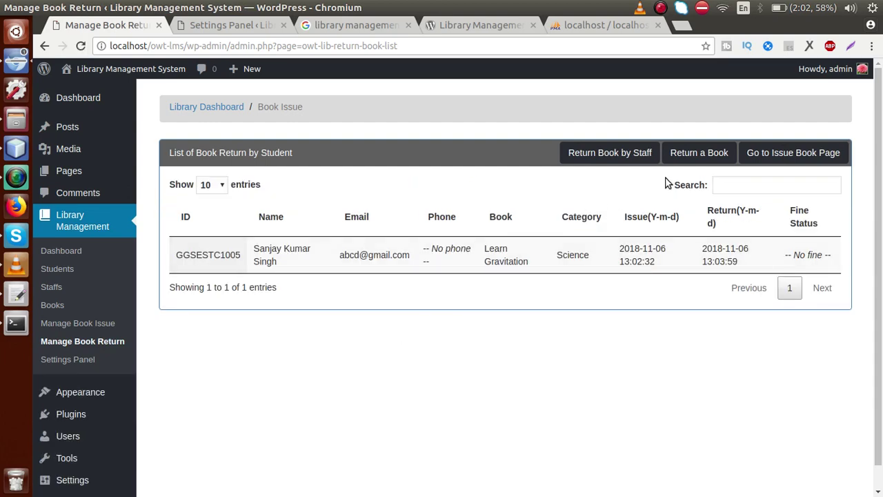
- Record the Teacher staff member's return of Learn Gravitation
{"action": "left_click", "coordinate": [684, 164]}
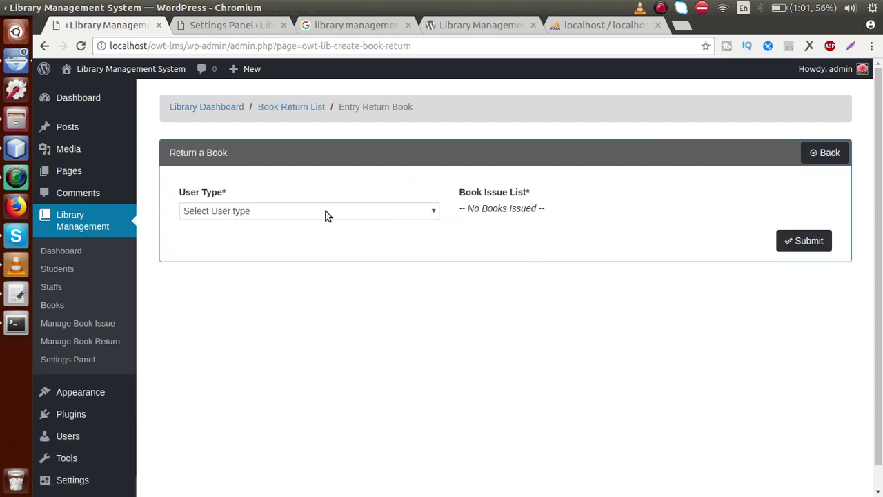
{"action": "left_click", "coordinate": [327, 213]}
{"action": "left_click", "coordinate": [305, 236]}
{"action": "left_click", "coordinate": [279, 255]}
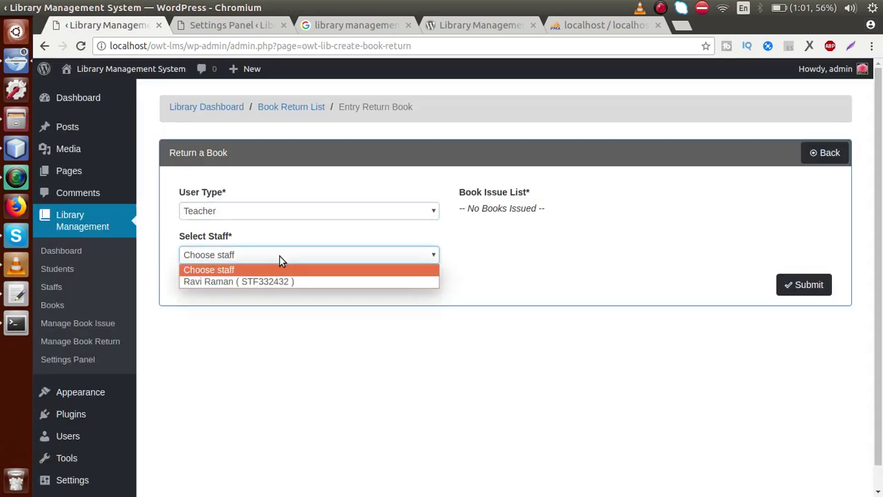
{"action": "left_click", "coordinate": [273, 283]}
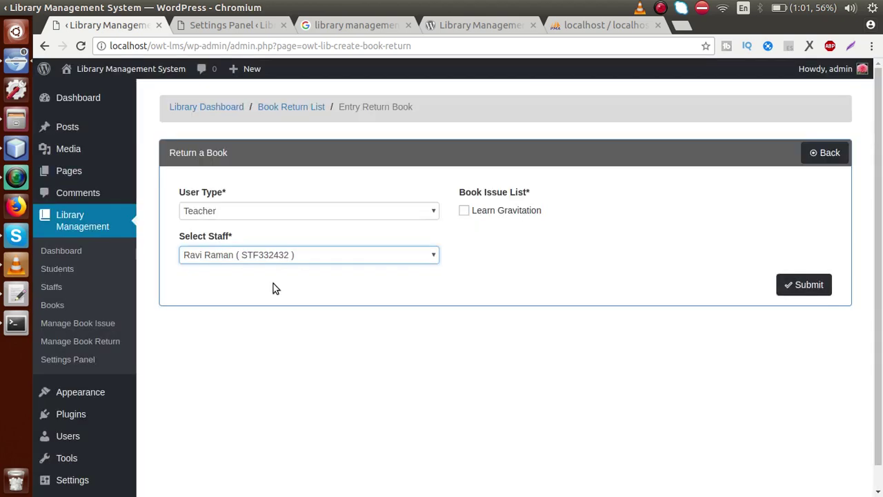
{"action": "left_click", "coordinate": [466, 212]}
{"action": "left_click", "coordinate": [812, 291]}
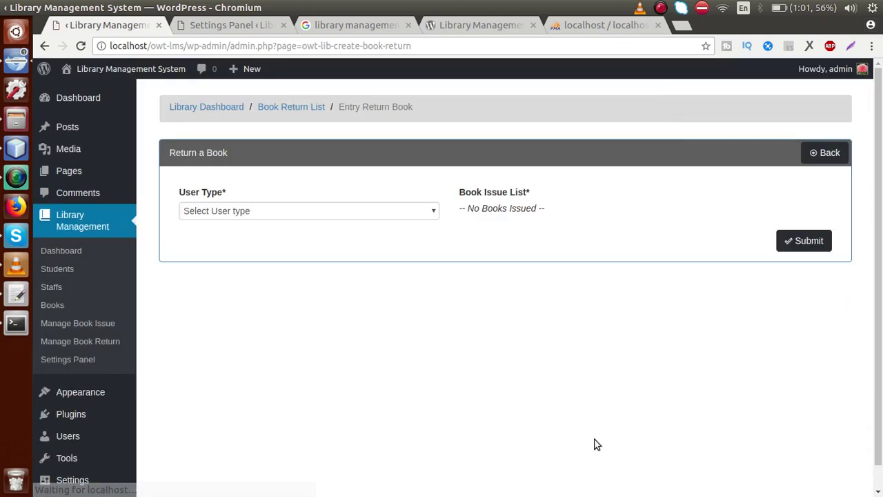
- Show the staff return list and the fine for that return: 7 extra days, 7 INR
{"action": "left_click", "coordinate": [291, 108]}
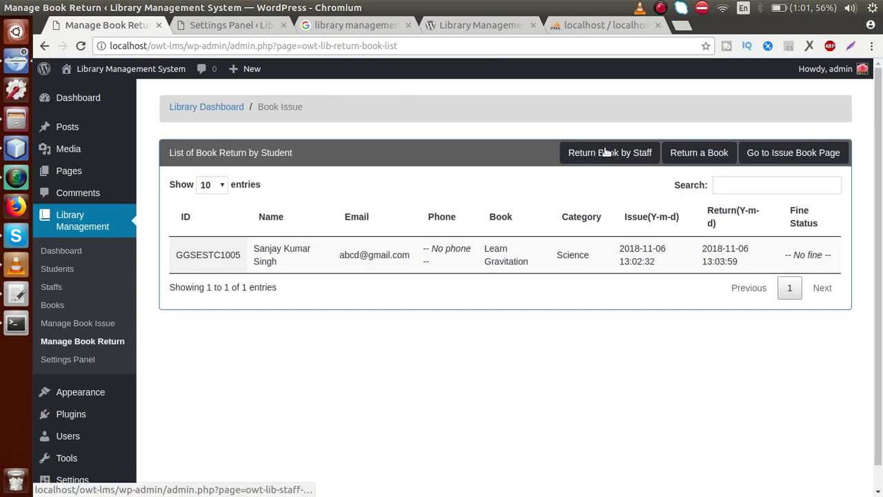
{"action": "left_click", "coordinate": [604, 149]}
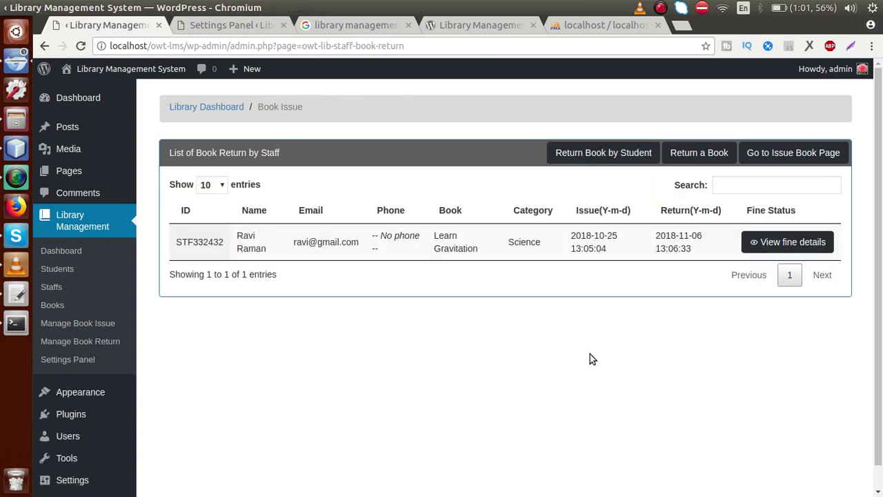
{"action": "left_click", "coordinate": [792, 242]}
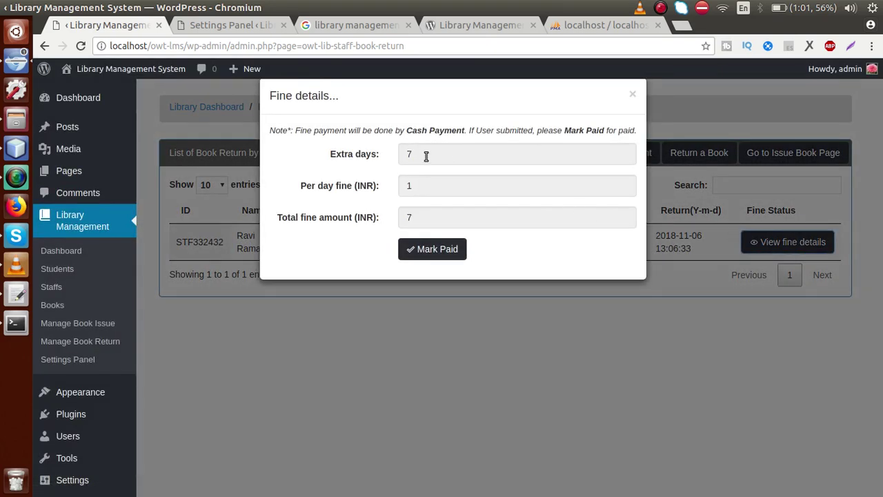
{"action": "left_click", "coordinate": [422, 155]}
{"action": "left_click_drag", "start_coordinate": [421, 153], "coordinate": [404, 153]}
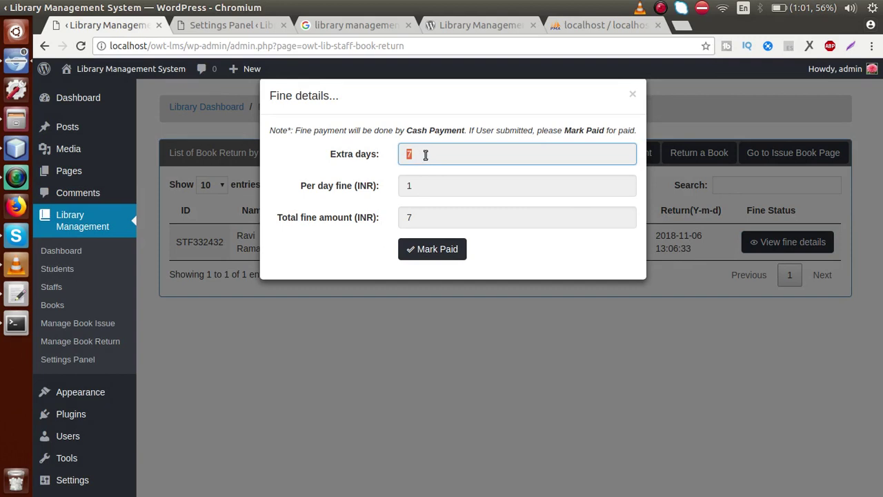
{"action": "left_click", "coordinate": [414, 189]}
{"action": "left_click_drag", "start_coordinate": [417, 186], "coordinate": [406, 186]}
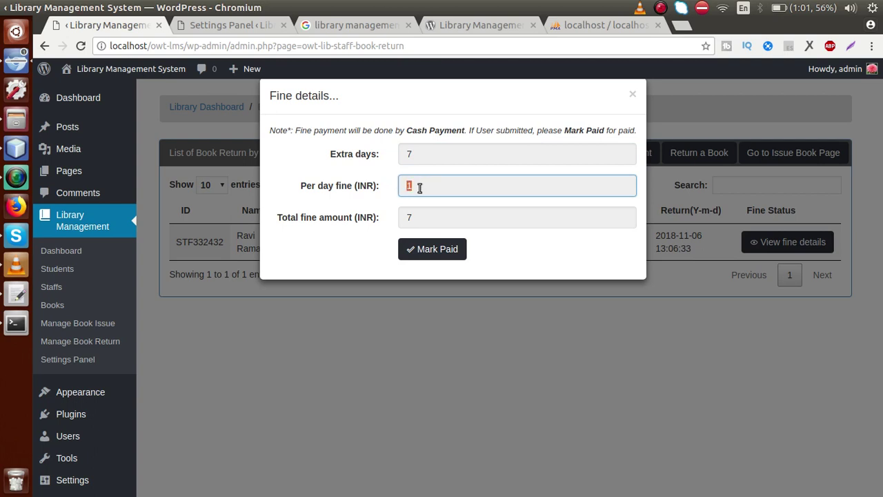
{"action": "left_click", "coordinate": [419, 188]}
{"action": "left_click_drag", "start_coordinate": [420, 218], "coordinate": [399, 215]}
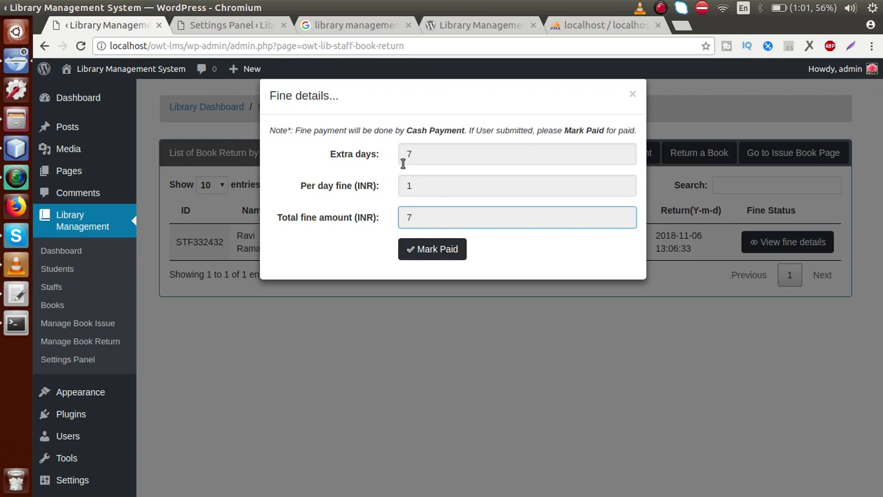
{"action": "left_click", "coordinate": [632, 94]}
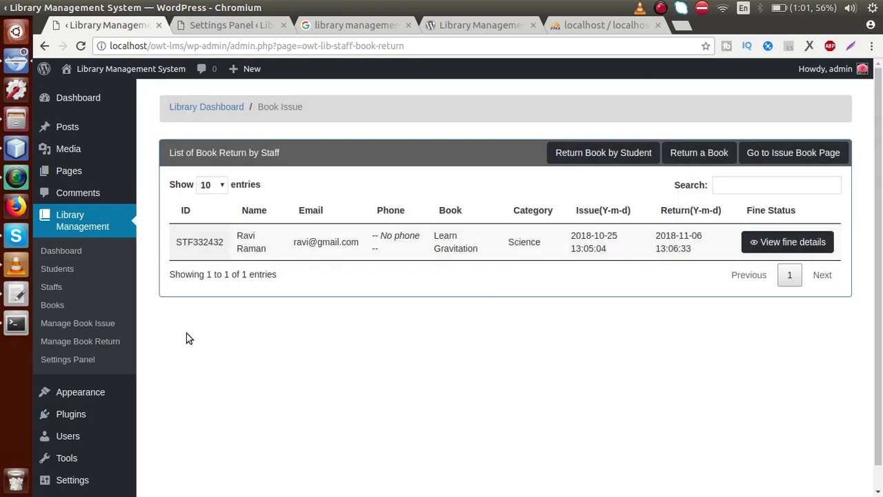
- Start a new issue of the Science book Learn Gravitation for 10 days
{"action": "left_click", "coordinate": [109, 323]}
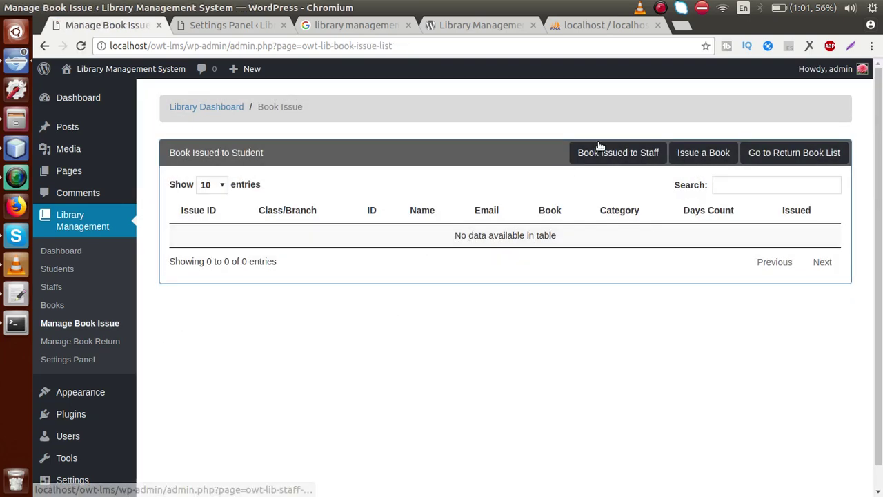
{"action": "left_click", "coordinate": [705, 153]}
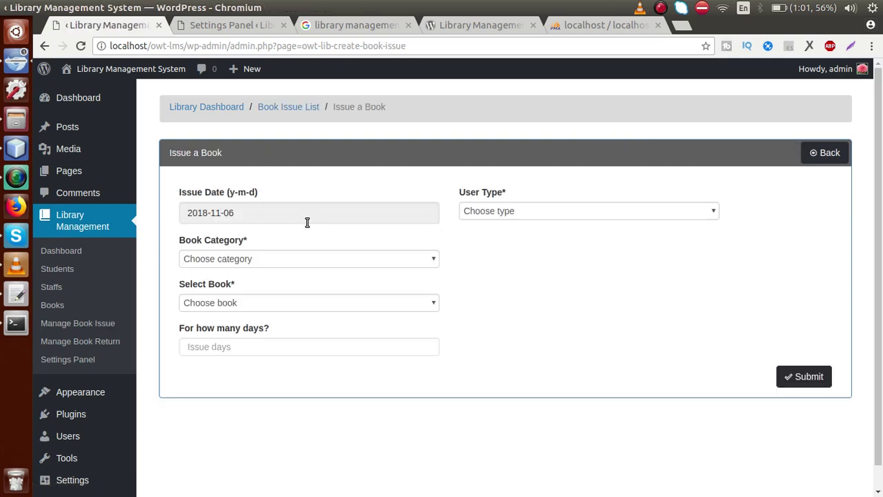
{"action": "left_click", "coordinate": [302, 256]}
{"action": "left_click", "coordinate": [292, 284]}
{"action": "left_click", "coordinate": [289, 305]}
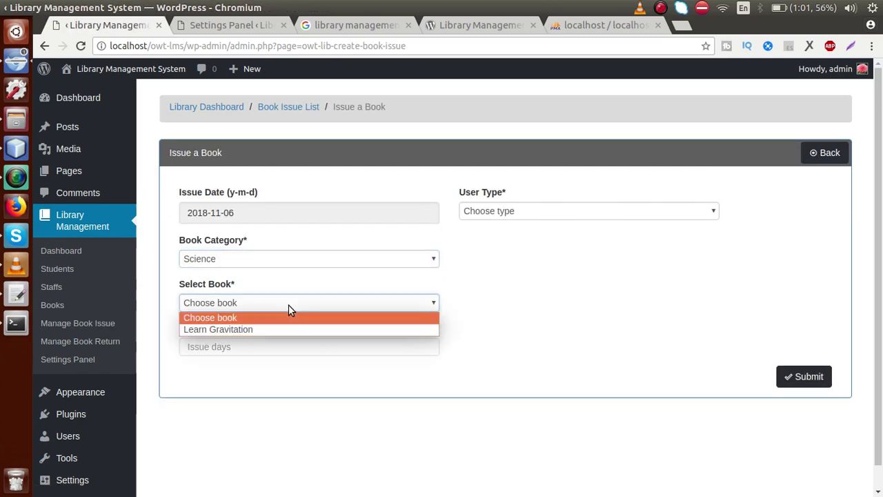
{"action": "left_click", "coordinate": [282, 329]}
{"action": "left_click", "coordinate": [279, 346]}
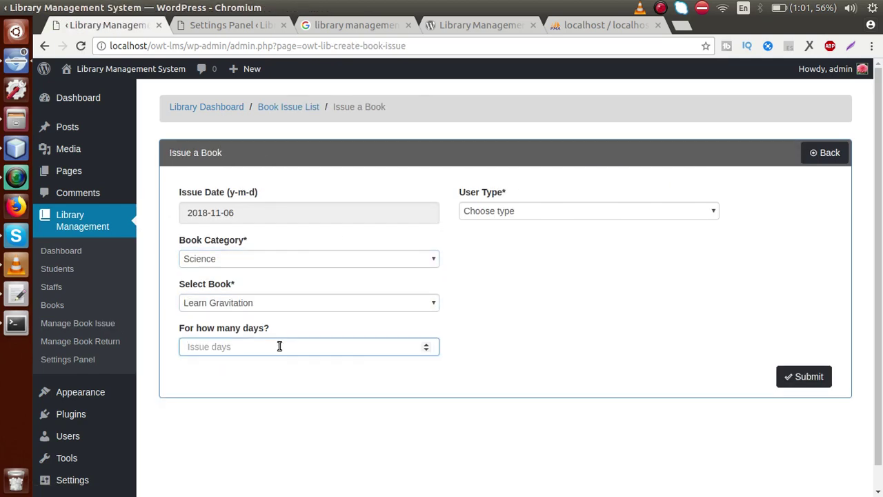
{"action": "type", "text": "10"}
- Issue it to the Teacher staff member; it is refused until the late fine is paid
{"action": "left_click", "coordinate": [517, 210]}
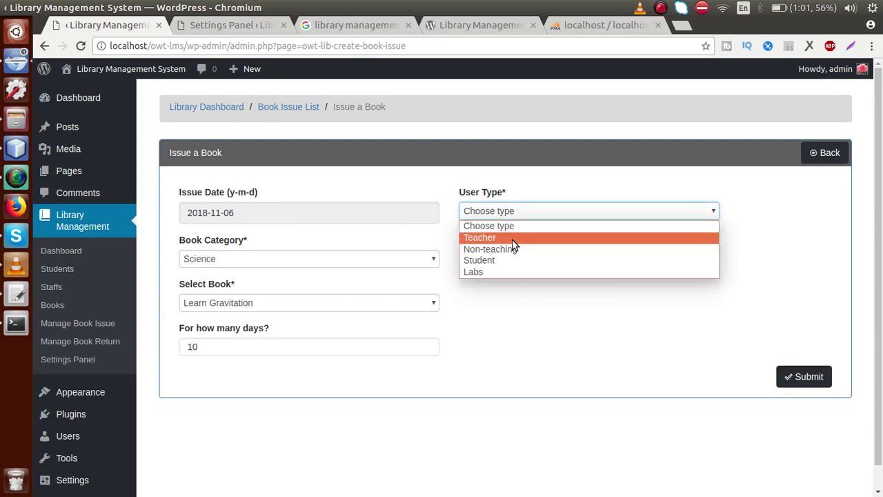
{"action": "left_click", "coordinate": [513, 238]}
{"action": "left_click", "coordinate": [513, 254]}
{"action": "left_click", "coordinate": [515, 282]}
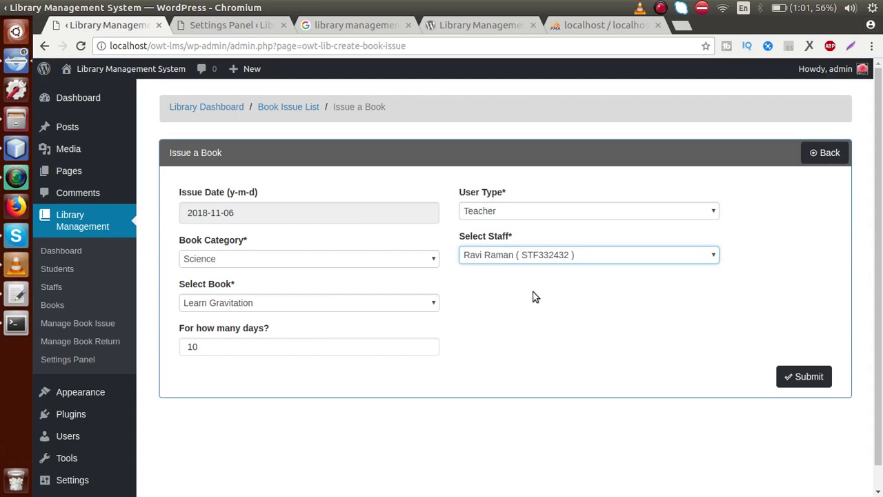
{"action": "left_click", "coordinate": [793, 376]}
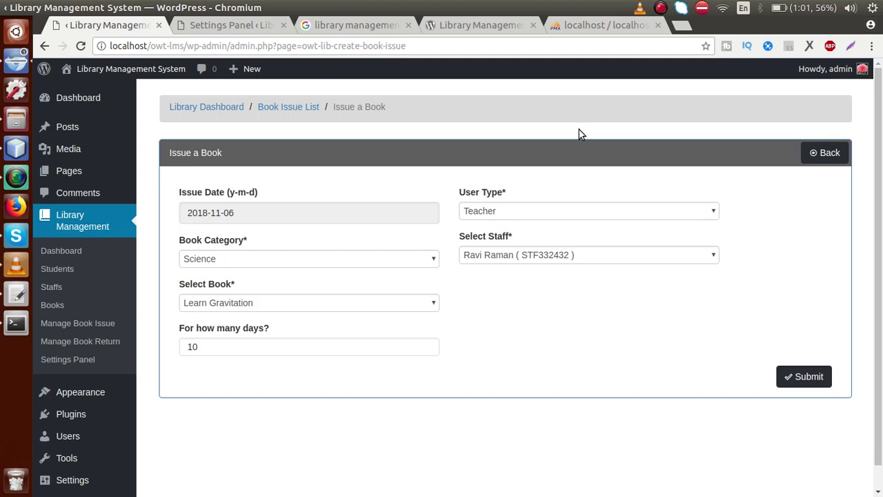
{"action": "left_click", "coordinate": [102, 341]}
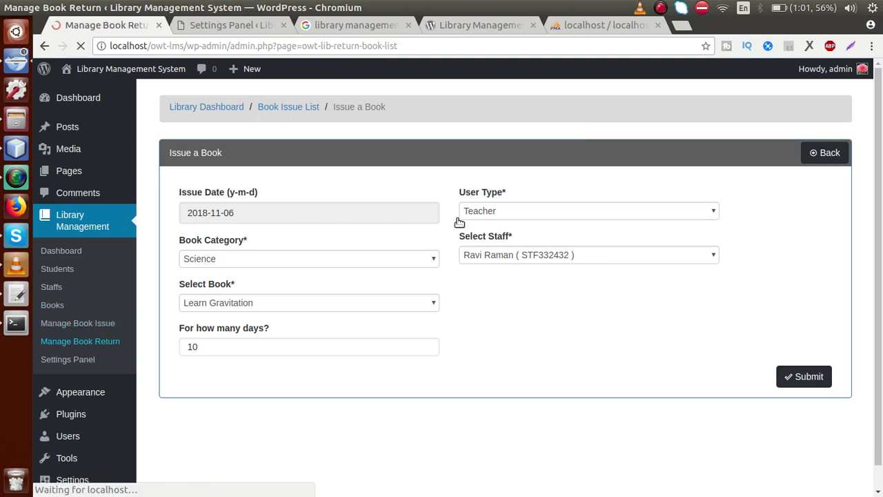
- Open the teacher's staff return fine details and mark the 7 INR cash fine as paid
{"action": "left_click", "coordinate": [704, 151]}
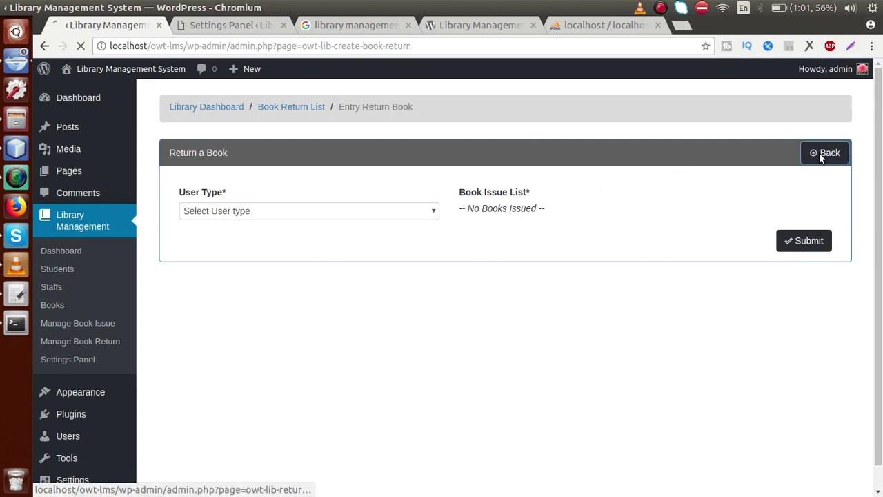
{"action": "left_click", "coordinate": [821, 153]}
{"action": "left_click", "coordinate": [604, 162]}
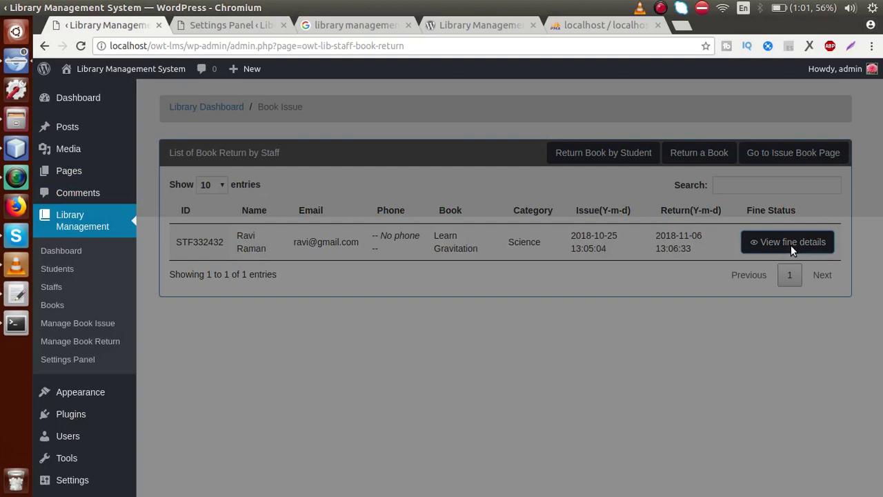
{"action": "left_click", "coordinate": [792, 243]}
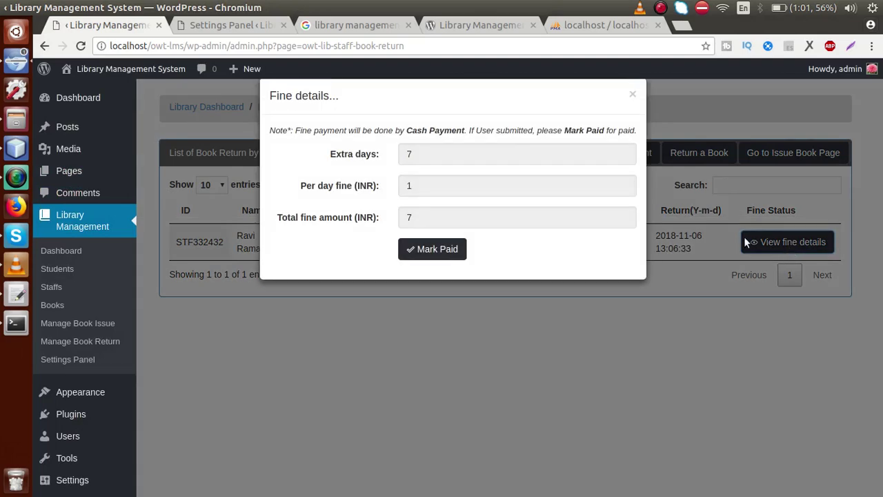
{"action": "left_click_drag", "start_coordinate": [465, 130], "coordinate": [408, 141]}
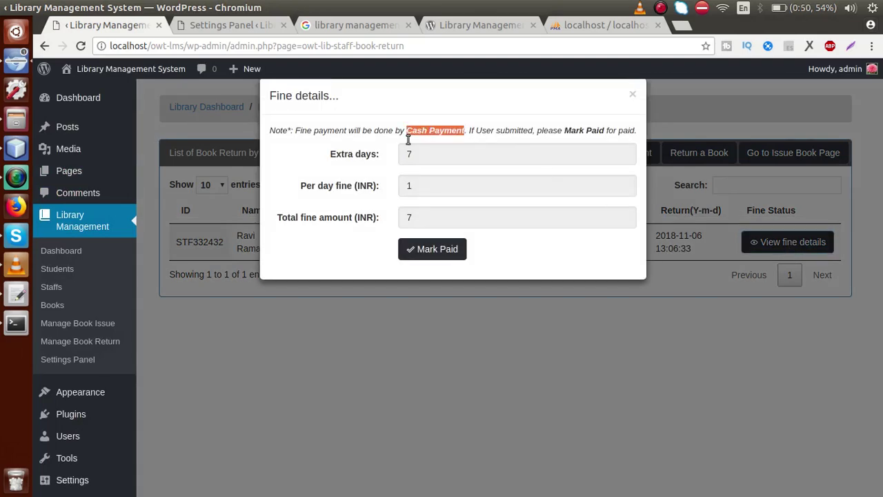
{"action": "left_click", "coordinate": [433, 249]}
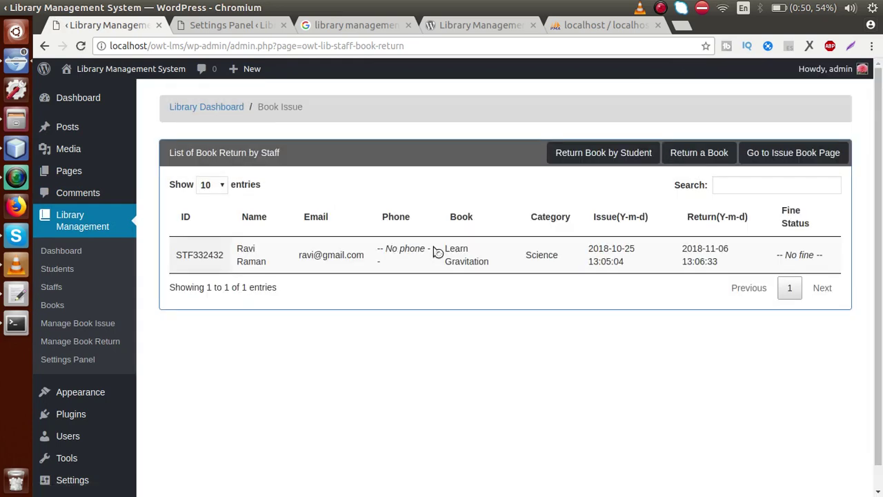
{"action": "left_click", "coordinate": [93, 327]}
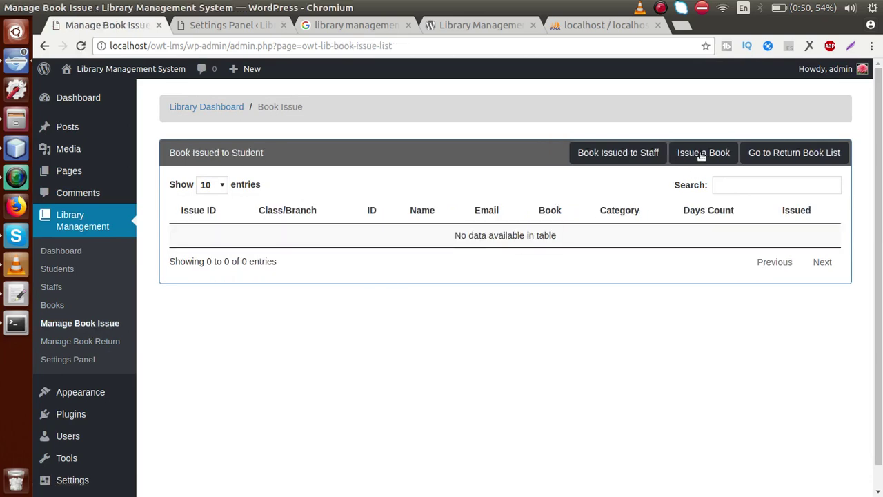
- Fill the Issue a Book form with Science, Learn Gravitation and 10 days
{"action": "left_click", "coordinate": [701, 154]}
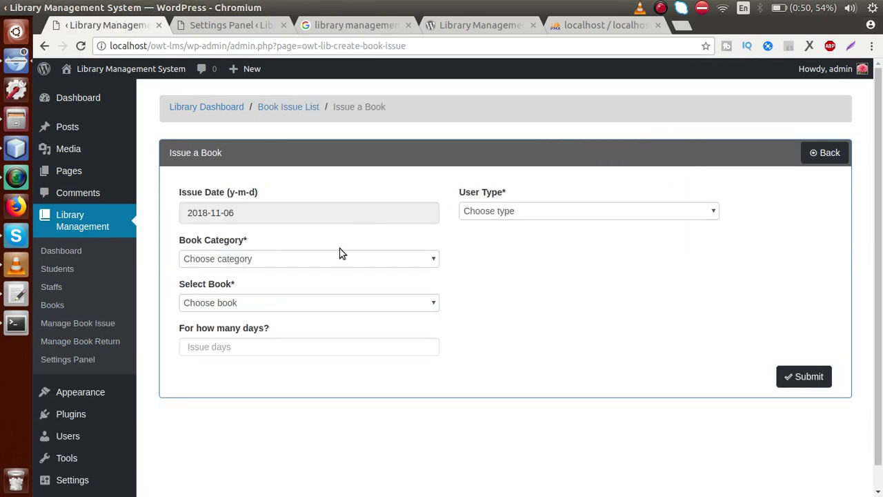
{"action": "left_click", "coordinate": [339, 257]}
{"action": "left_click", "coordinate": [319, 285]}
{"action": "left_click", "coordinate": [311, 302]}
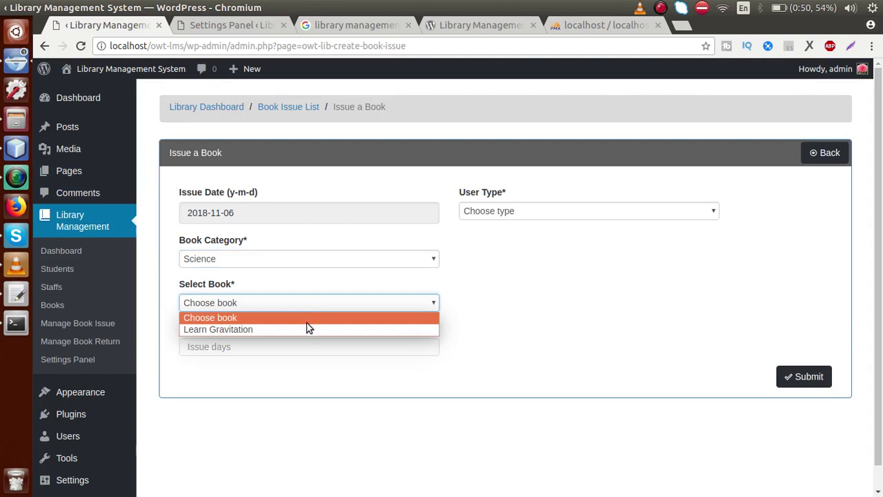
{"action": "left_click", "coordinate": [308, 329]}
{"action": "left_click", "coordinate": [298, 348]}
{"action": "type", "text": "10"}
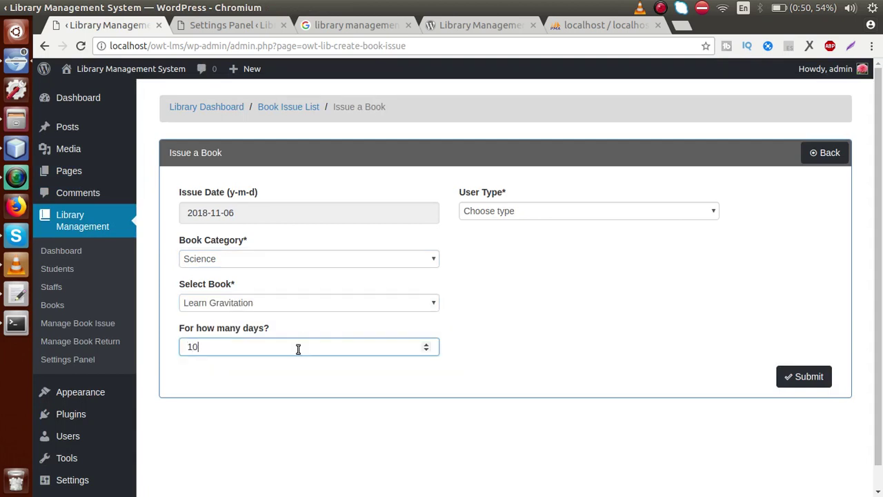
- Issue the book to the Teacher staff member, this time successfully
{"action": "left_click", "coordinate": [514, 210]}
{"action": "left_click", "coordinate": [510, 233]}
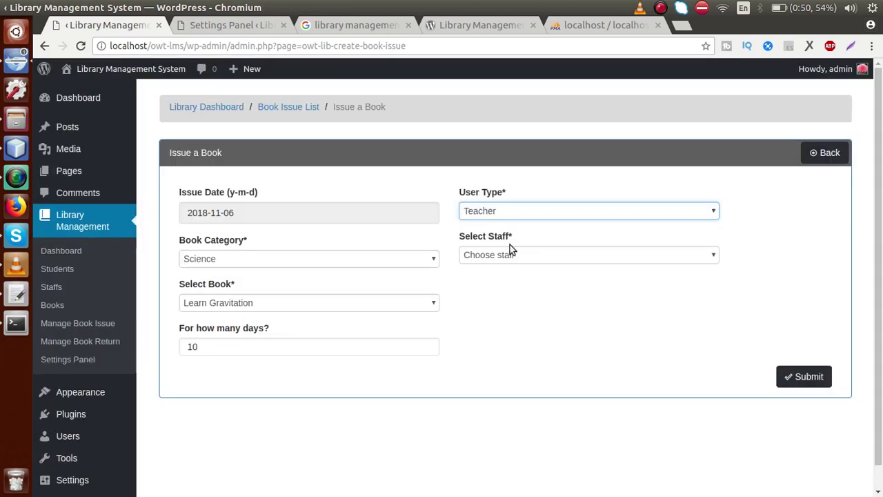
{"action": "left_click", "coordinate": [508, 255]}
{"action": "left_click", "coordinate": [507, 281]}
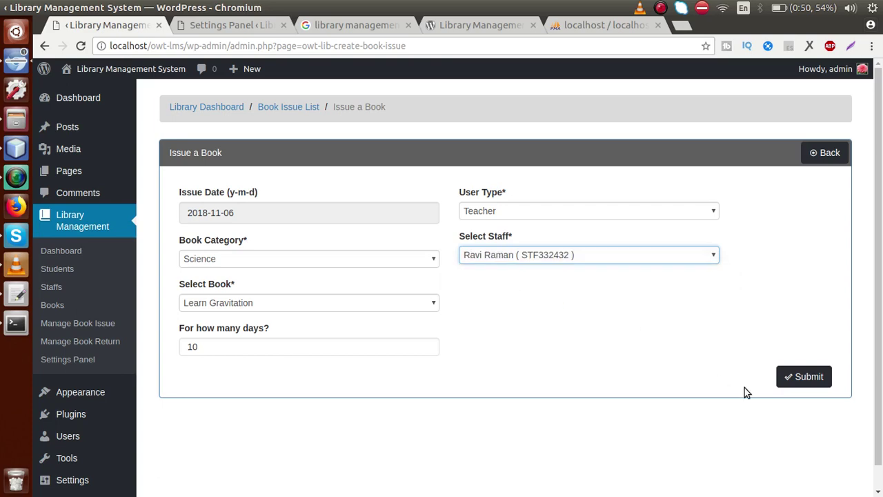
{"action": "left_click", "coordinate": [803, 385]}
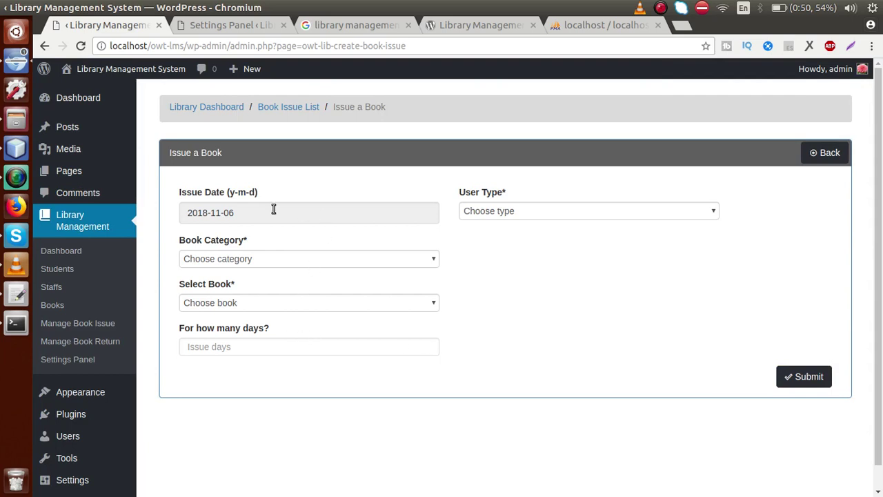
{"action": "left_click", "coordinate": [80, 358]}
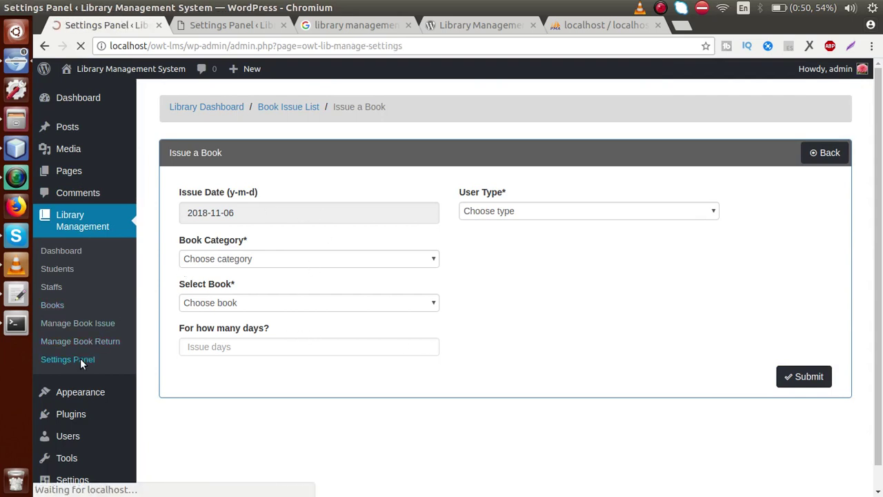
- Set the currency to United States of America (USD) and the late fine to 5
{"action": "left_click", "coordinate": [343, 210]}
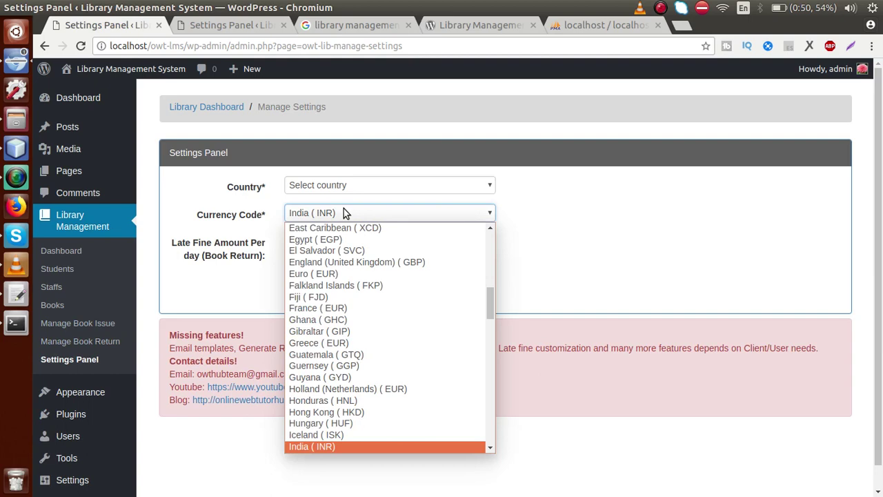
{"action": "key", "text": "u"}
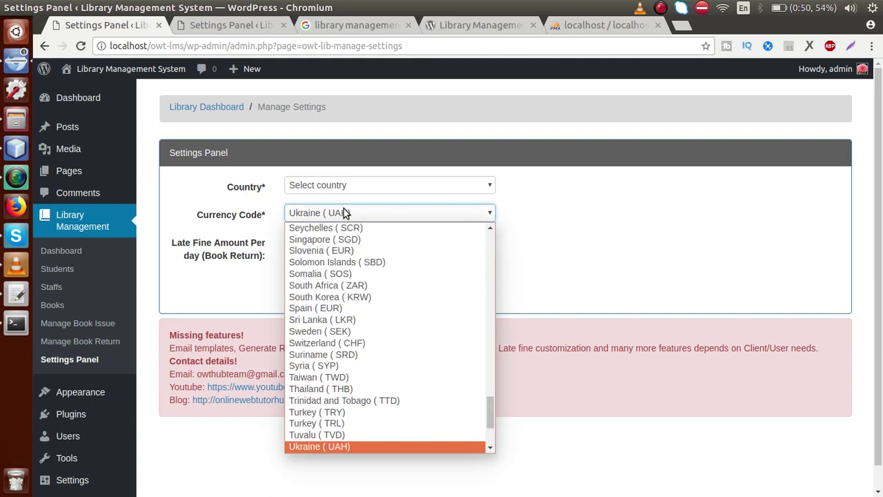
{"action": "key", "text": "Down"}
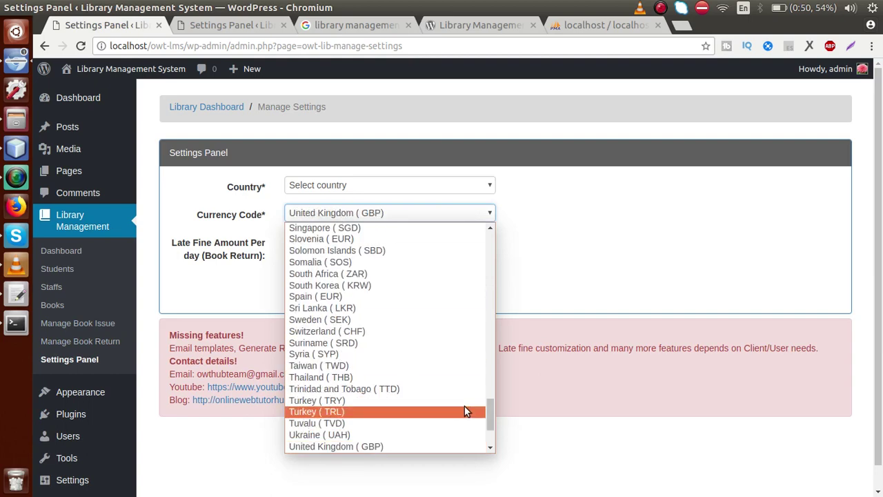
{"action": "left_click_drag", "start_coordinate": [490, 404], "coordinate": [491, 418]}
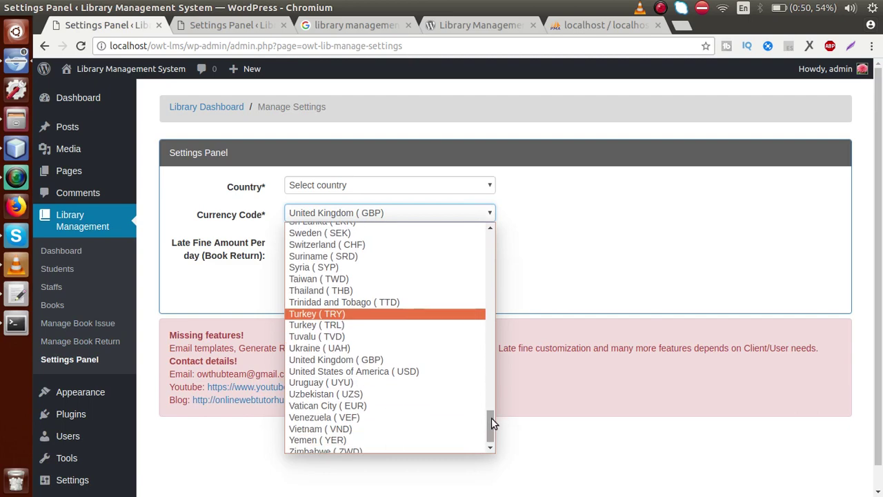
{"action": "left_click", "coordinate": [385, 371]}
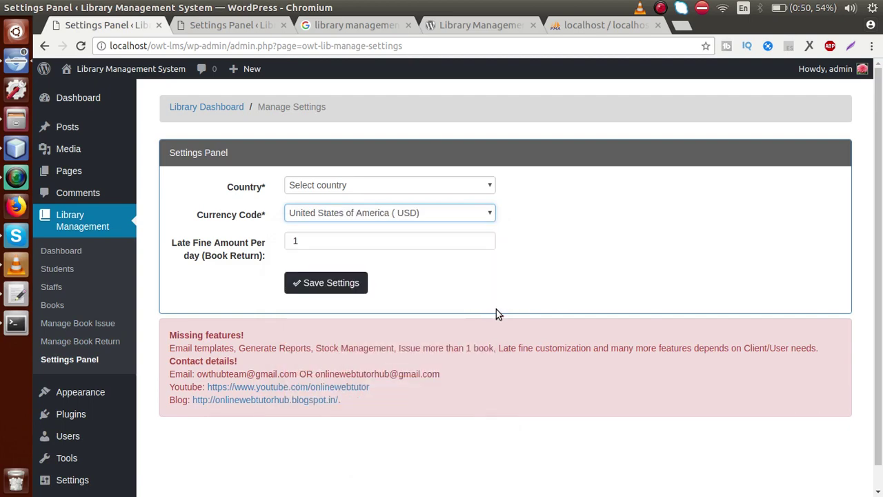
{"action": "left_click", "coordinate": [322, 240]}
{"action": "key", "text": "BackSpace"}
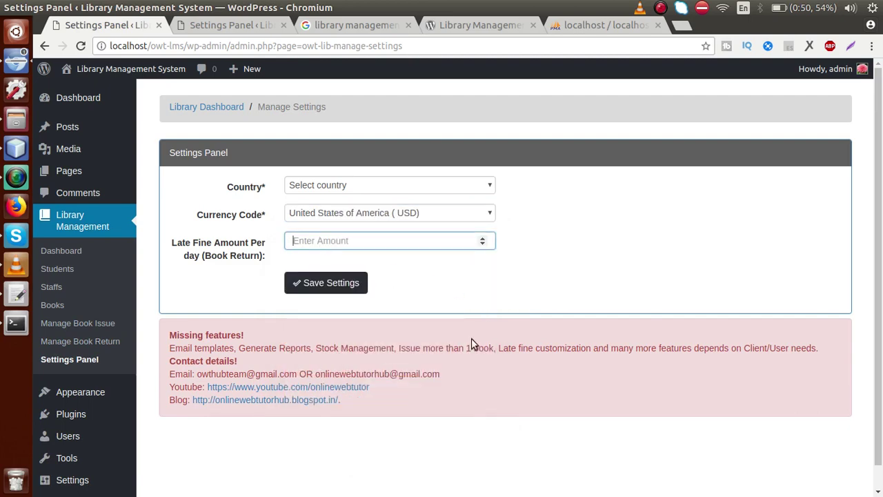
{"action": "type", "text": "5"}
{"action": "left_click", "coordinate": [343, 283]}
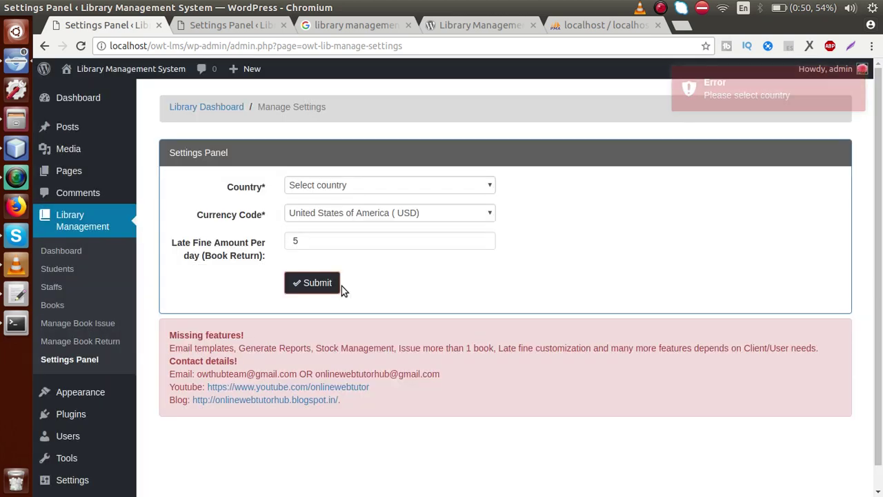
- Choose United States as the country and save the library settings
{"action": "left_click", "coordinate": [385, 184]}
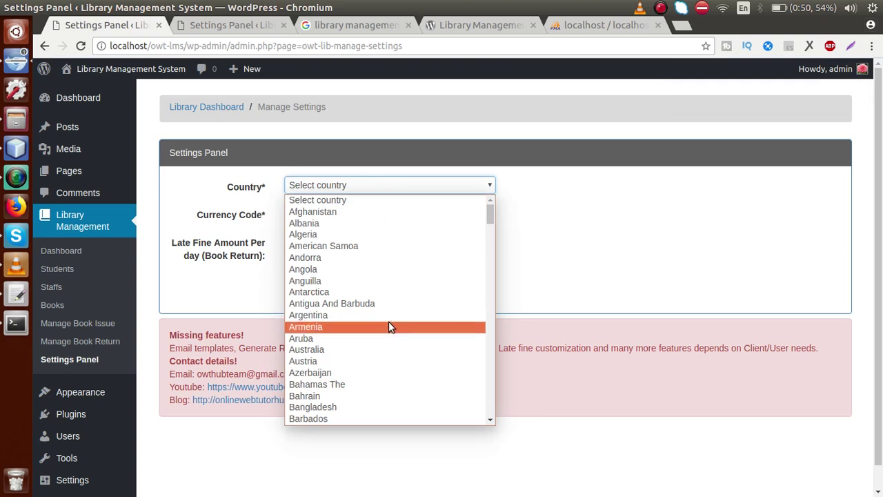
{"action": "key", "text": "u"}
{"action": "type", "text": "n"}
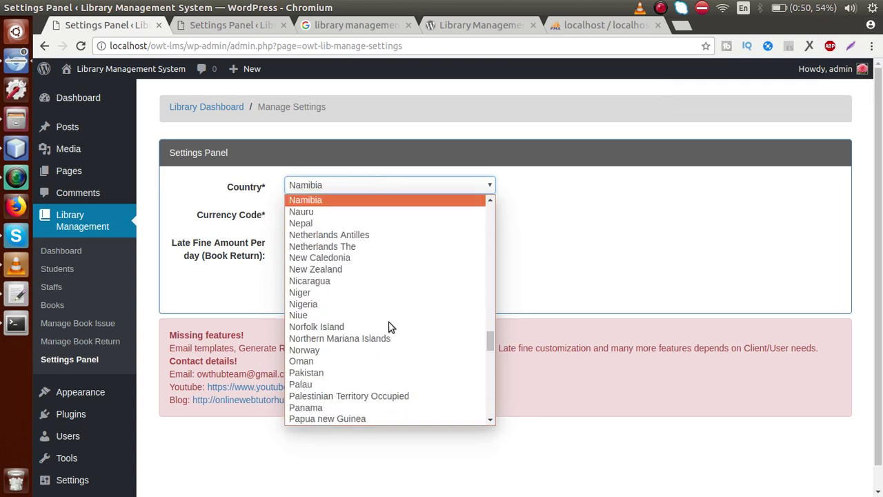
{"action": "type", "text": "un"}
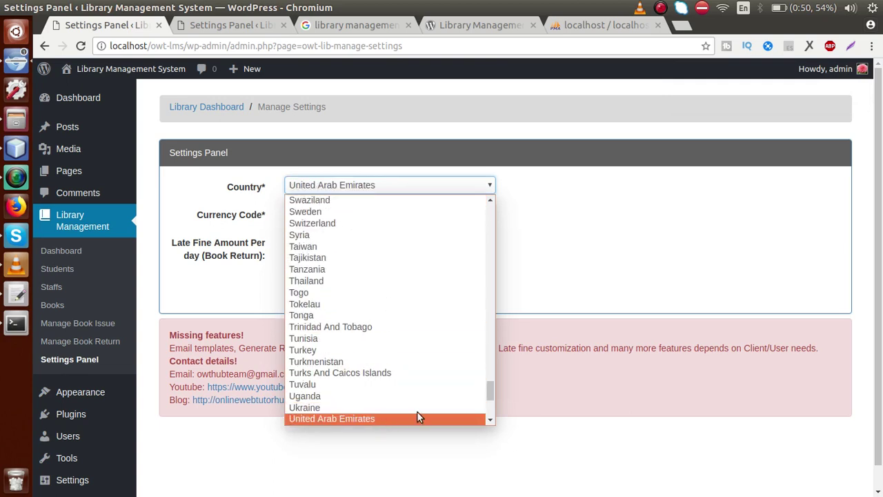
{"action": "left_click_drag", "start_coordinate": [491, 387], "coordinate": [492, 406]}
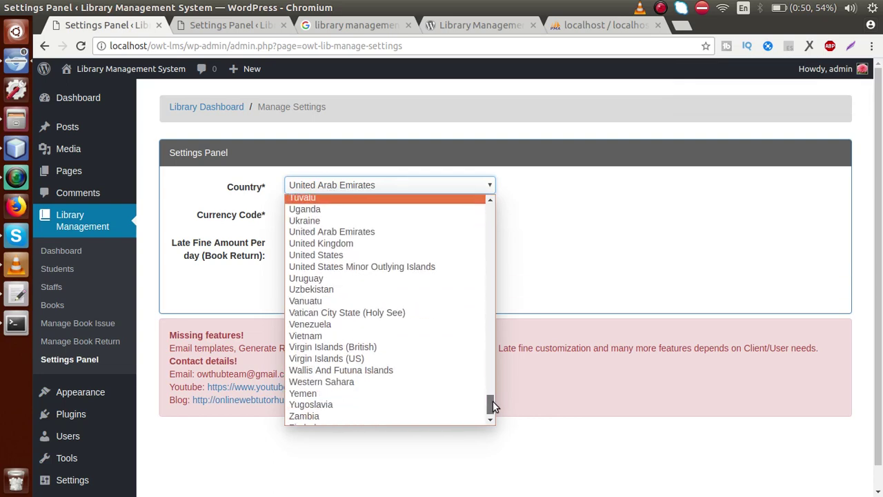
{"action": "left_click", "coordinate": [337, 255]}
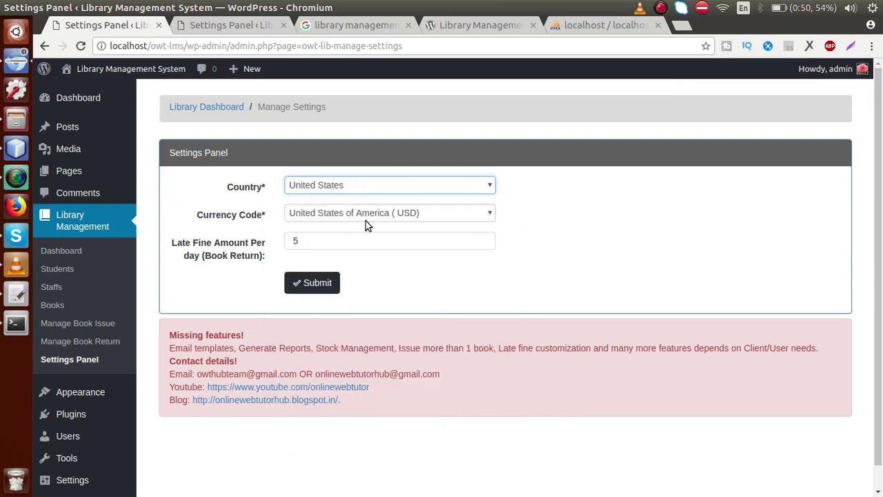
{"action": "left_click", "coordinate": [315, 242]}
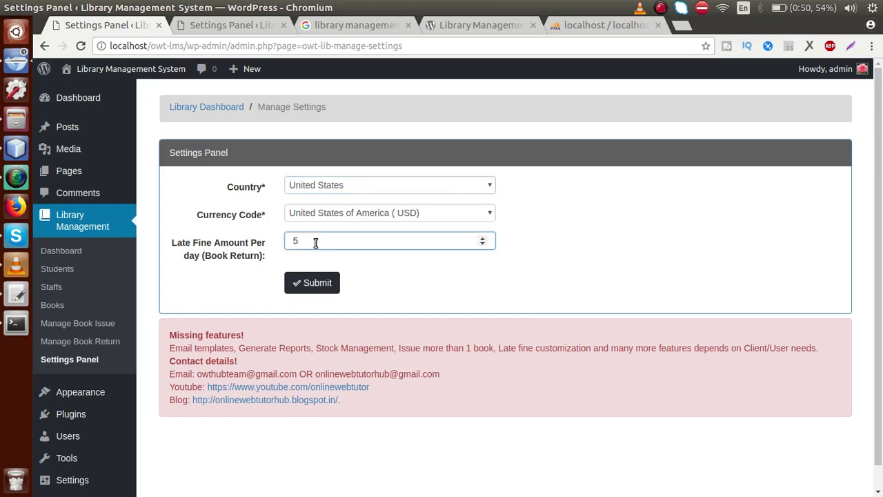
{"action": "left_click", "coordinate": [307, 281]}
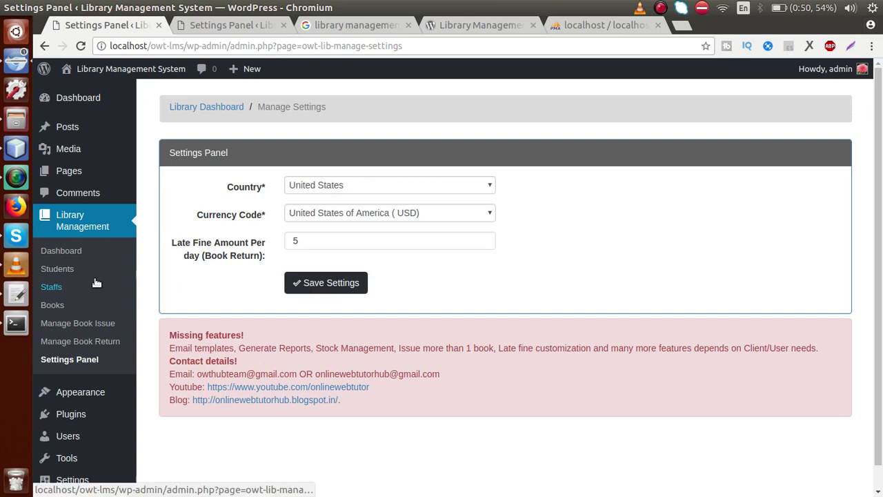
- Browse the book list and the blank Create Book form, then return to the Library System Dashboard
{"action": "left_click", "coordinate": [54, 305]}
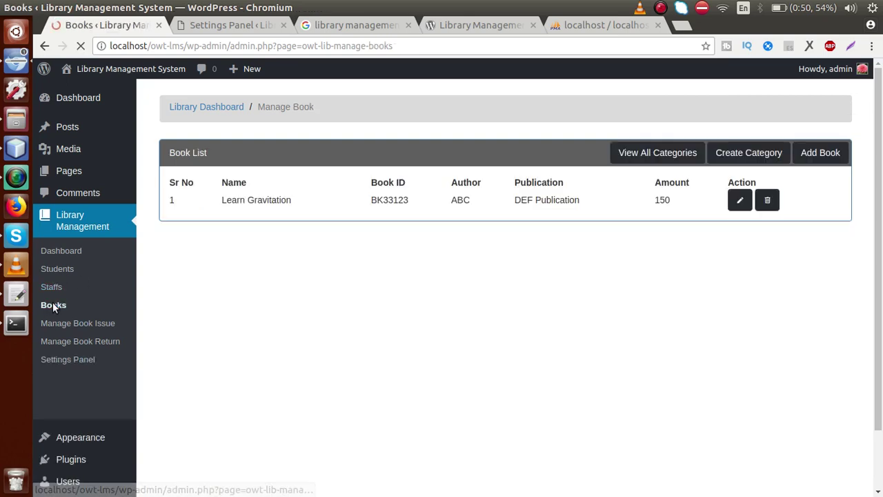
{"action": "left_click", "coordinate": [831, 155]}
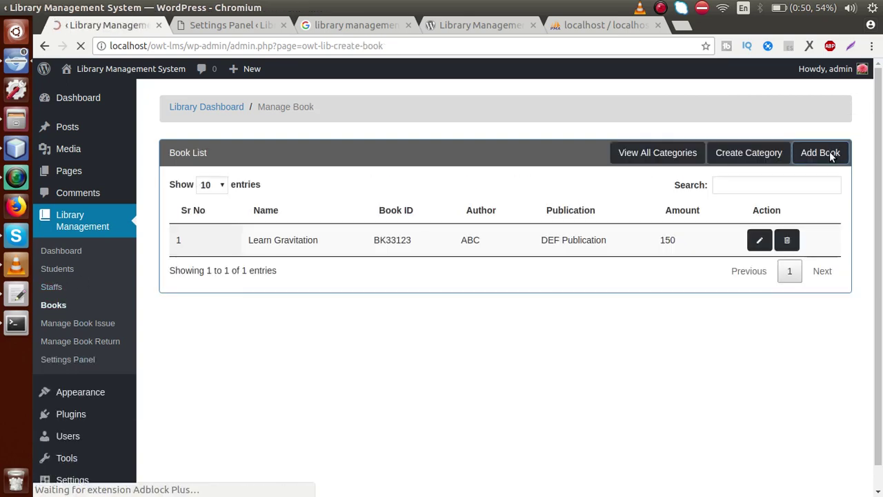
{"action": "scroll", "coordinate": [307, 327], "scroll_direction": "down", "scroll_amount": 2}
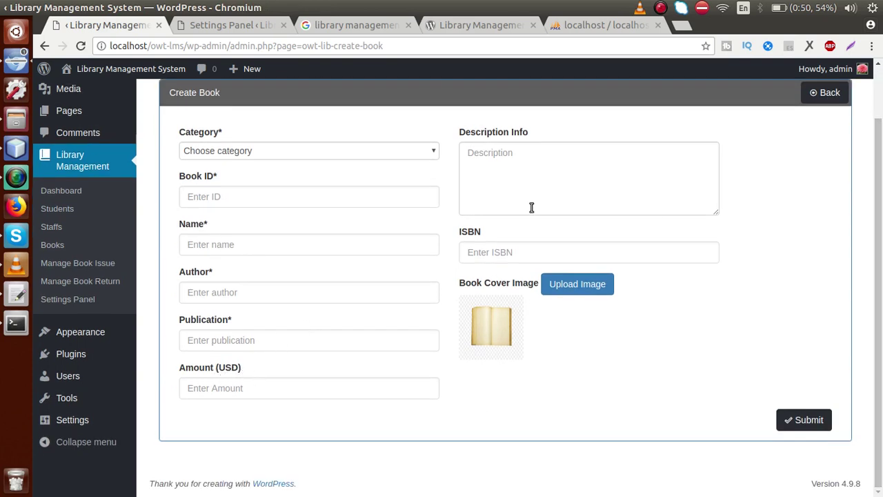
{"action": "scroll", "coordinate": [737, 205], "scroll_direction": "up", "scroll_amount": 2}
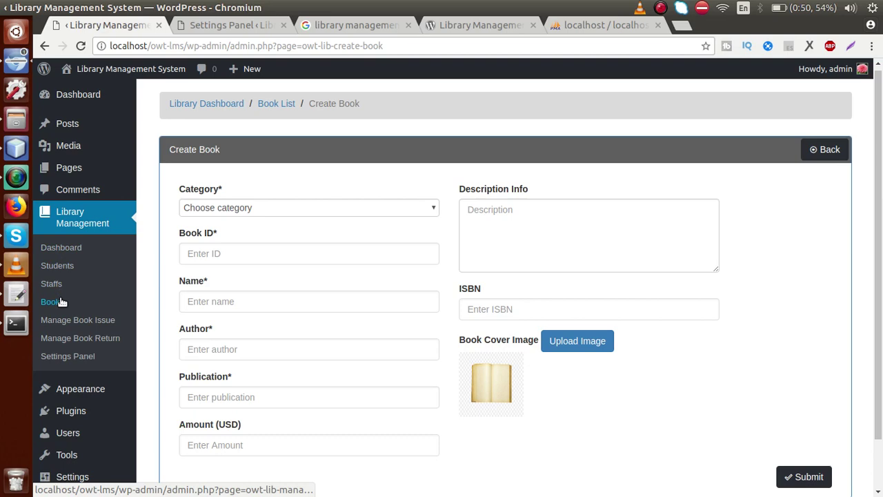
{"action": "left_click", "coordinate": [65, 250]}
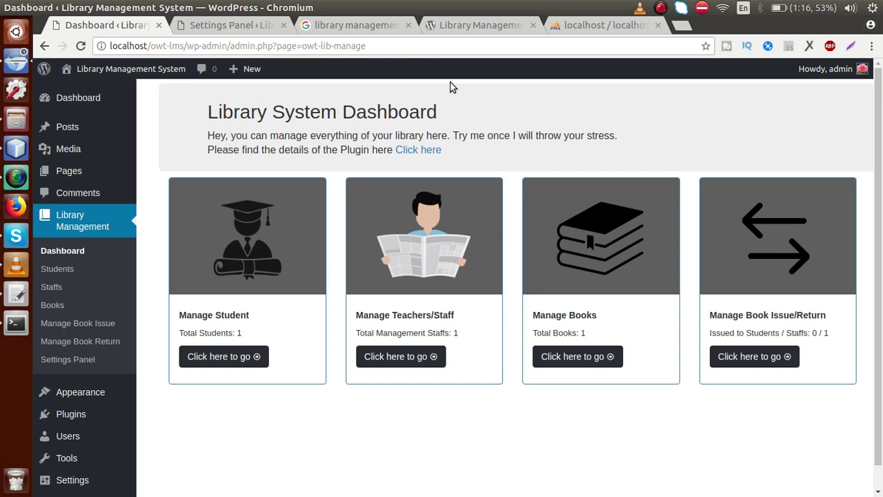
- Compare the wordpress.org plugin page with the dashboard's plugin feature details
{"action": "left_click", "coordinate": [473, 25]}
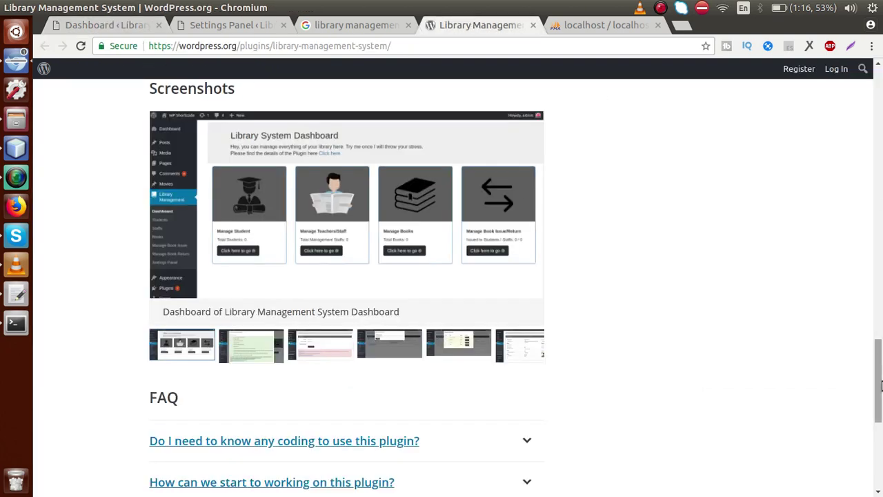
{"action": "left_click", "coordinate": [878, 231]}
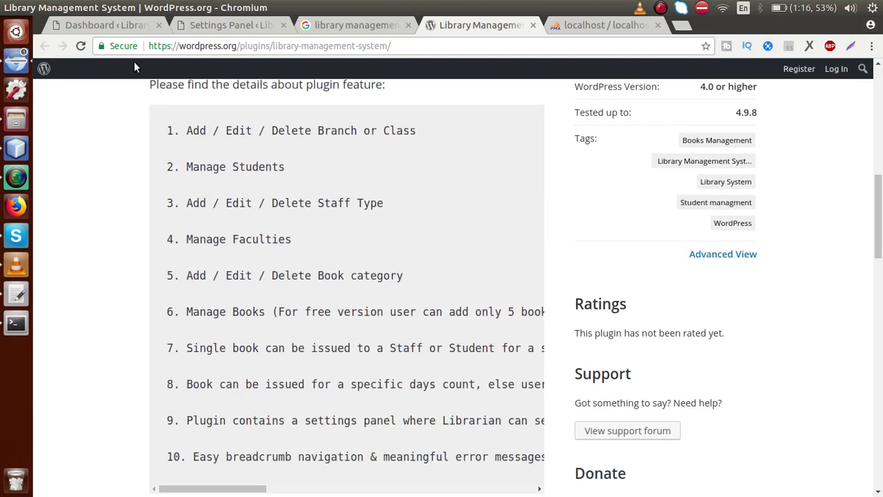
{"action": "left_click", "coordinate": [111, 26]}
{"action": "left_click", "coordinate": [431, 151]}
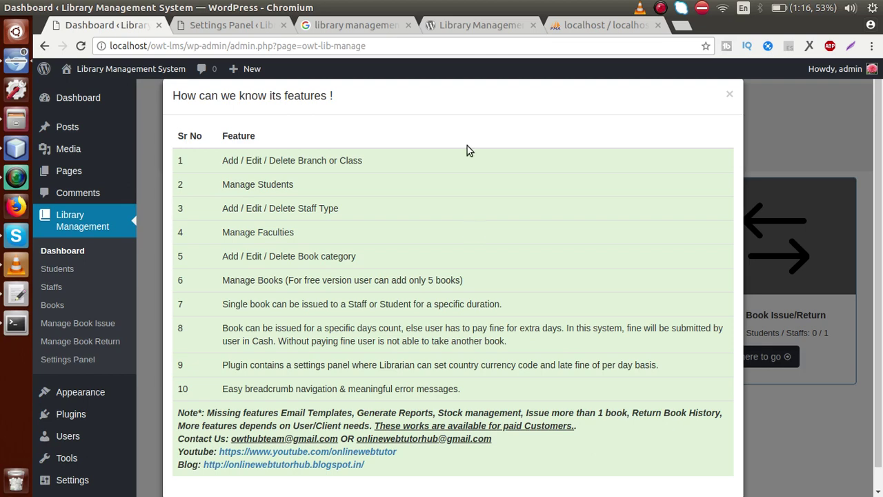
- Scroll the wordpress.org plugin page back to the top, noting its last-updated time
{"action": "left_click", "coordinate": [464, 26]}
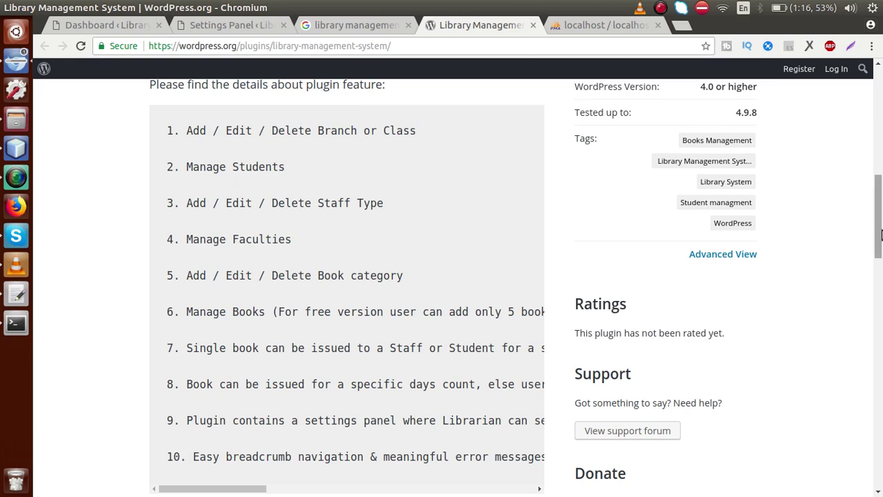
{"action": "left_click_drag", "start_coordinate": [880, 234], "coordinate": [875, 196]}
{"action": "left_click_drag", "start_coordinate": [702, 240], "coordinate": [768, 247]}
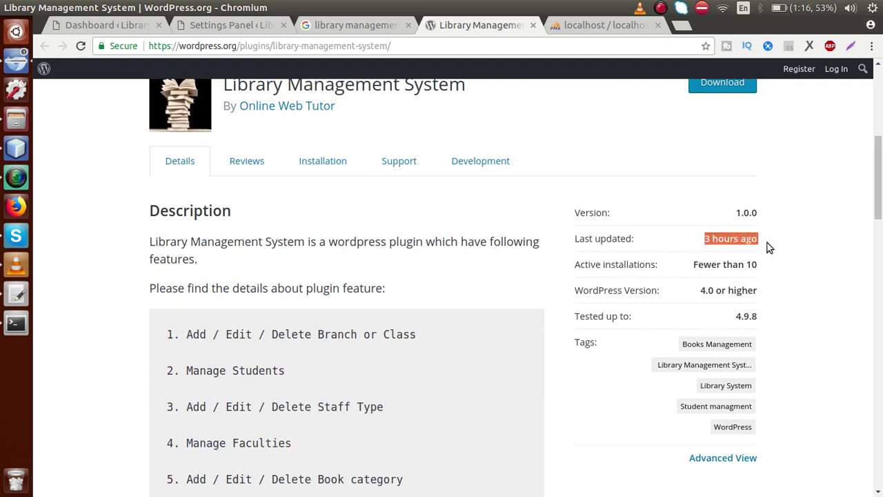
{"action": "left_click", "coordinate": [769, 247]}
{"action": "left_click_drag", "start_coordinate": [878, 184], "coordinate": [820, 142]}
{"action": "left_click_drag", "start_coordinate": [880, 185], "coordinate": [876, 158]}
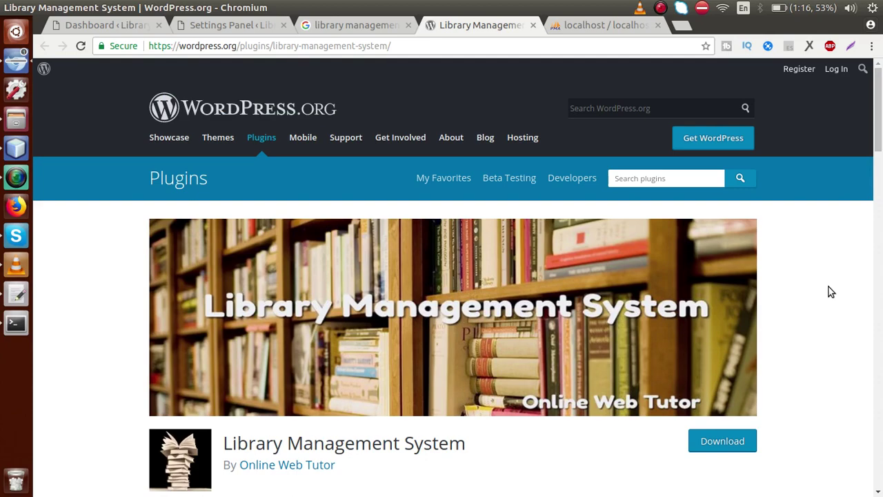
- Bring up the gedit note titled Library Management System Plugin Demonstration Video
{"action": "left_click", "coordinate": [18, 295]}
{"action": "left_click_drag", "start_coordinate": [171, 277], "coordinate": [509, 277]}
{"action": "left_click", "coordinate": [632, 280]}
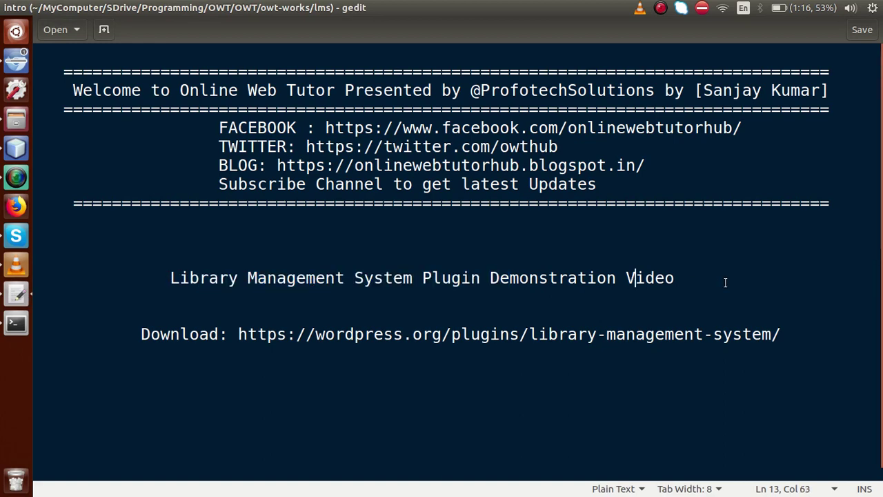